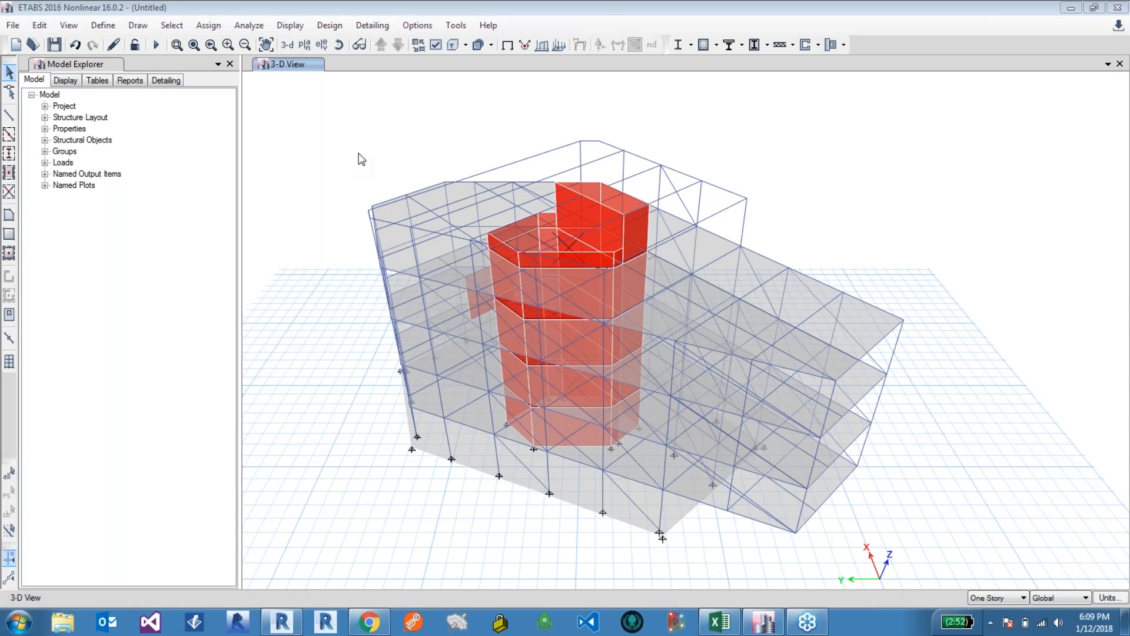
Step: Create a new load combination named LC1 containing the Dead load case
left_click(98, 26)
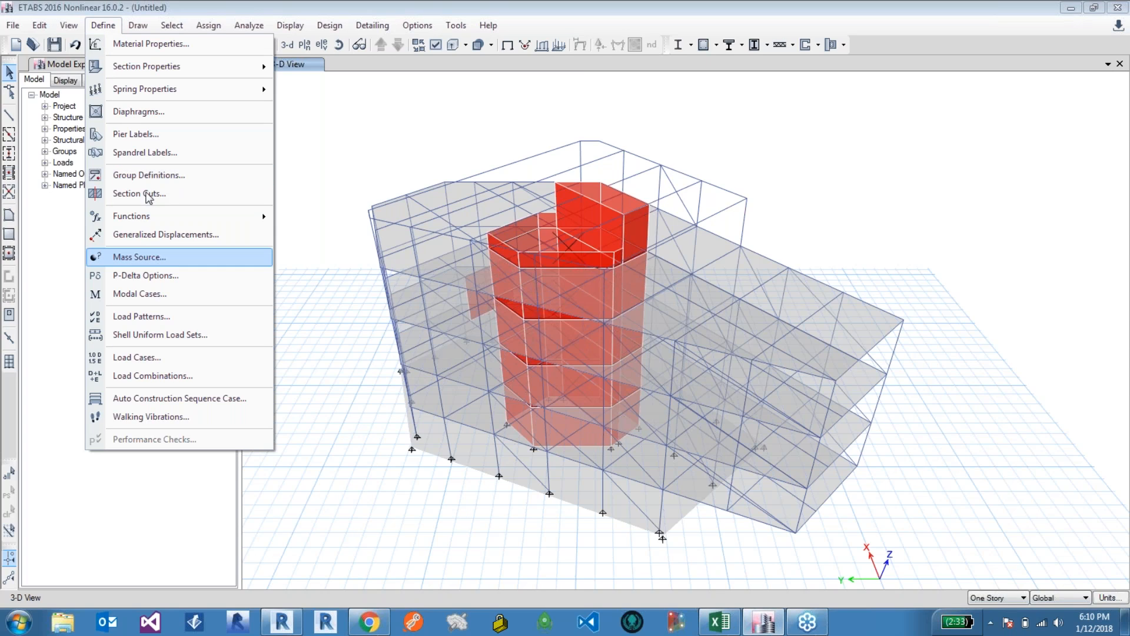
left_click(174, 380)
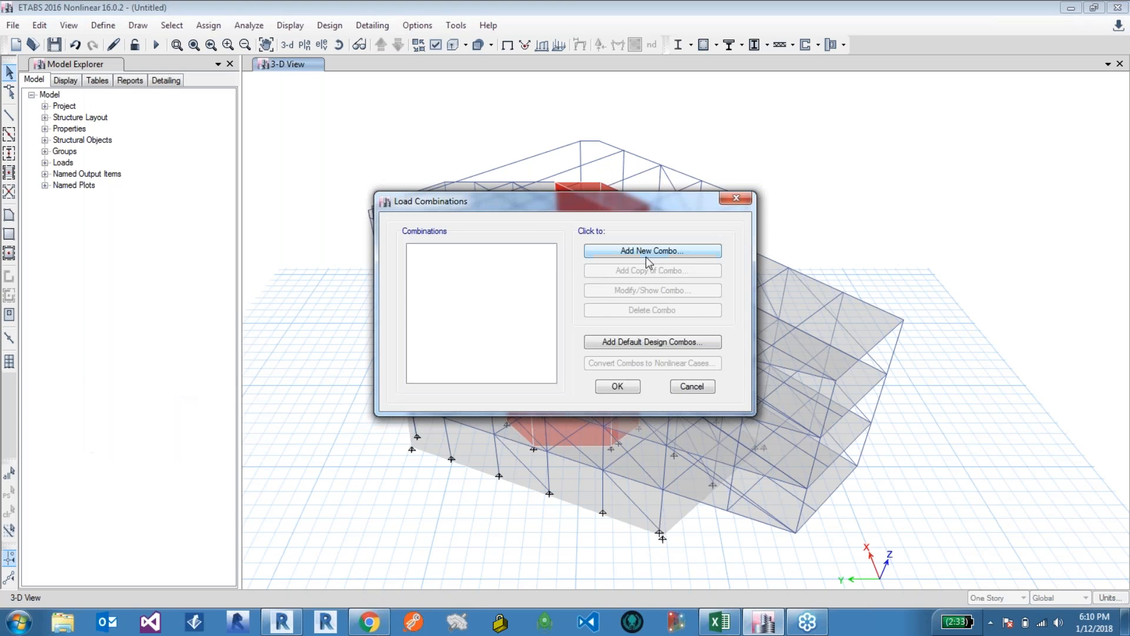
left_click(648, 252)
left_click_drag(572, 199, 530, 199)
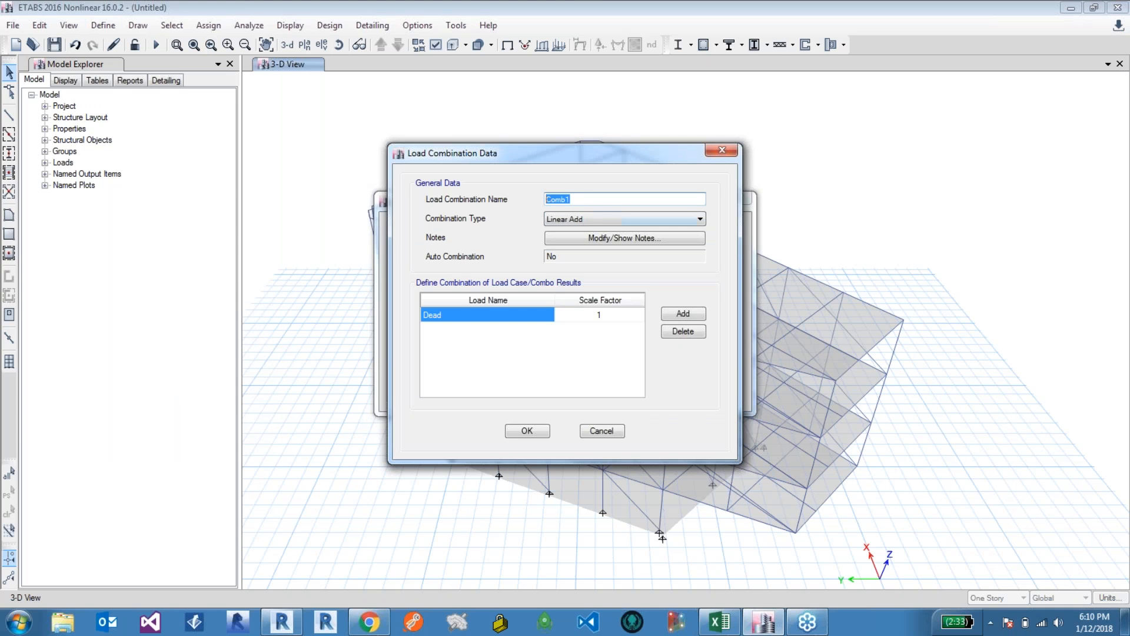
type("LC1")
left_click(536, 431)
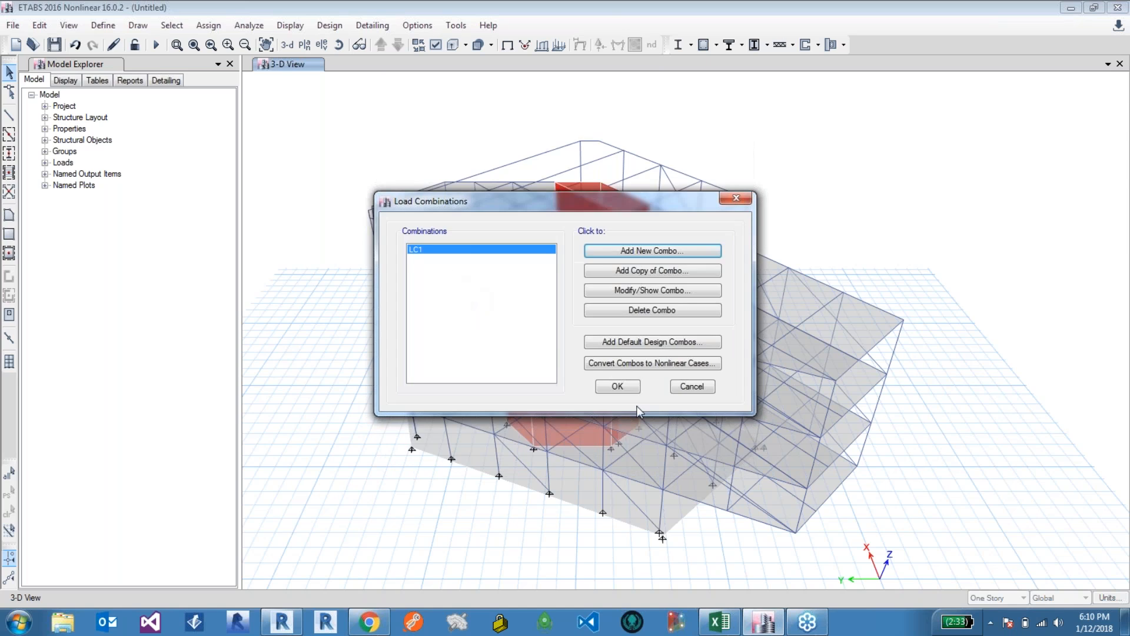
left_click(618, 387)
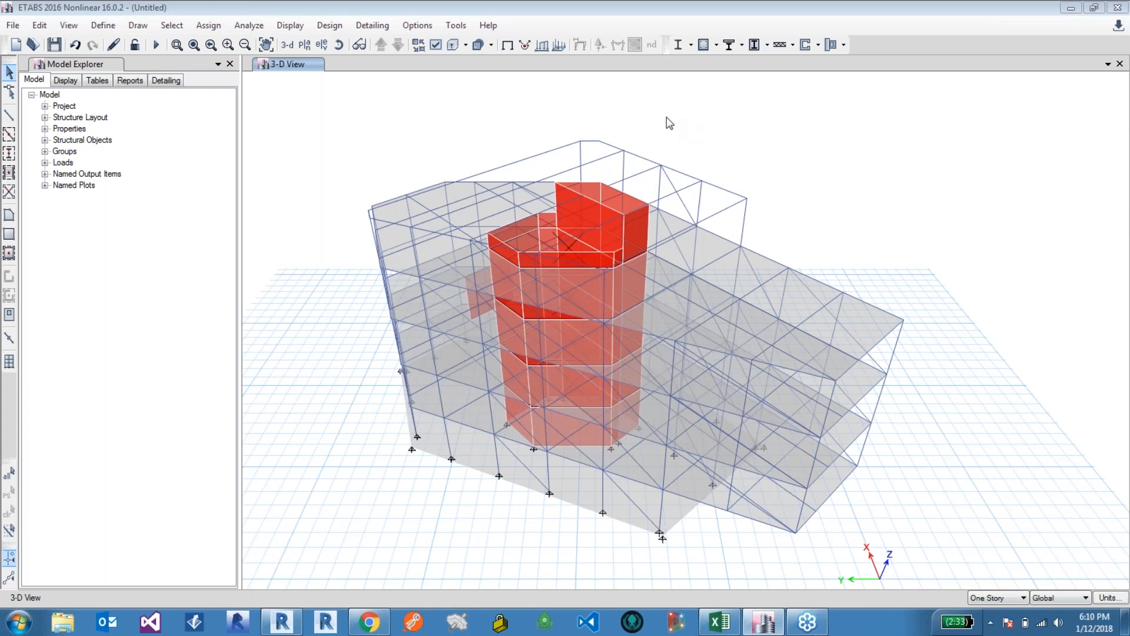
Step: Assign a uniform Dead distributed load of 2 kip/ft to six selected roof-level frames
scroll(666, 118, "up", 5)
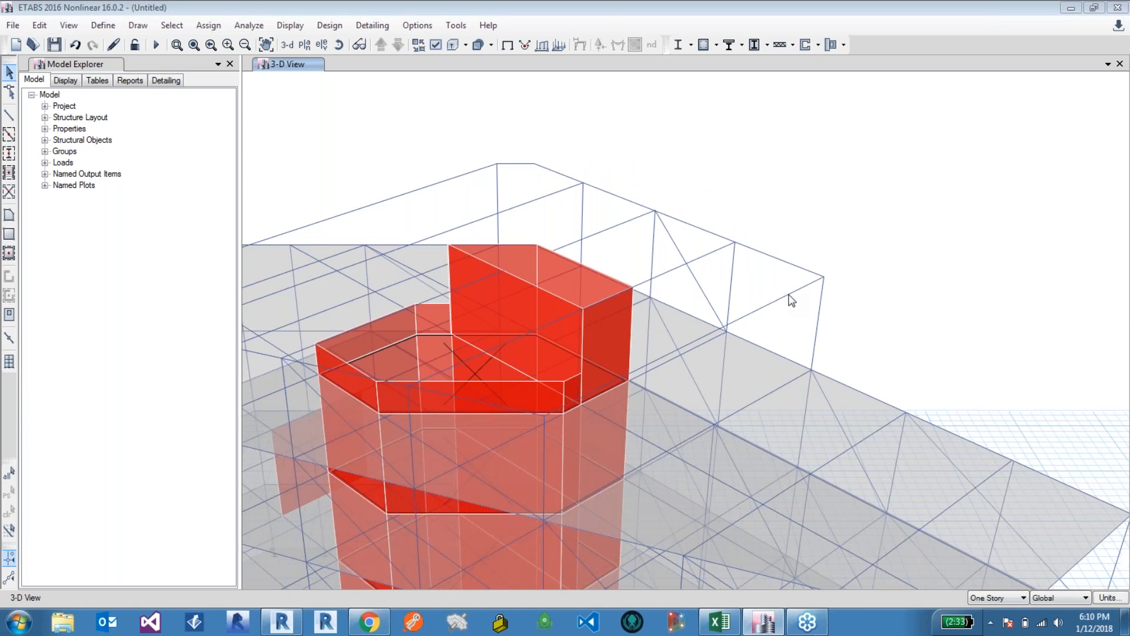
left_click(790, 297)
left_click(633, 220)
left_click(551, 194)
left_click(461, 173)
left_click(448, 292)
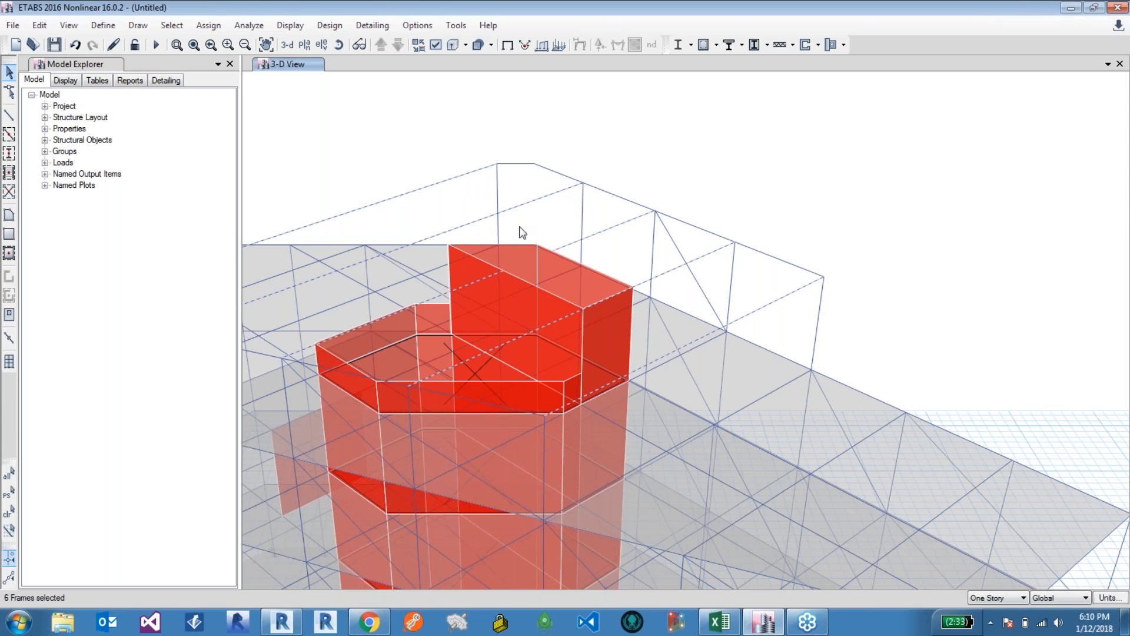
left_click(213, 26)
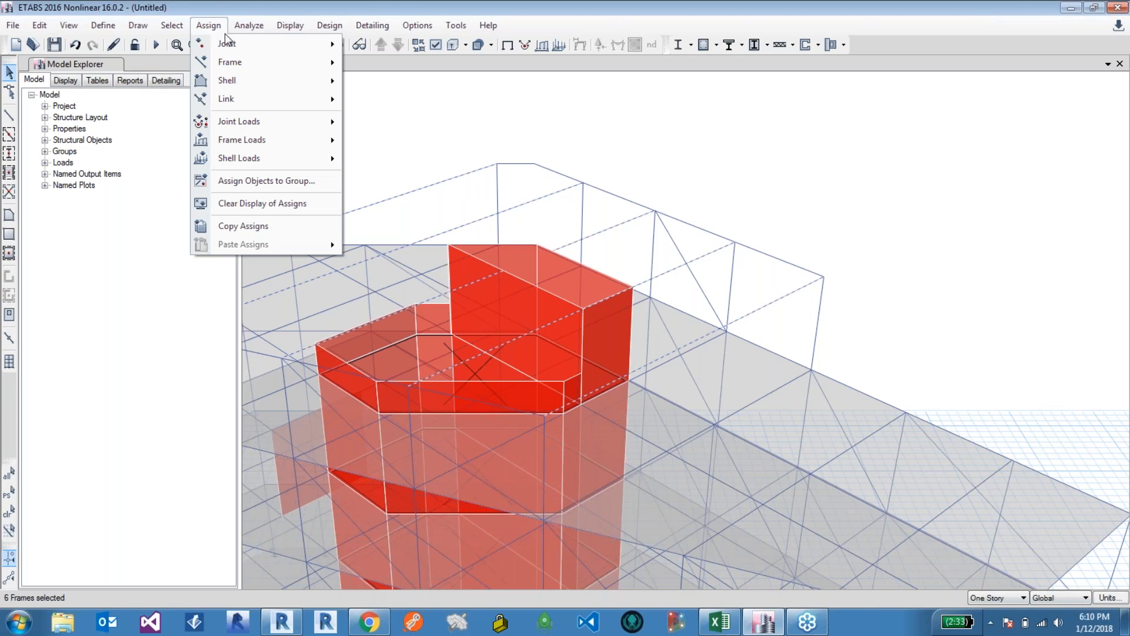
mouse_move(316, 144)
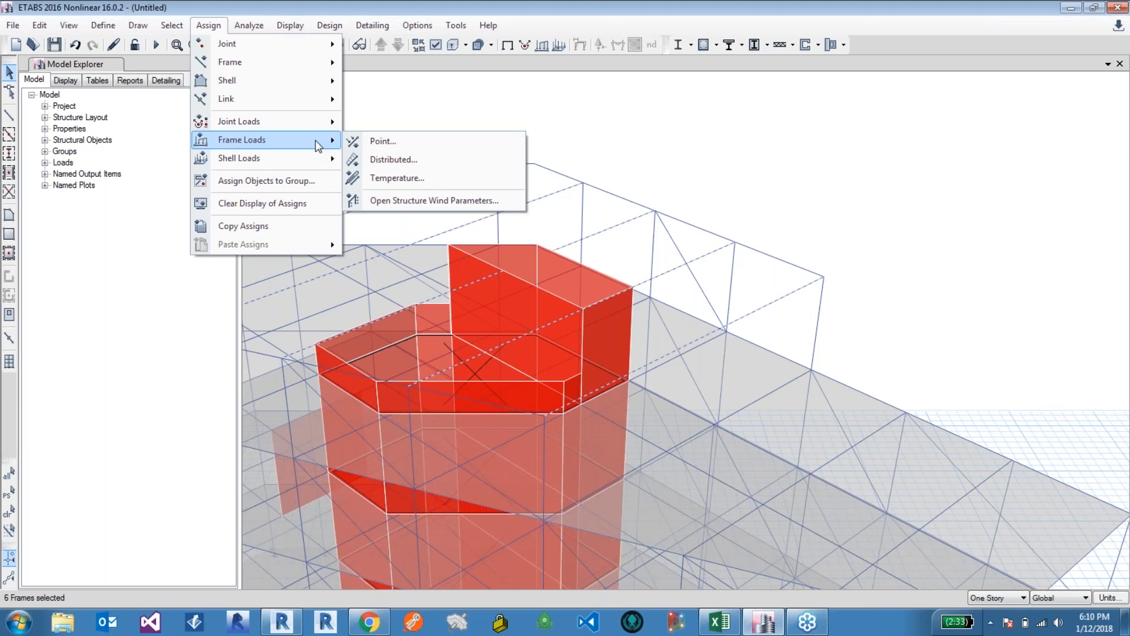
left_click(394, 160)
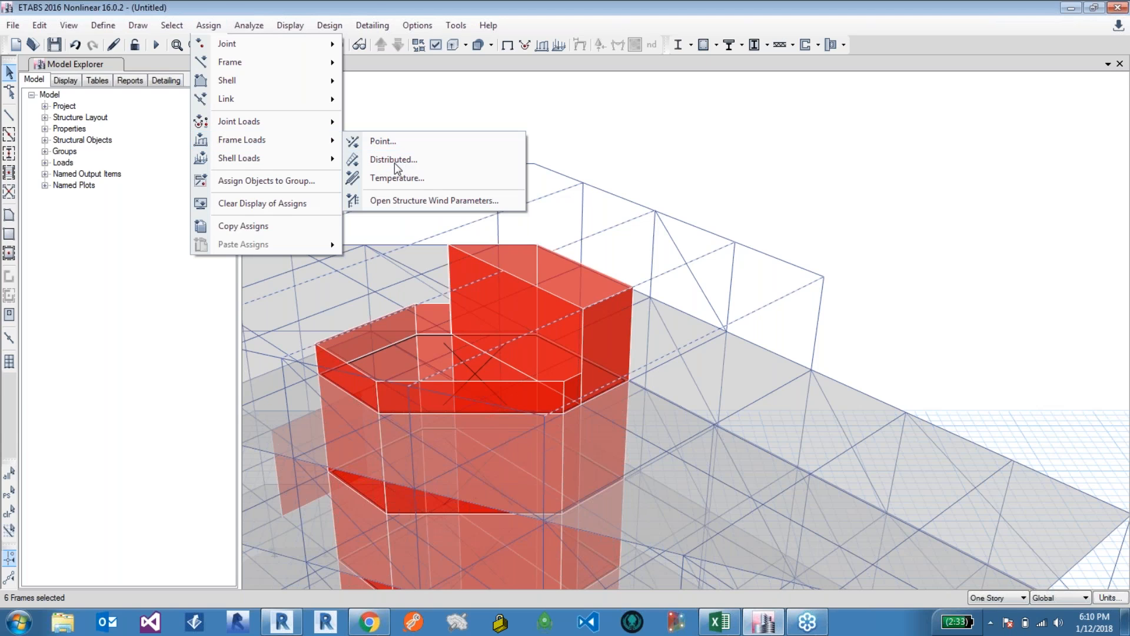
type("2")
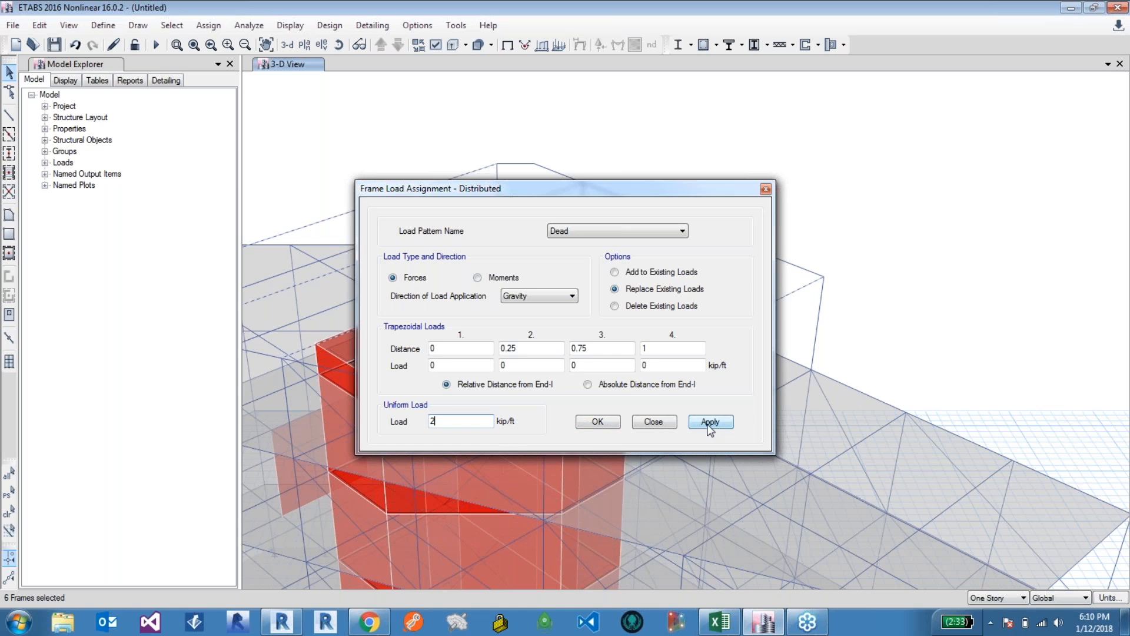
left_click(598, 423)
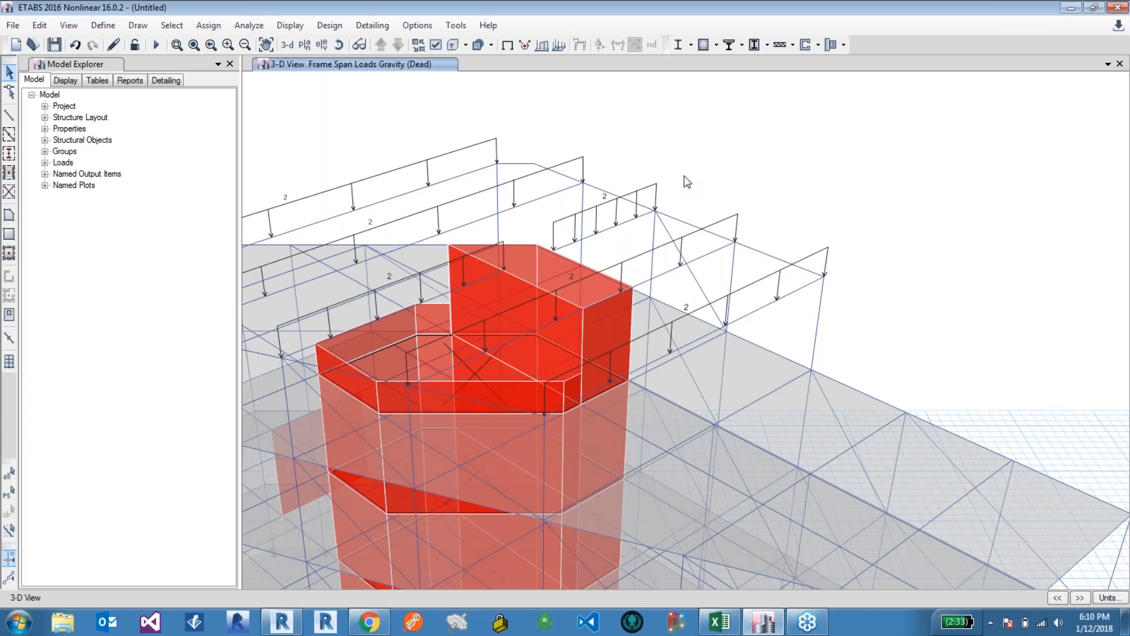
Step: Run the analysis, saving the model as tets.EDB over the existing file
scroll(683, 179, "down", 3)
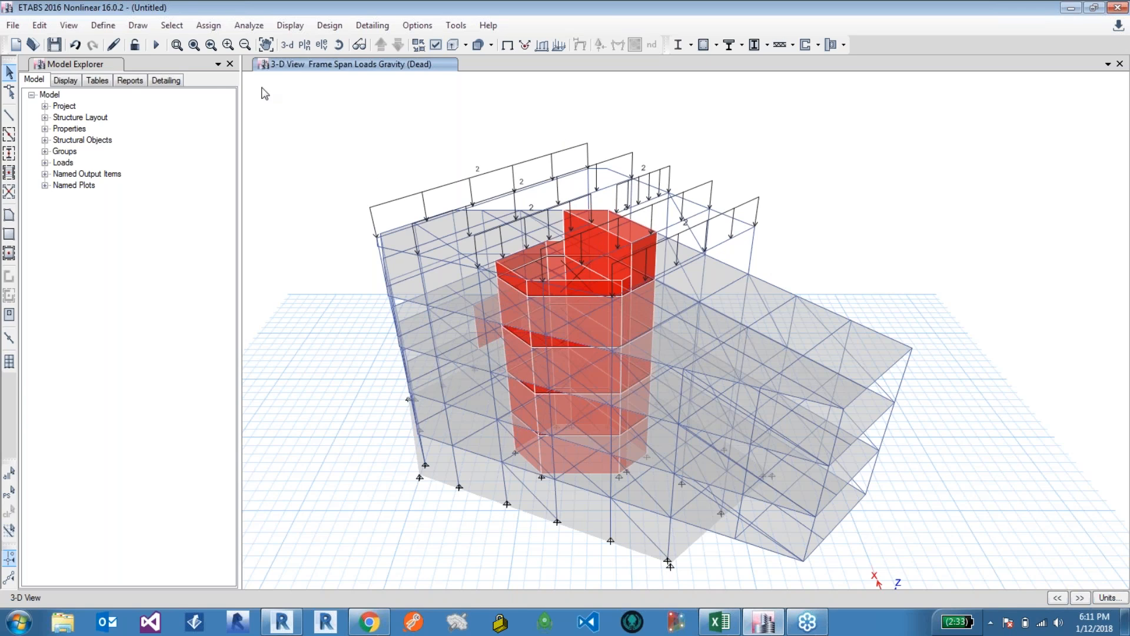
left_click(156, 44)
left_click(172, 113)
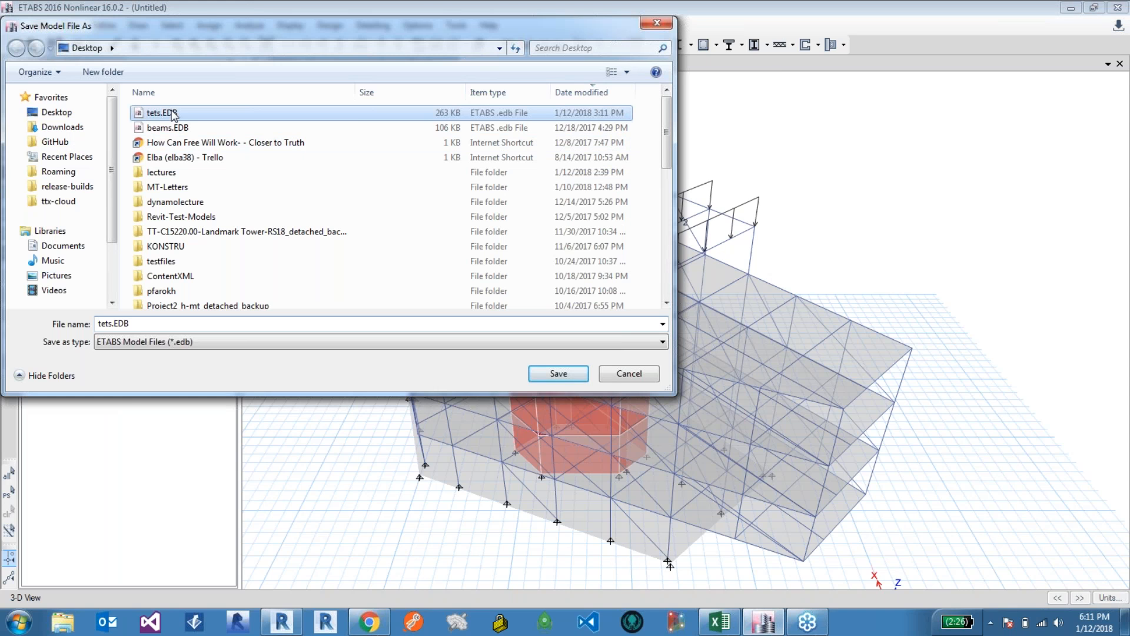
left_click(558, 374)
key("y")
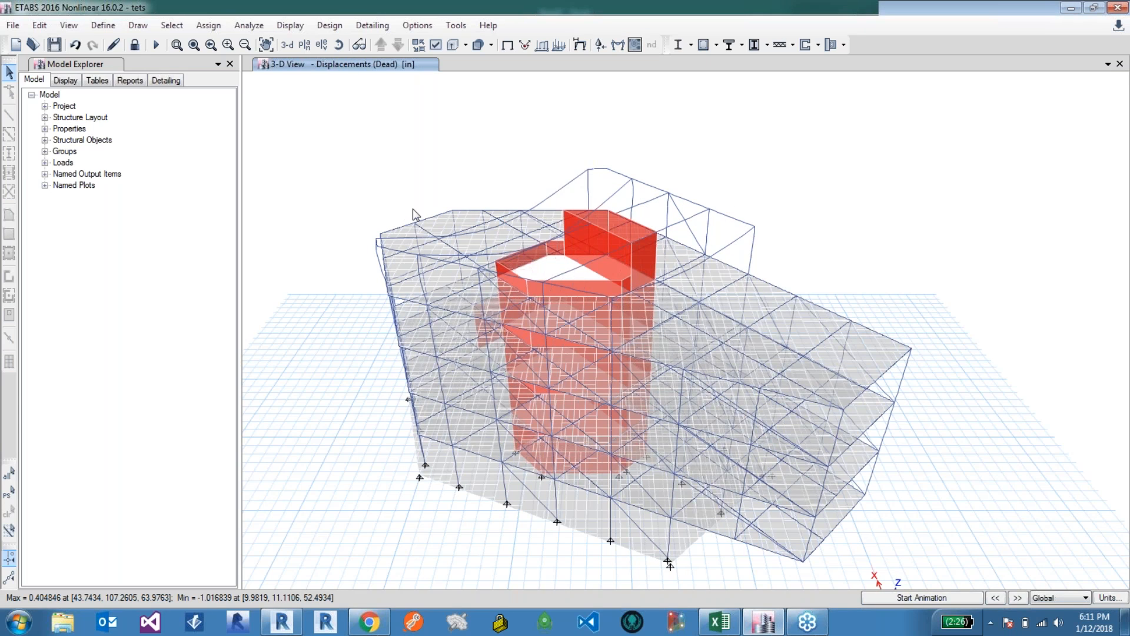
Step: Switch to the Konstru web app in the browser
right_click(589, 170)
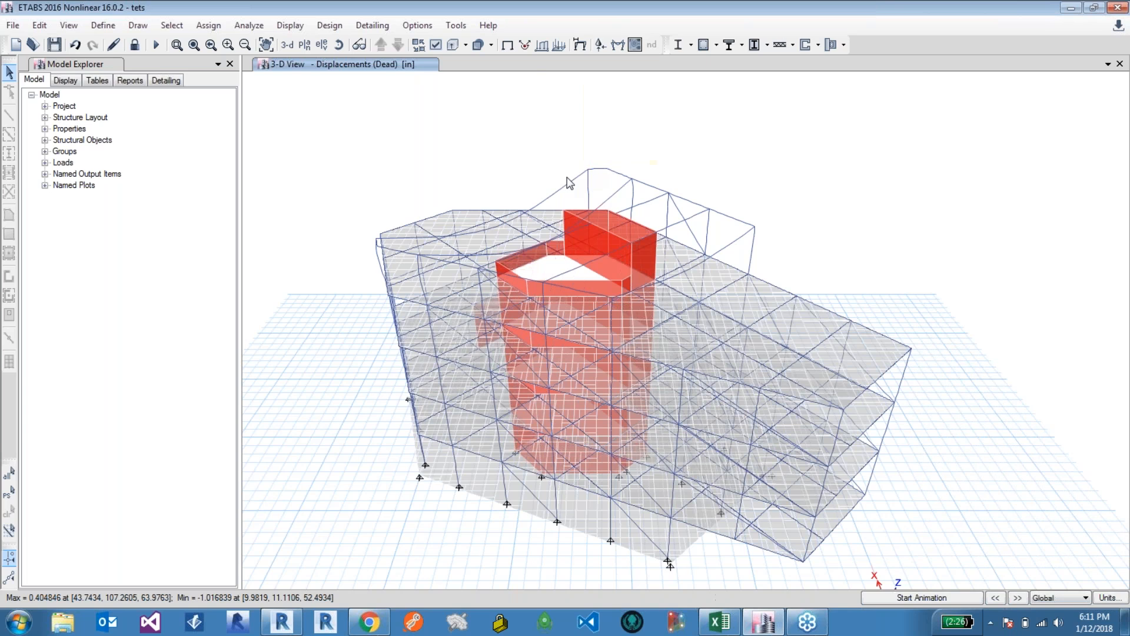
right_click(627, 401)
mouse_move(369, 621)
left_click(386, 533)
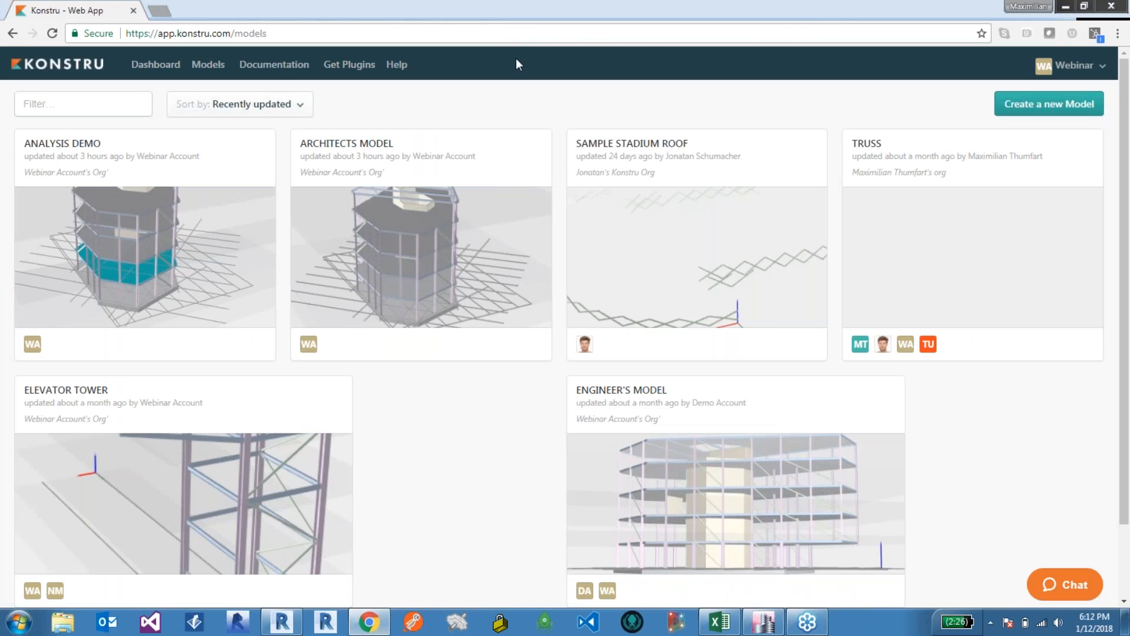
Step: Create a new Konstru model named Analysis Results
left_click(1035, 105)
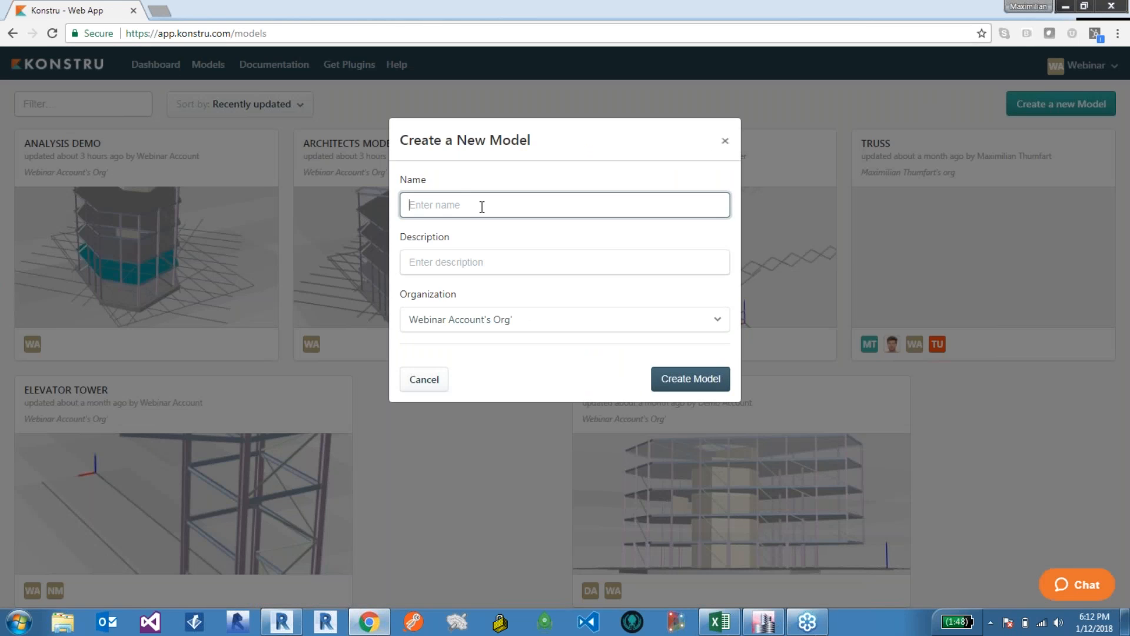
type("Analysis Results")
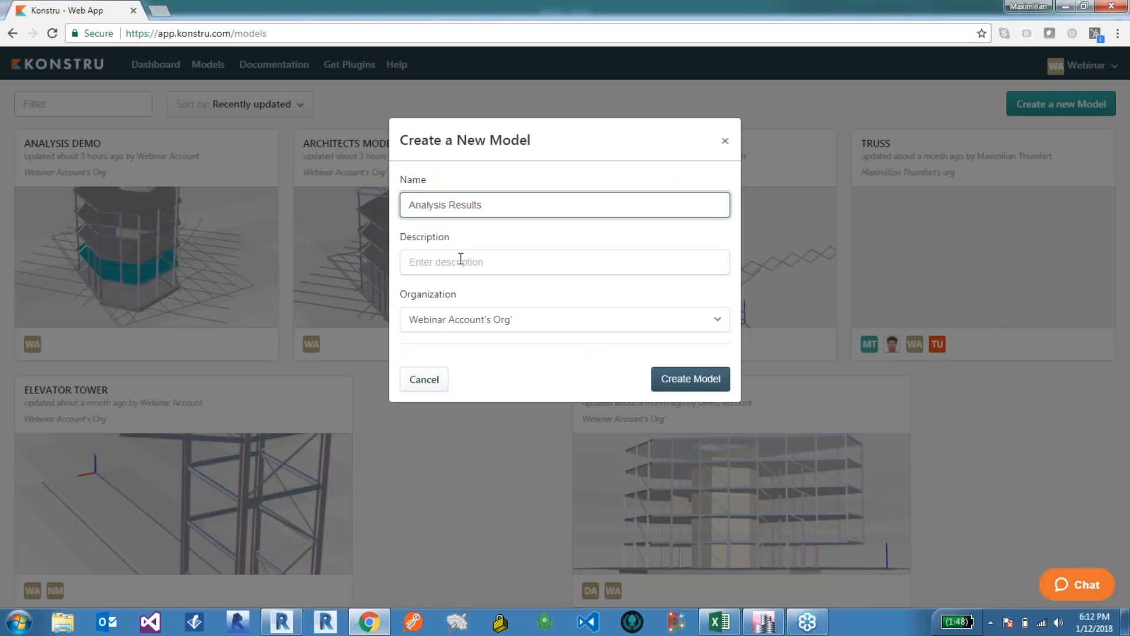
left_click(677, 384)
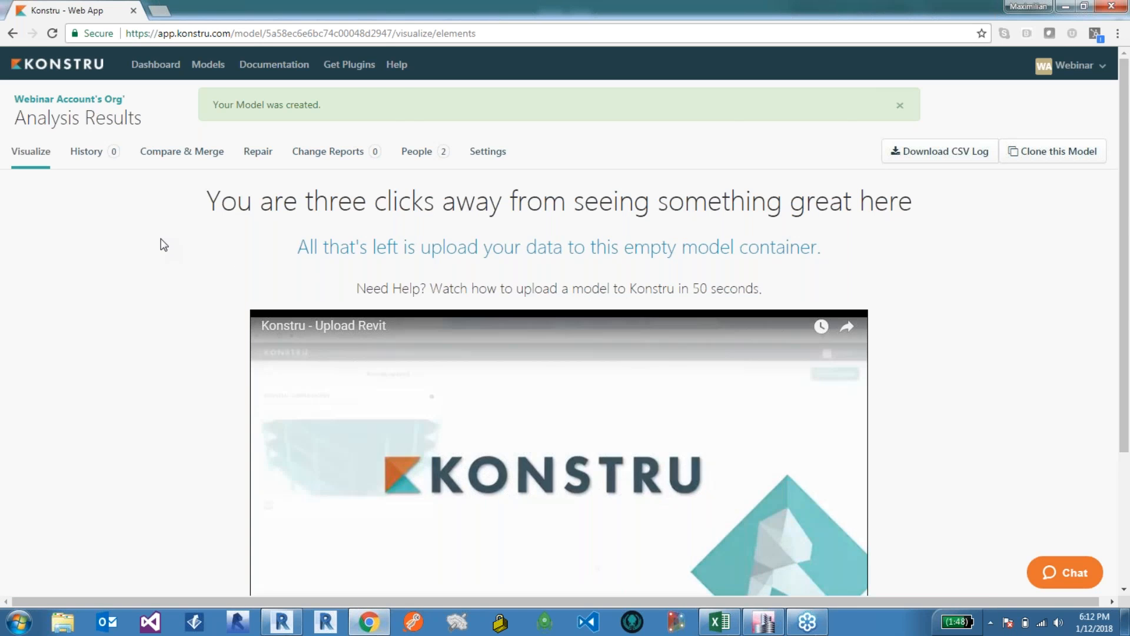
Step: Switch back to ETABS
scroll(162, 241, "down", 1)
scroll(179, 288, "up", 1)
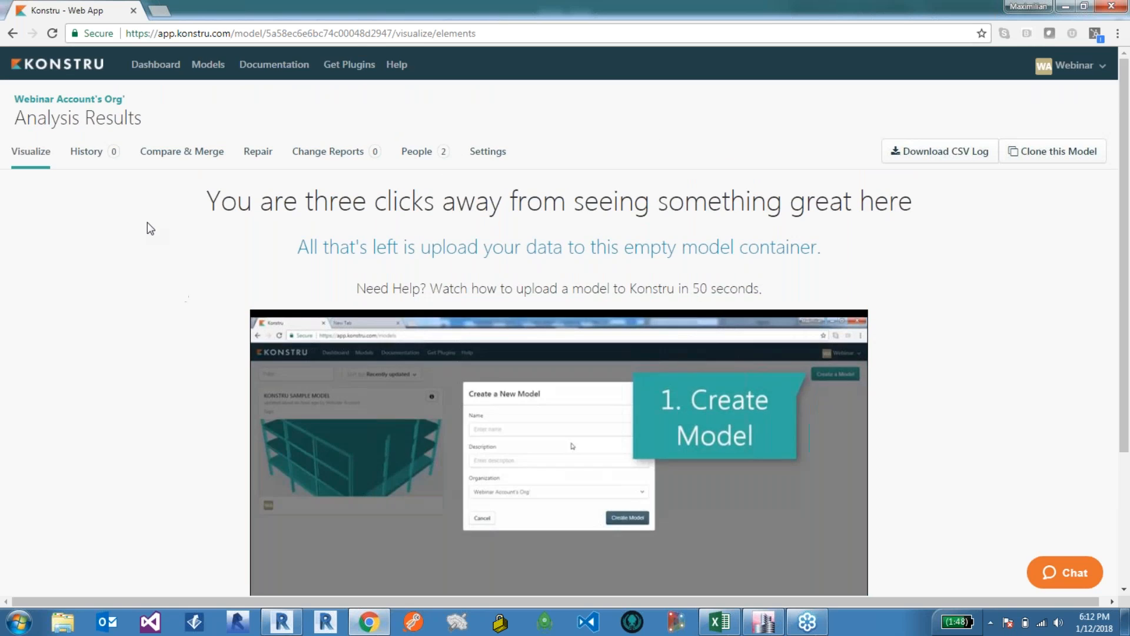
left_click(763, 622)
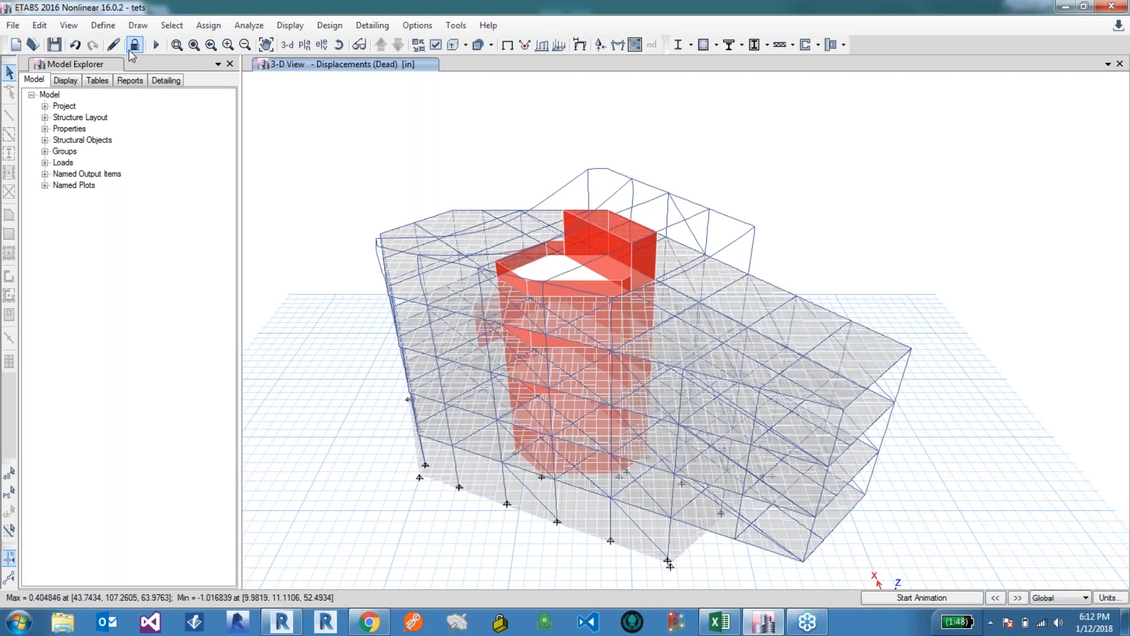
Step: Open the Konstru plugin and select the Analysis Results model
left_click(454, 28)
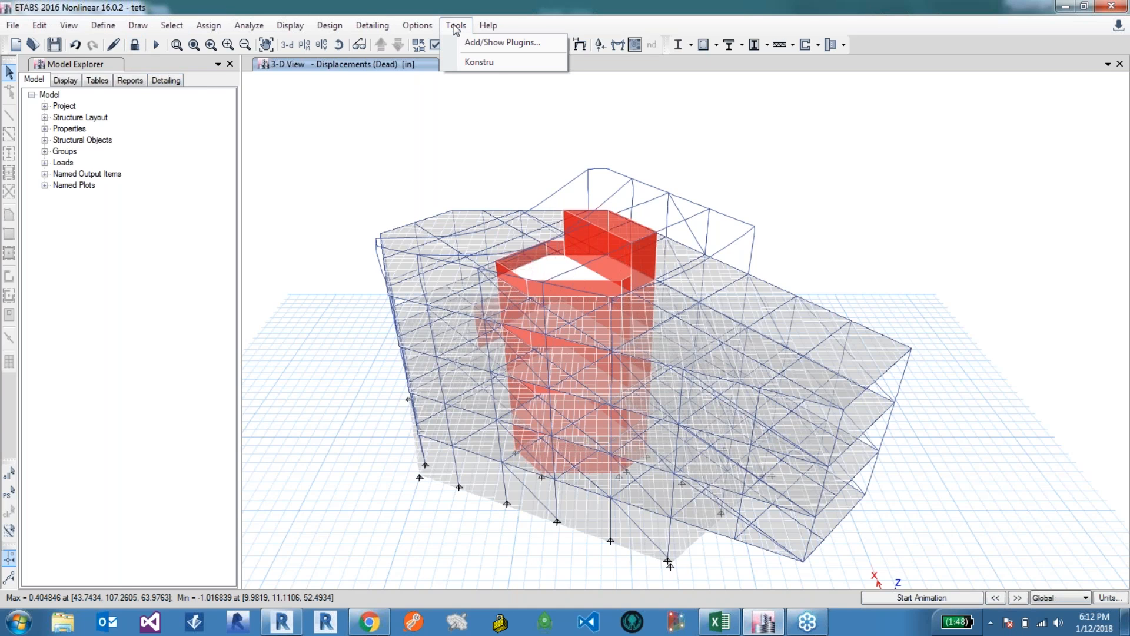
left_click(477, 62)
left_click(527, 378)
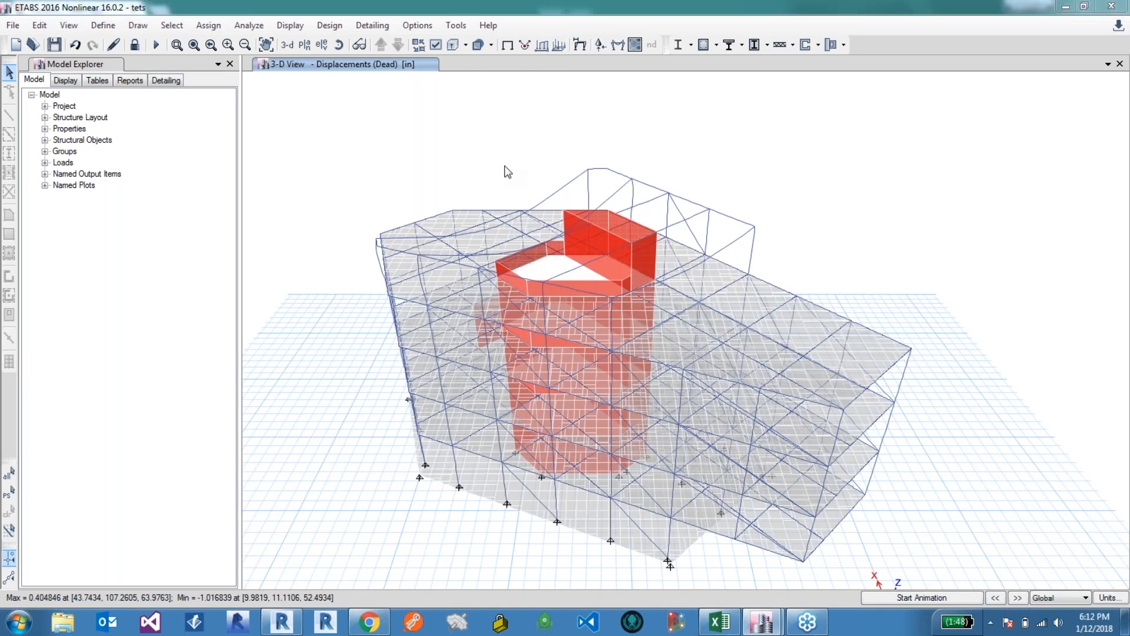
left_click(482, 267)
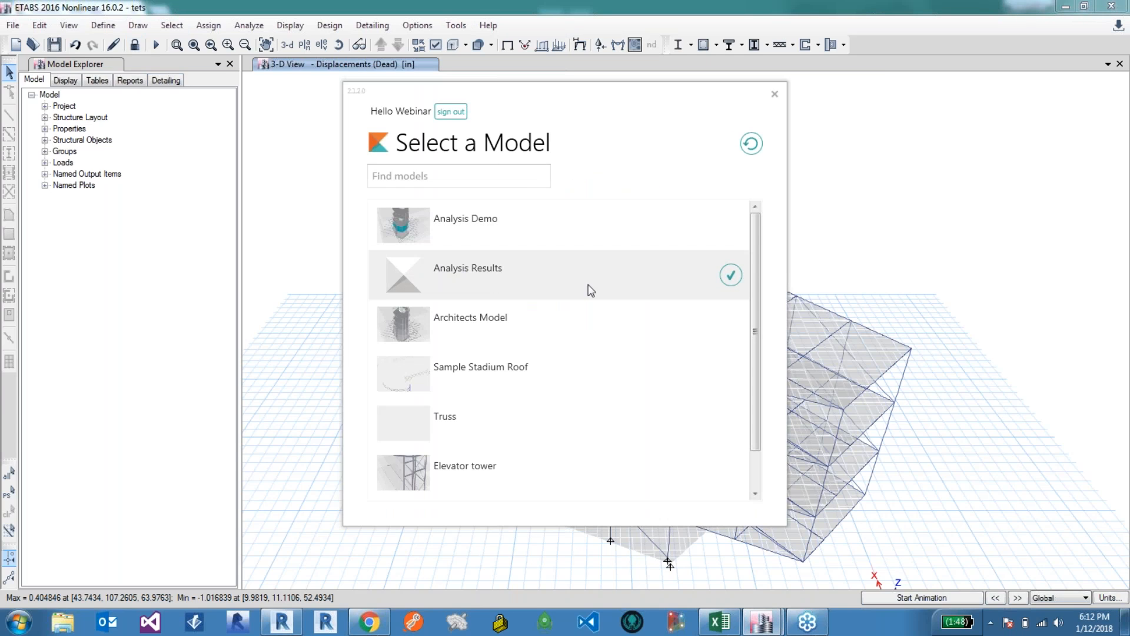
left_click(731, 275)
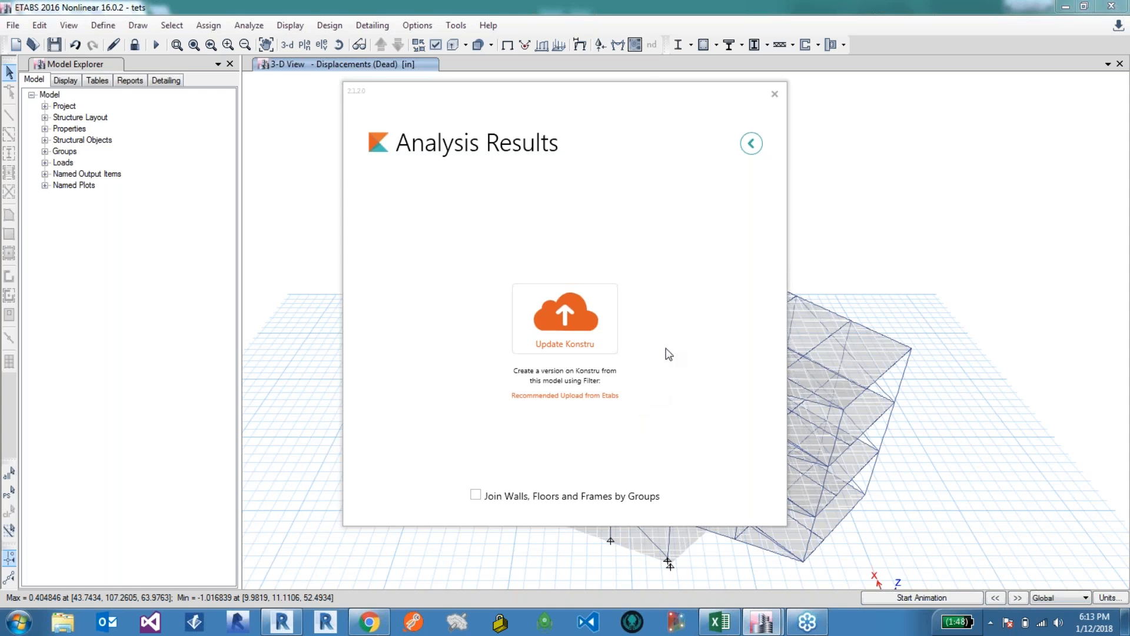
Step: Start a new version upload that includes analysis results for load combination LC1
left_click(591, 303)
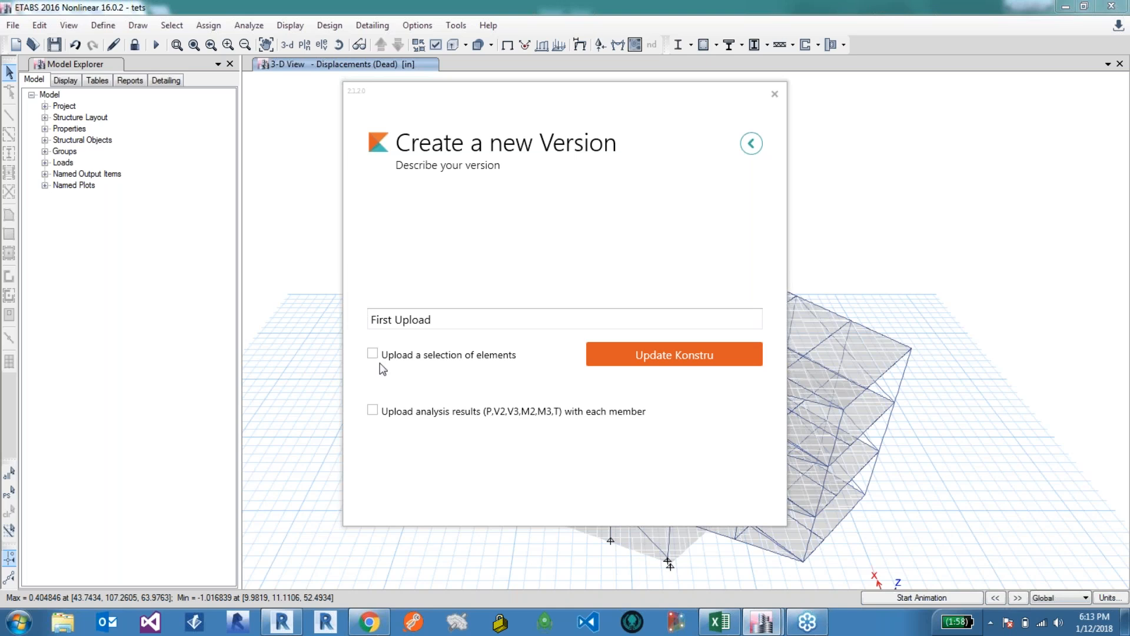
left_click(374, 410)
left_click(393, 431)
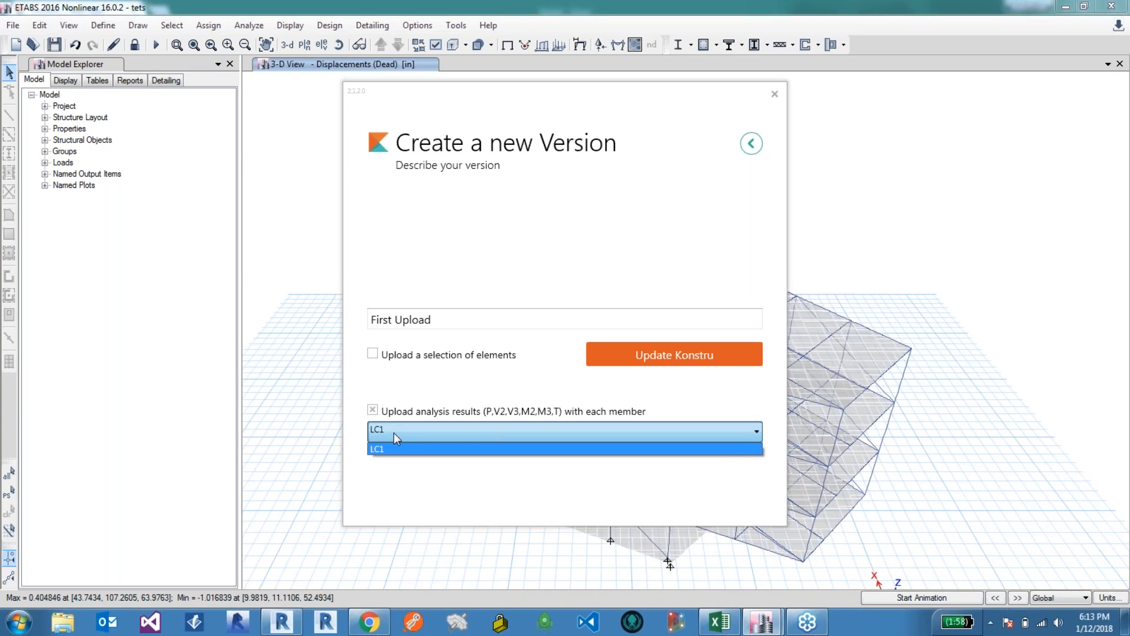
left_click(427, 448)
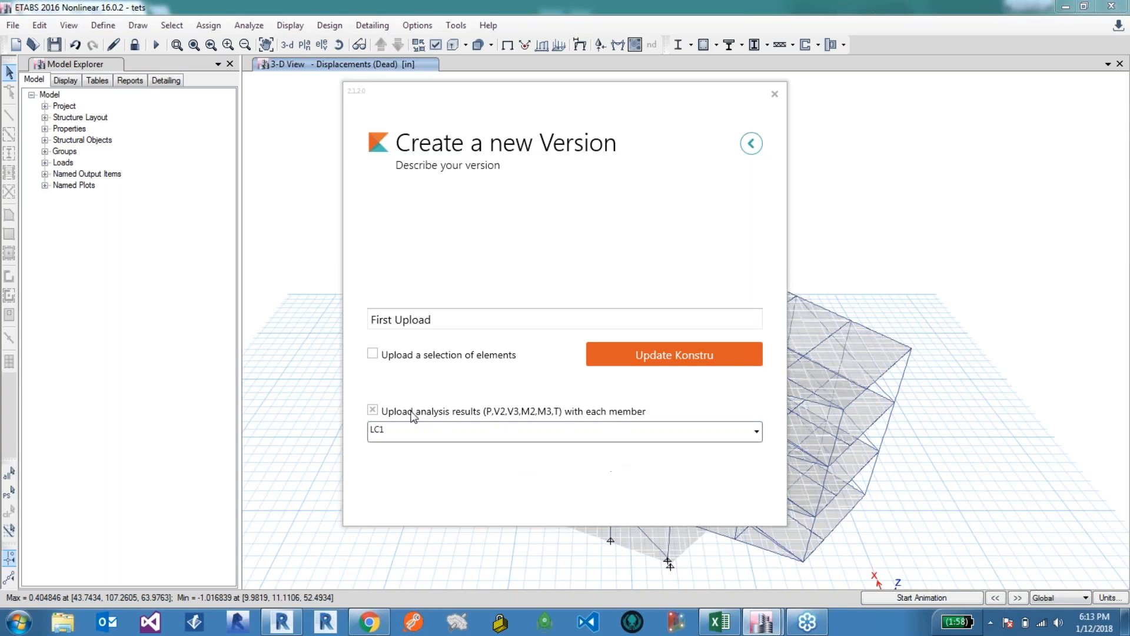
left_click(685, 354)
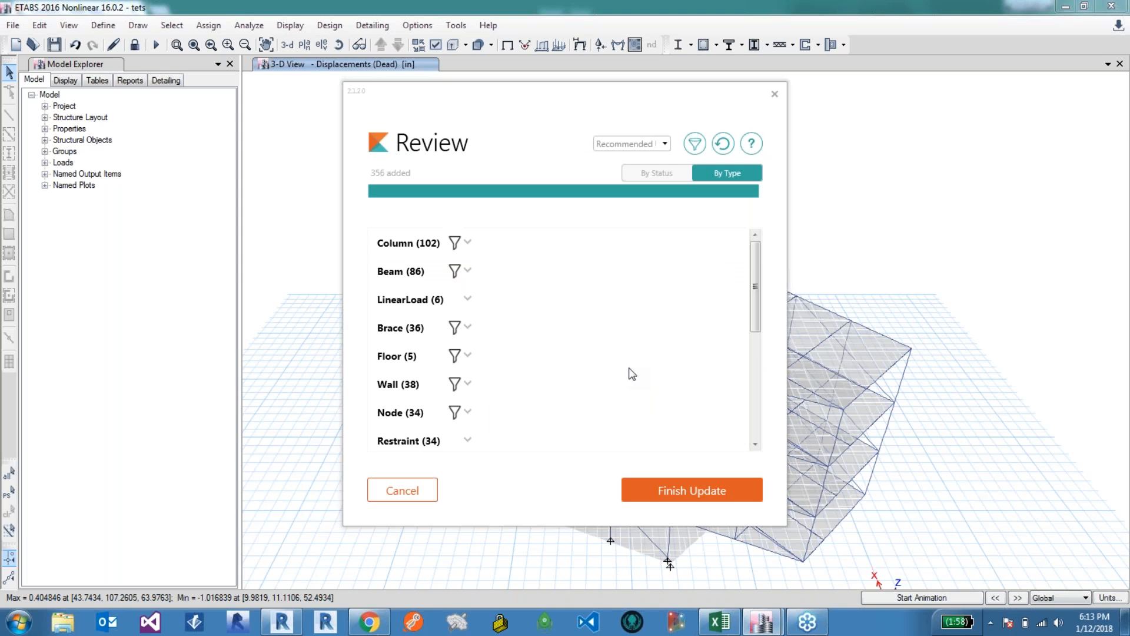
Step: Review the element categories and the filter options listed for the upload
left_click(417, 242)
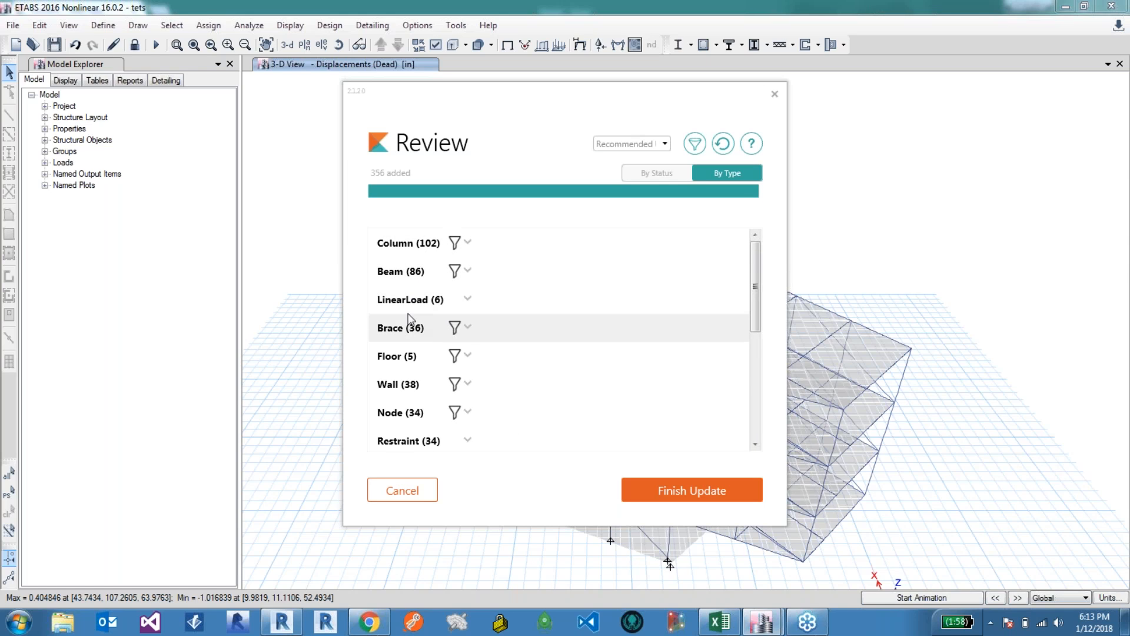
scroll(424, 360, "down", 2)
scroll(436, 395, "down", 1)
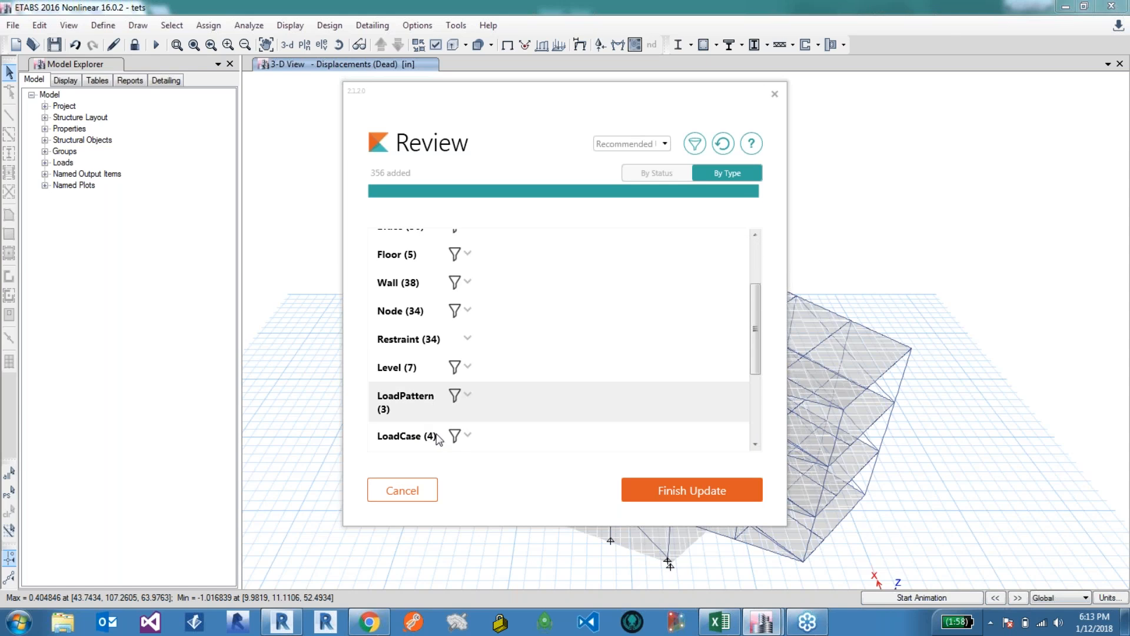
scroll(437, 439, "down", 1)
scroll(424, 440, "down", 1)
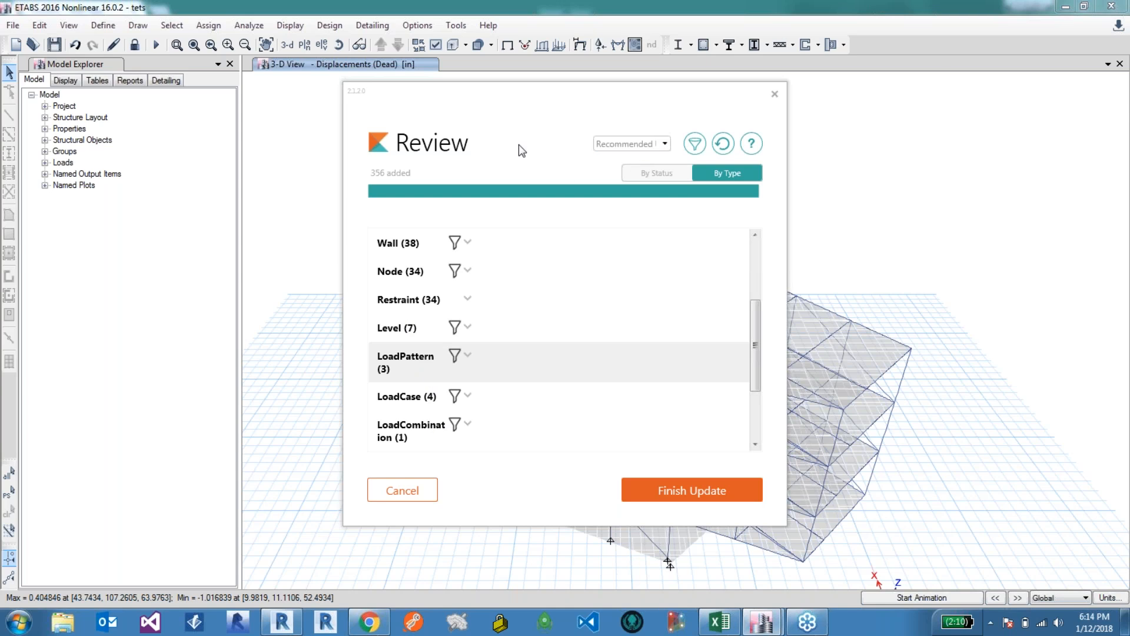
left_click(647, 144)
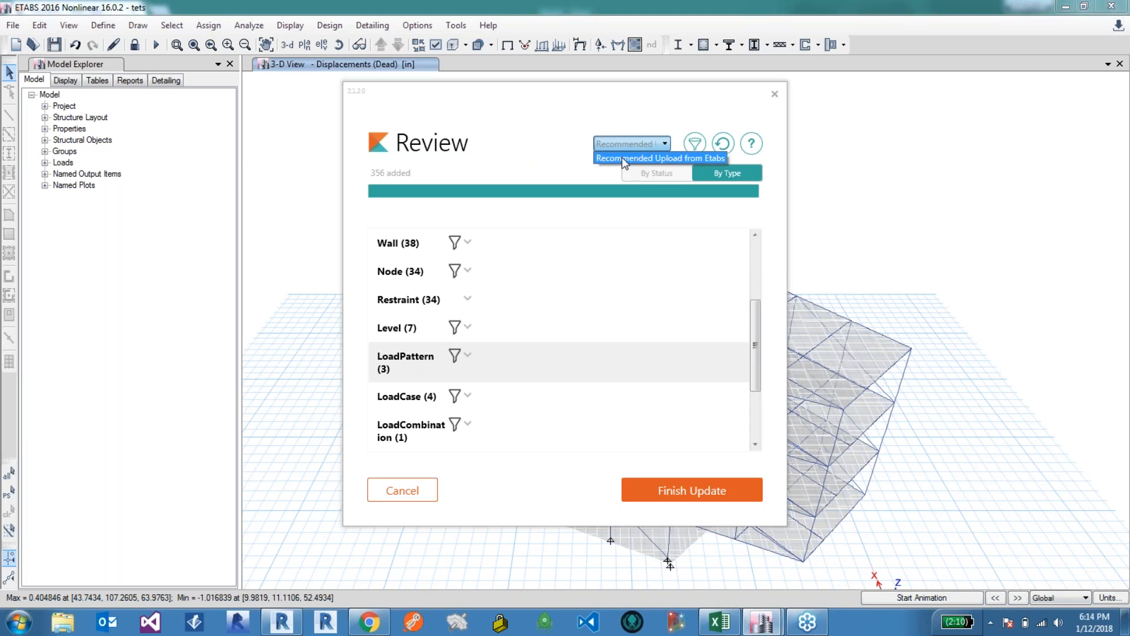
left_click(677, 119)
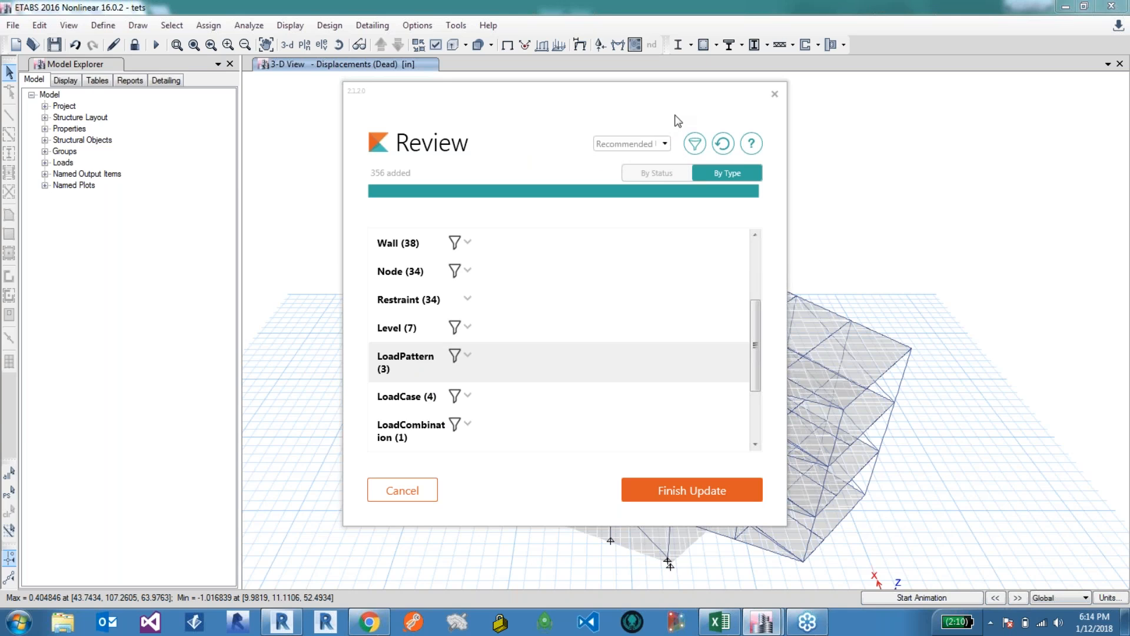
Step: Open the Konstru filter settings from the upload review and clone the Recommended Upload from Etabs filter
left_click(696, 144)
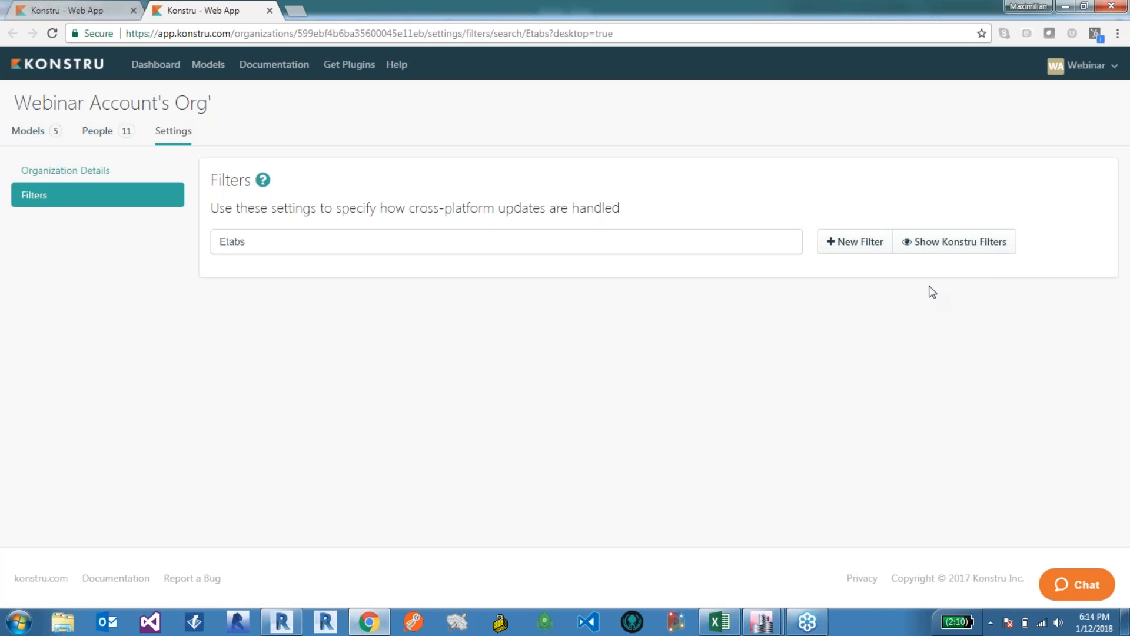
left_click(946, 241)
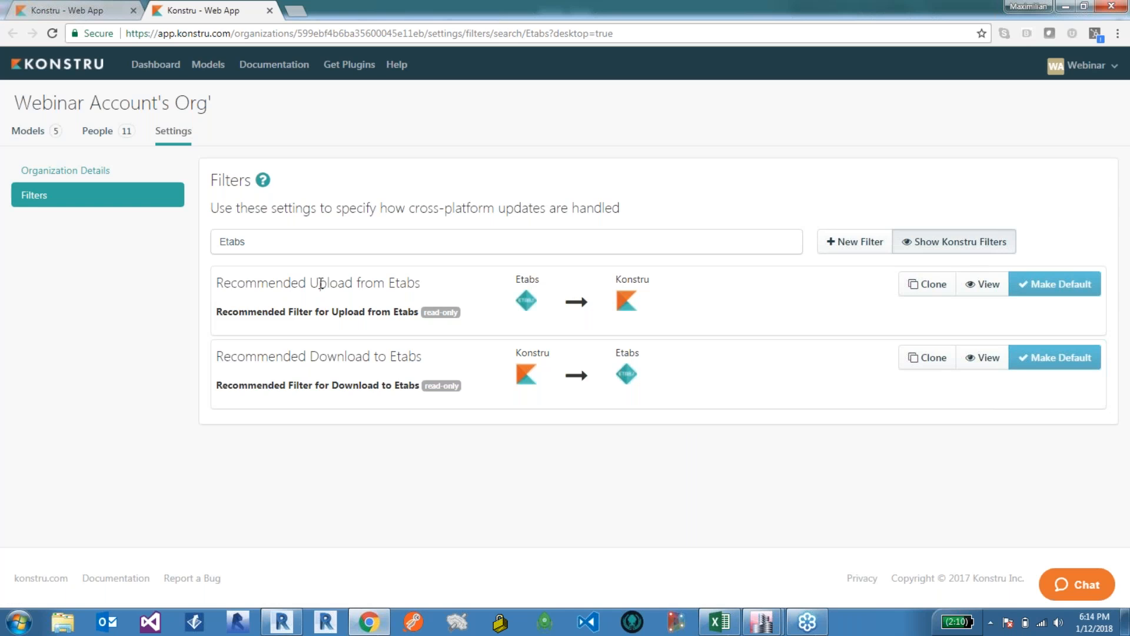
left_click(940, 291)
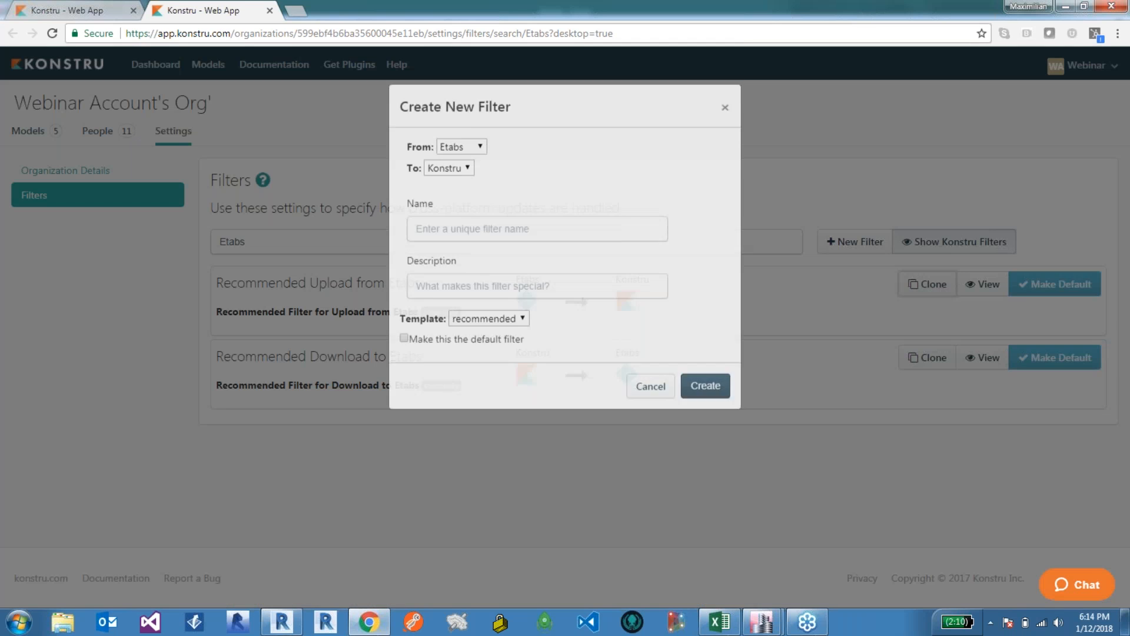
Step: Create the new filter named ETABS without LC, with the same description, as the default filter
left_click(480, 260)
type("ET")
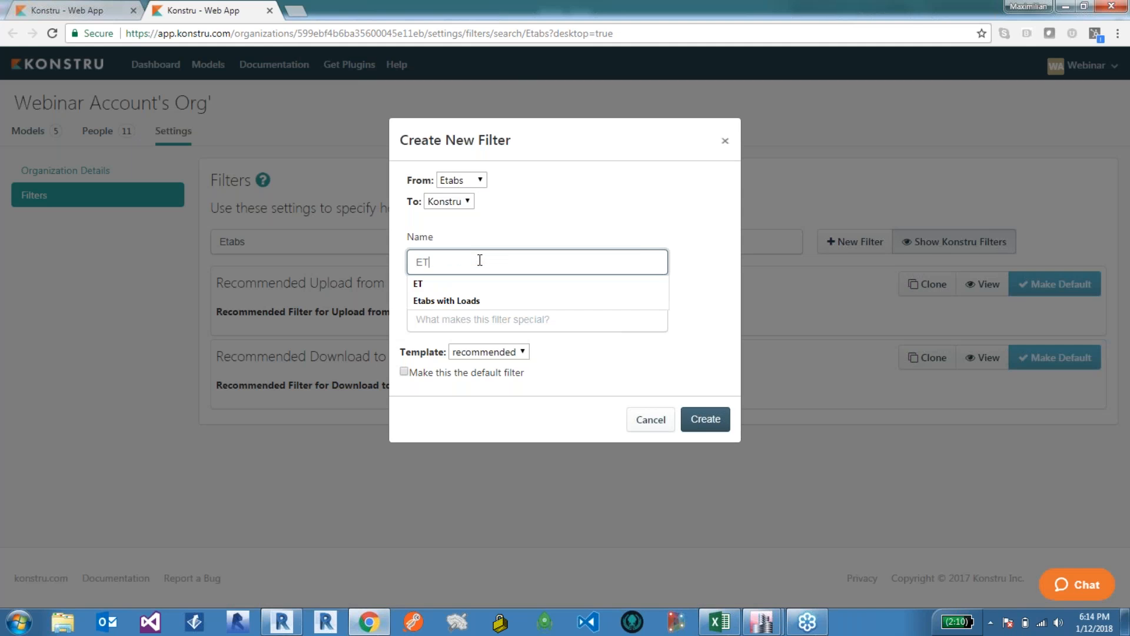
type("ABS with")
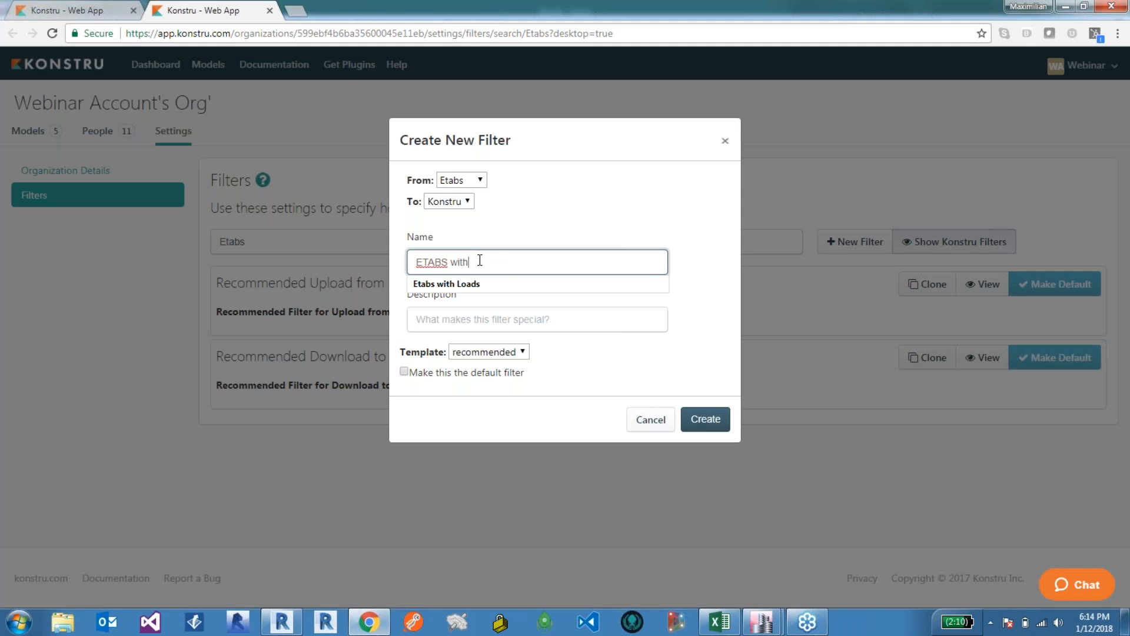
type("out LC")
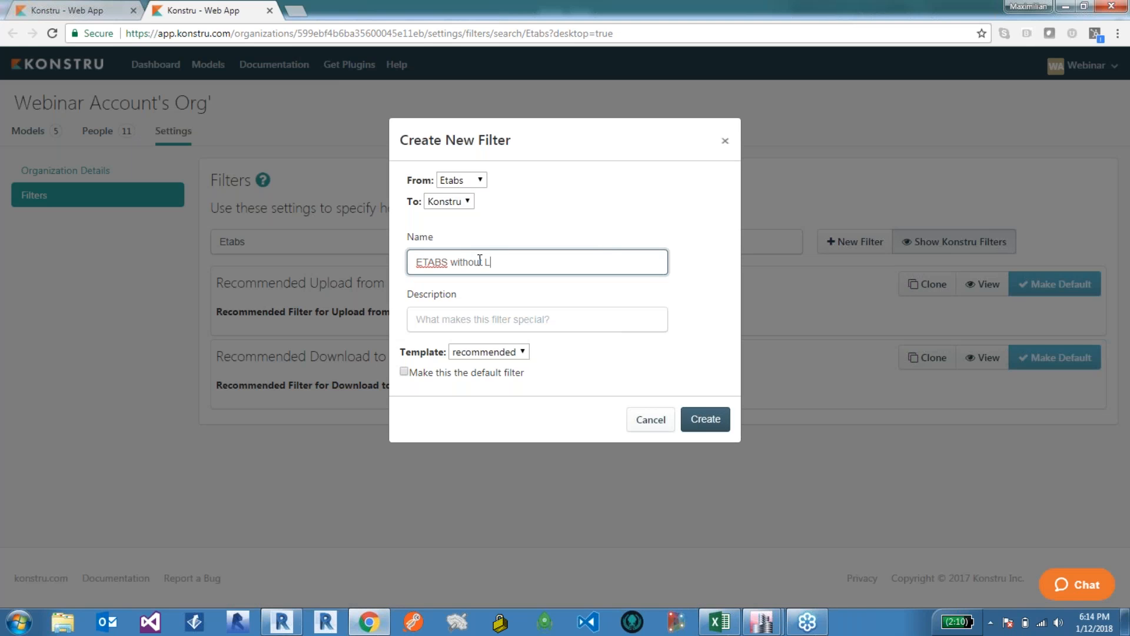
key("ctrl+a")
key("ctrl+c")
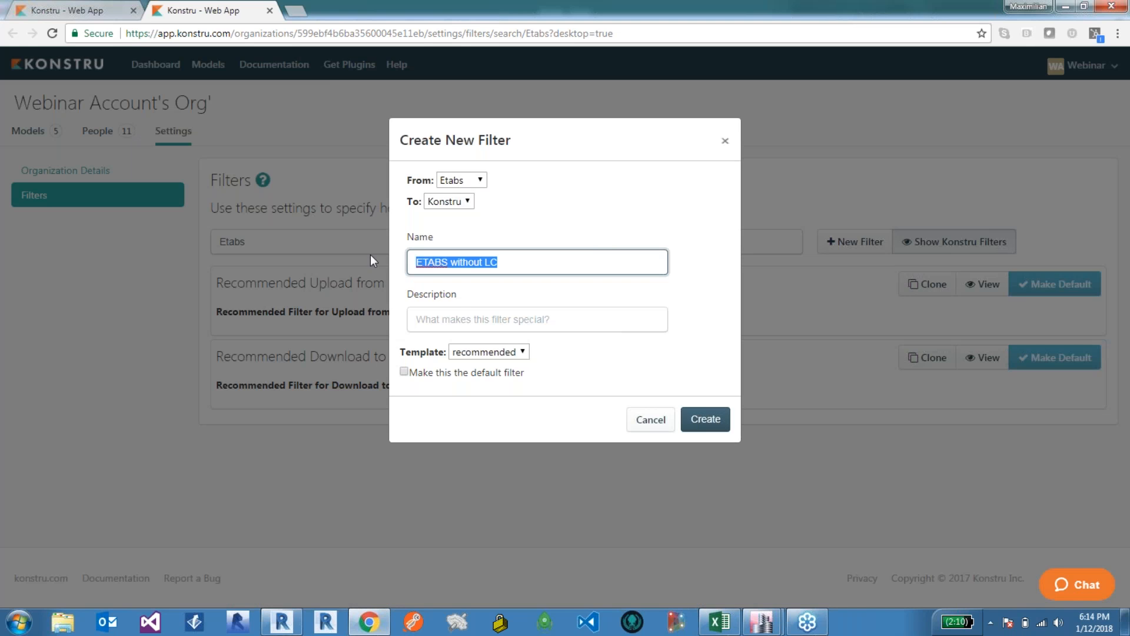
left_click(499, 324)
key("ctrl+v")
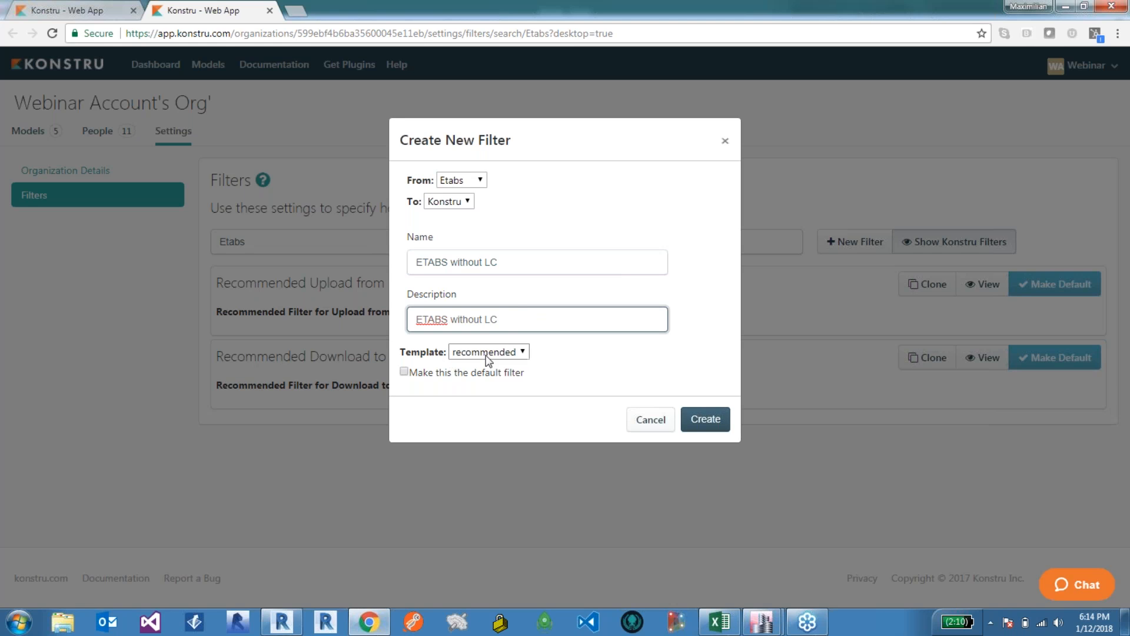
left_click(404, 371)
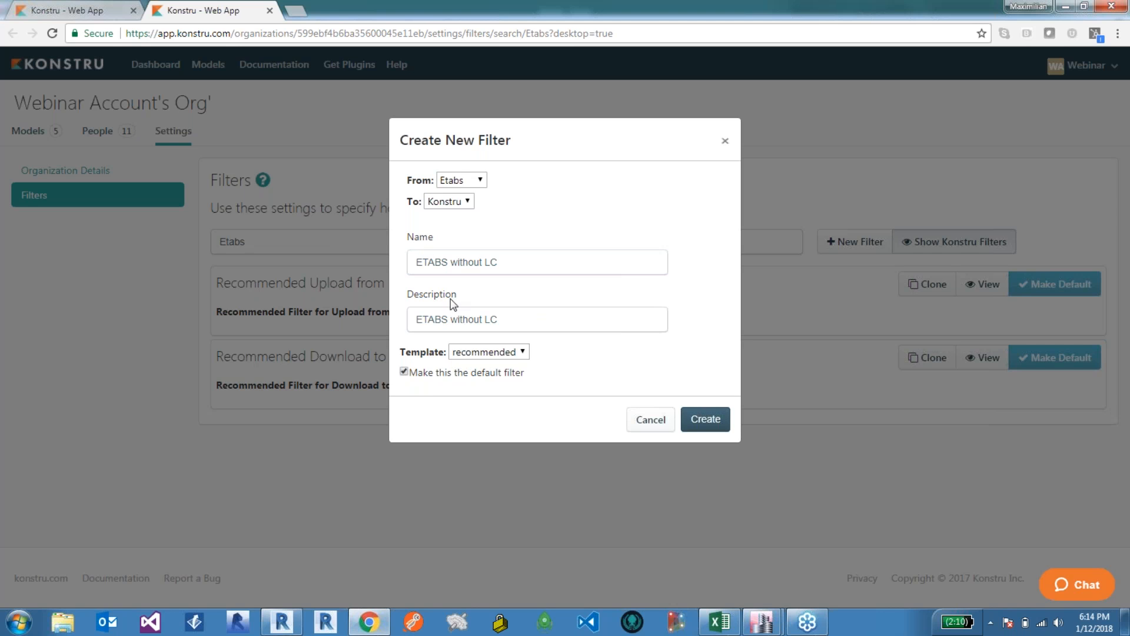
left_click(714, 420)
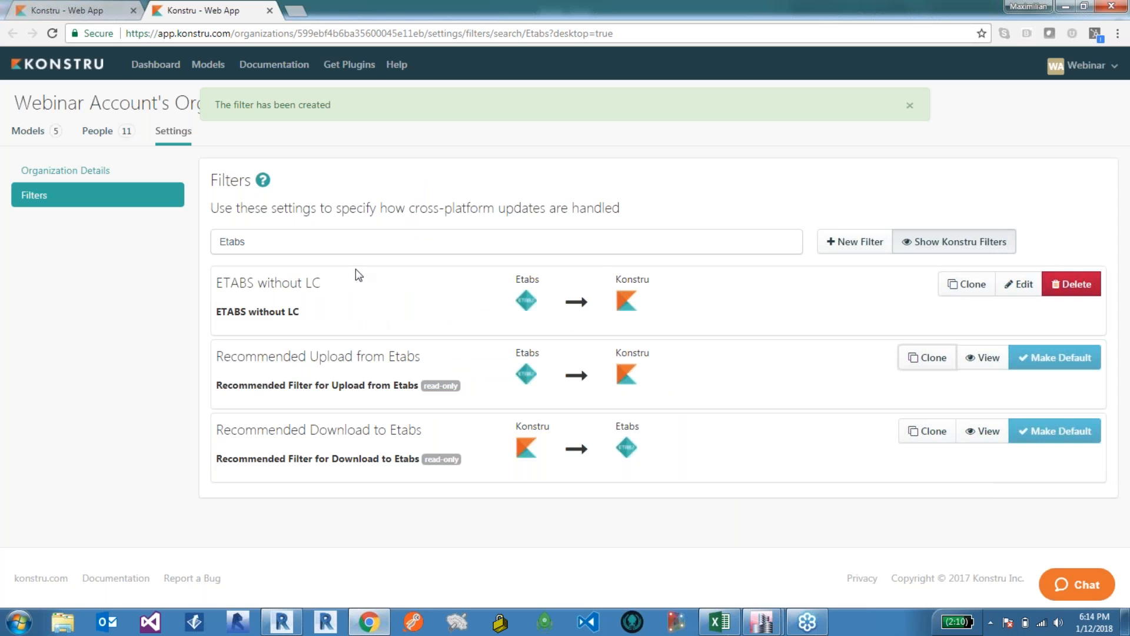
Step: Edit the ETABS without LC filter to ignore the LoadPattern, LoadCase and LoadCombination element types
left_click(1022, 285)
scroll(553, 256, "down", 1)
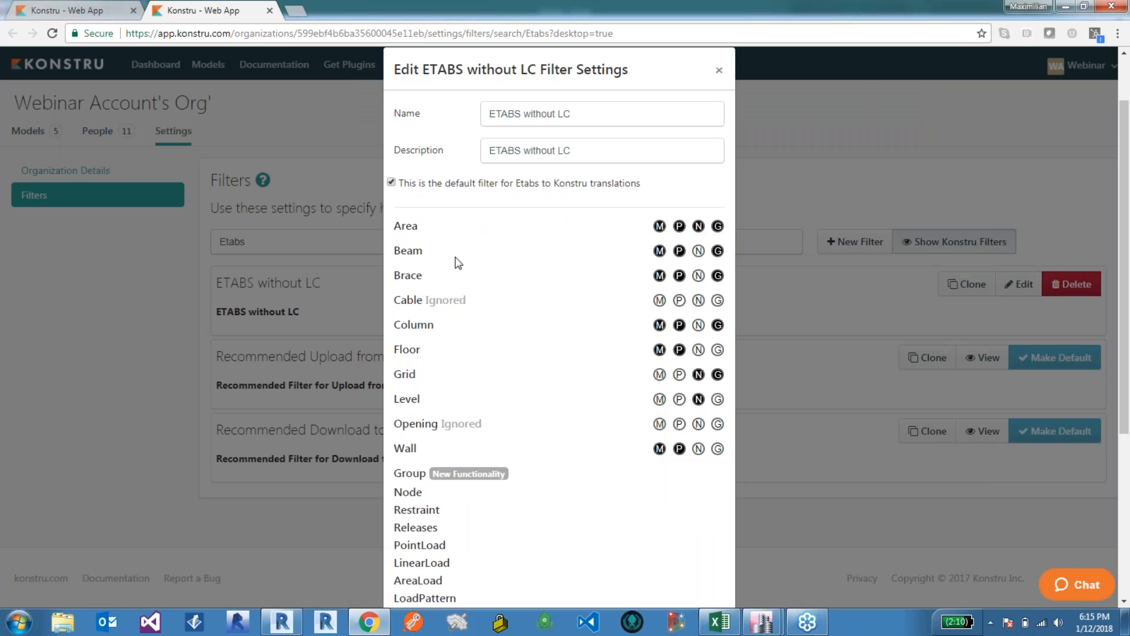
left_click(415, 252)
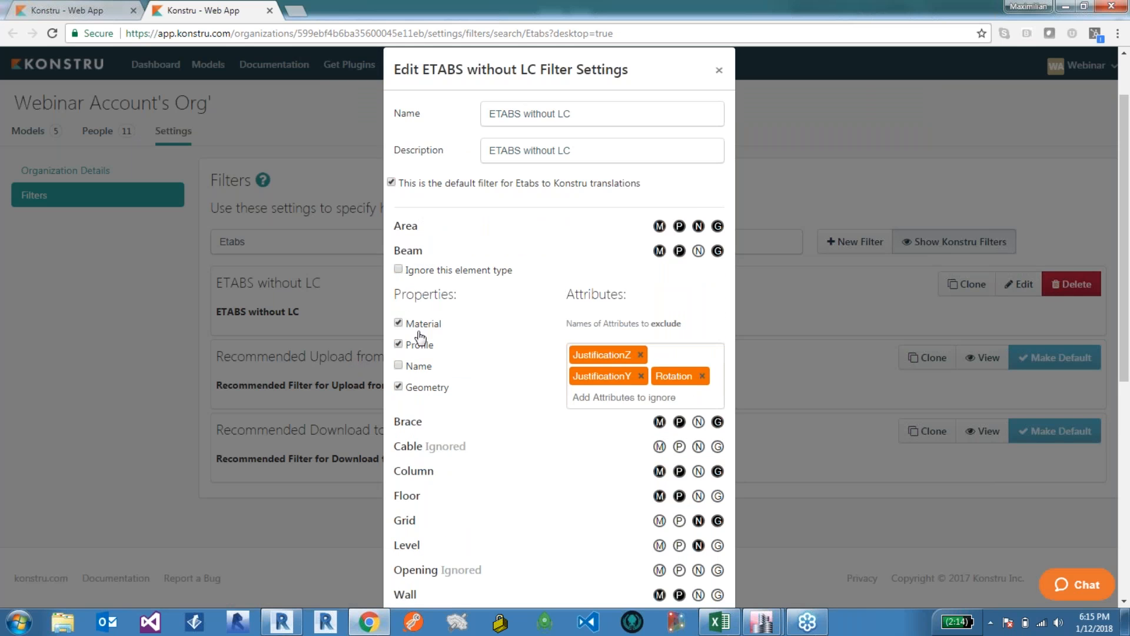
left_click(418, 253)
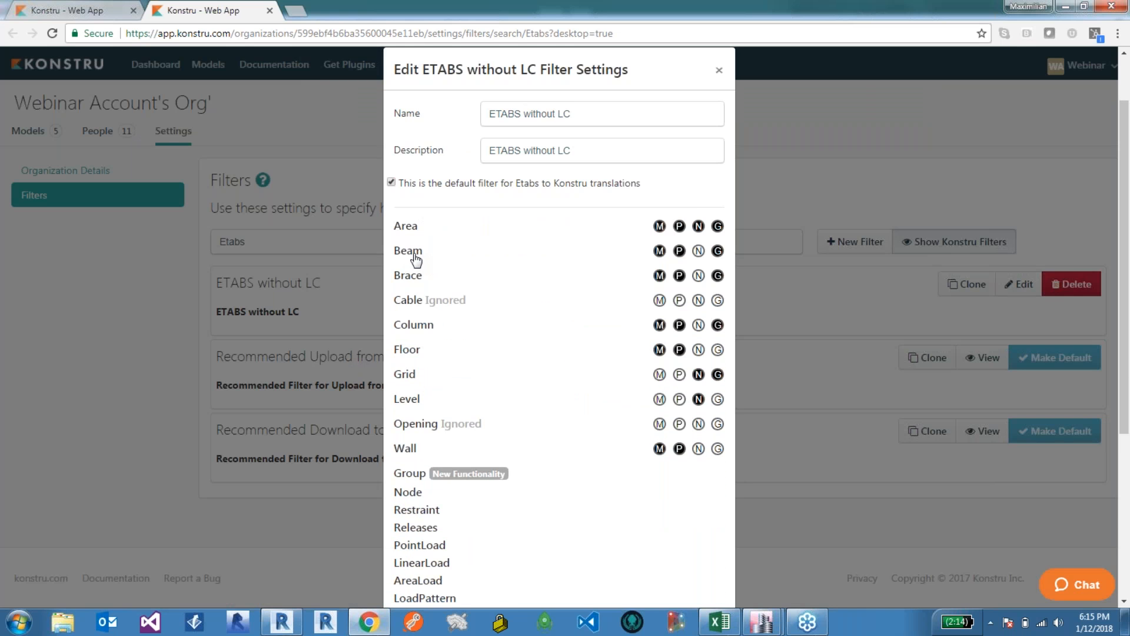
scroll(415, 256, "down", 3)
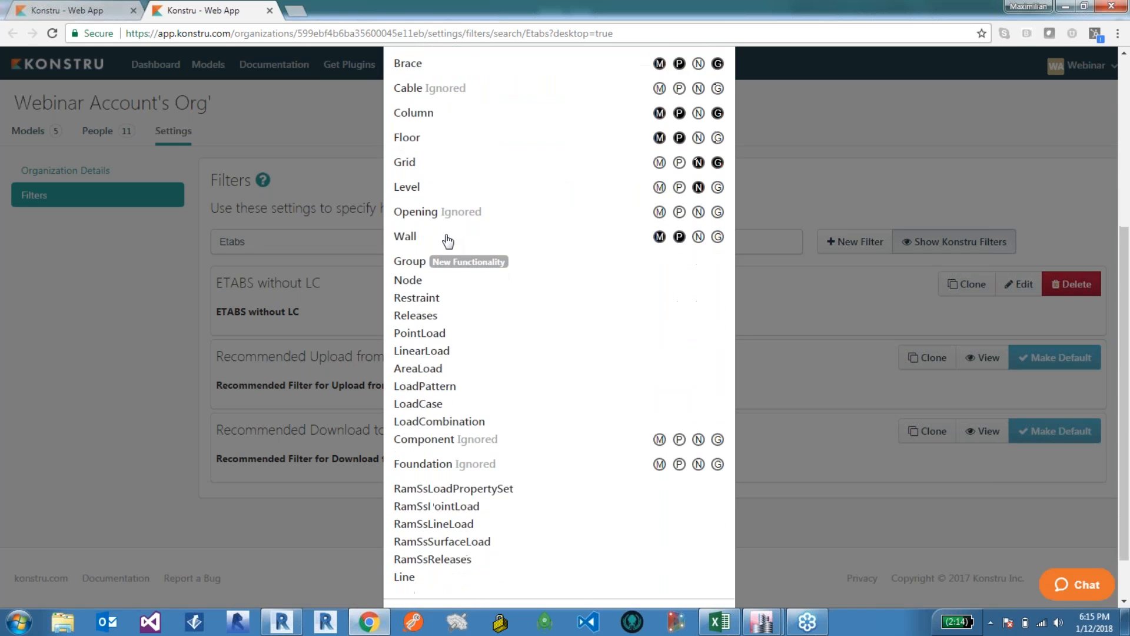
scroll(436, 341, "down", 1)
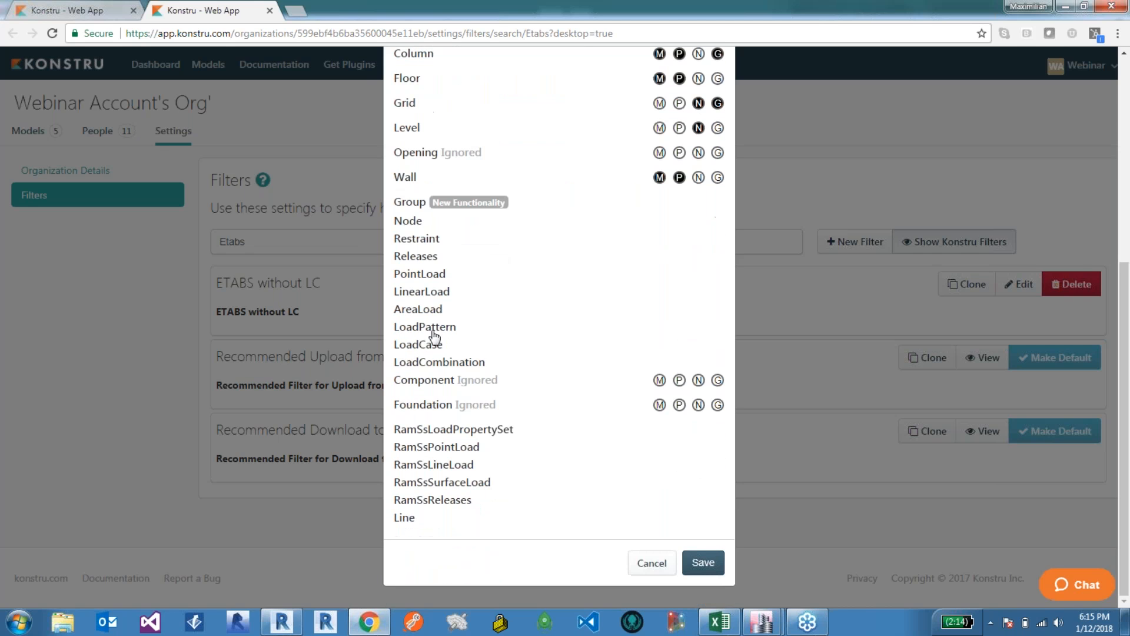
left_click(433, 330)
left_click(429, 346)
left_click(434, 365)
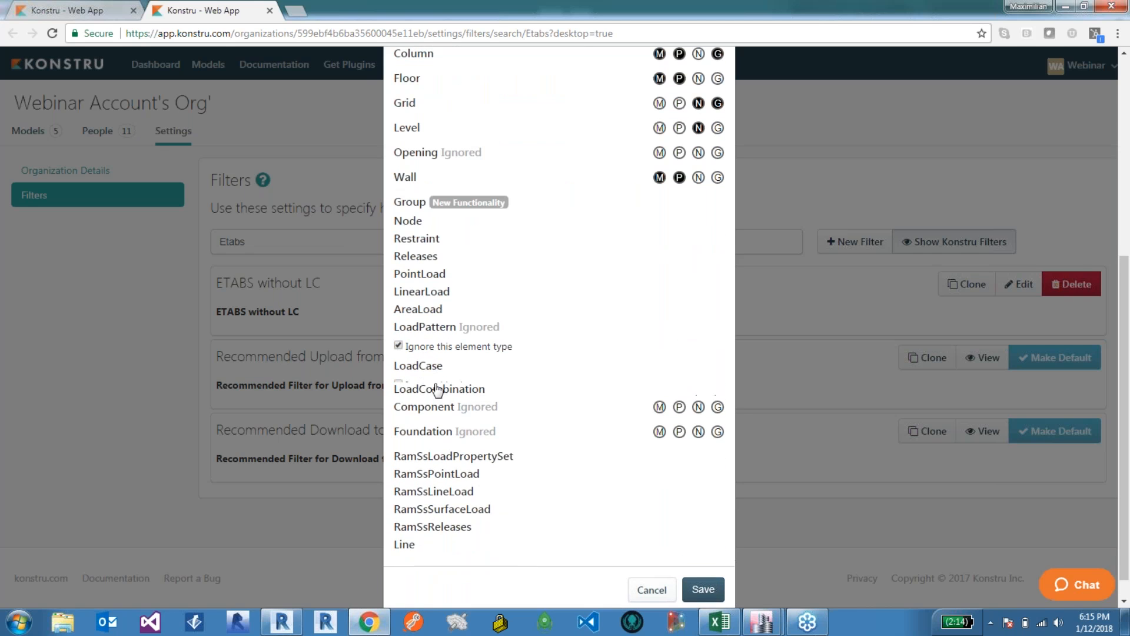
left_click(436, 385)
left_click(449, 406)
left_click(492, 424)
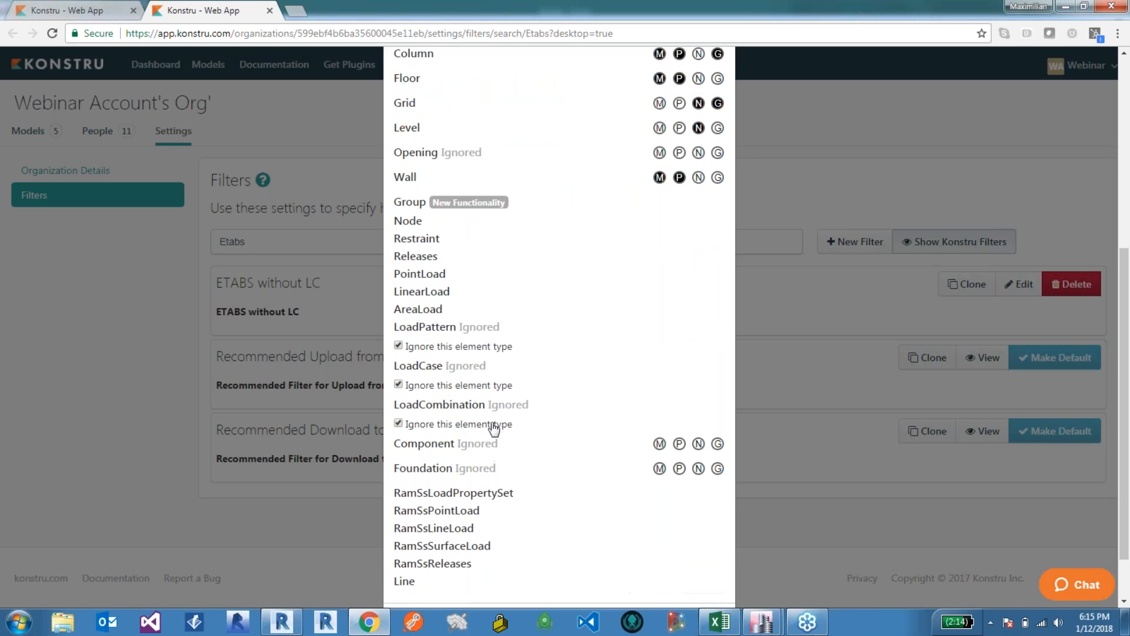
Step: Mark the Node, Restraint and Releases element types as ignored too and save the filter
left_click(422, 224)
left_click(436, 241)
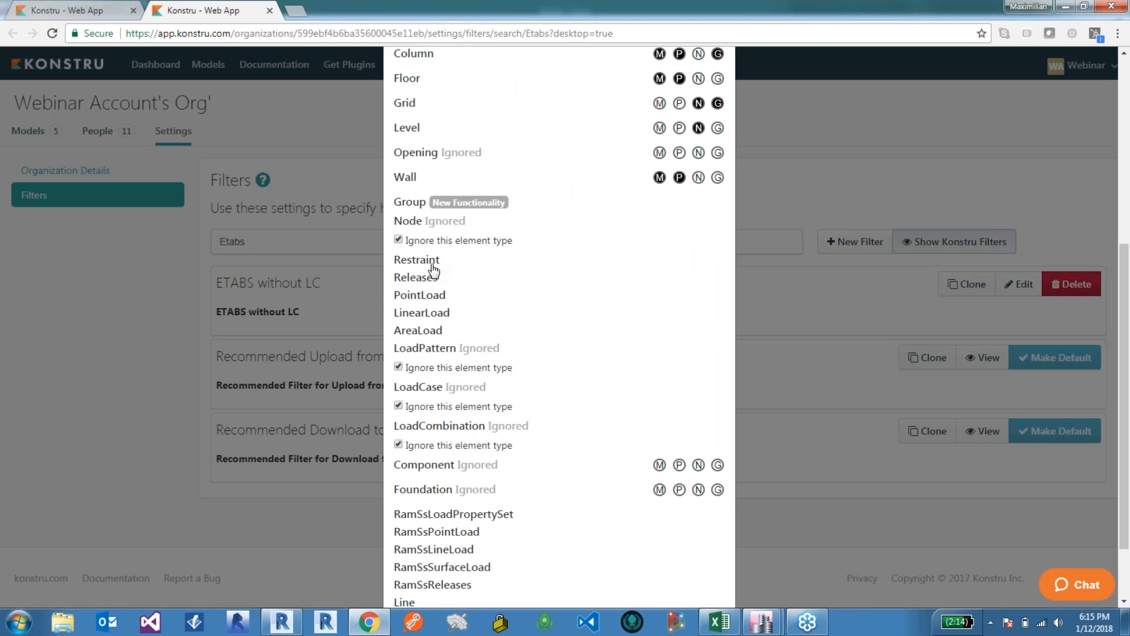
left_click(432, 264)
left_click(442, 279)
left_click(435, 300)
left_click(439, 318)
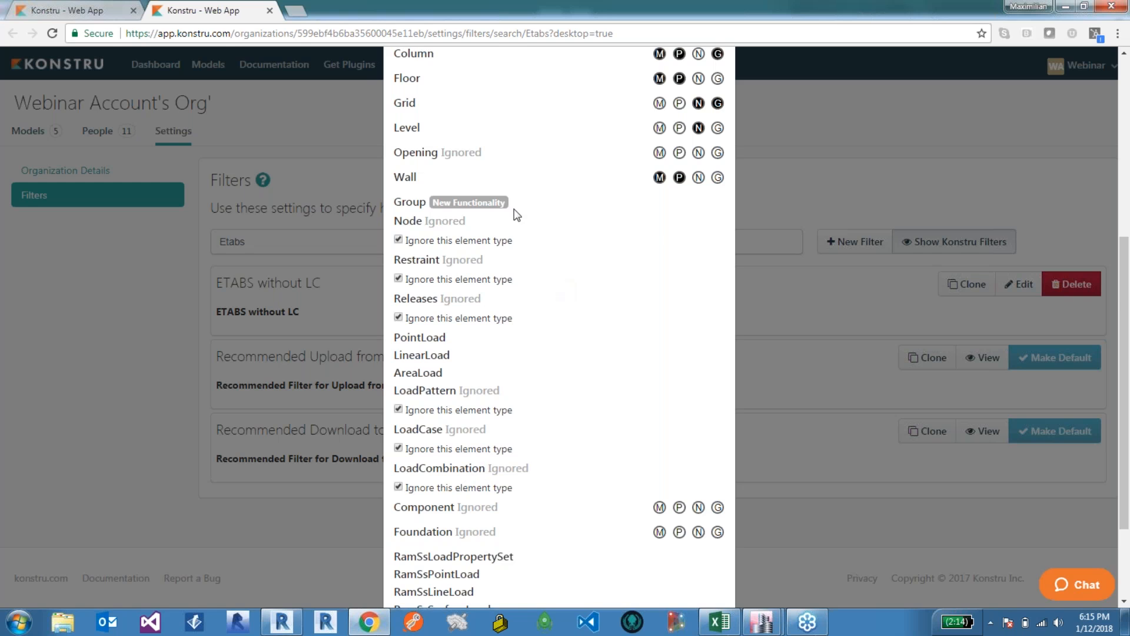
scroll(517, 214, "down", 3)
left_click(703, 563)
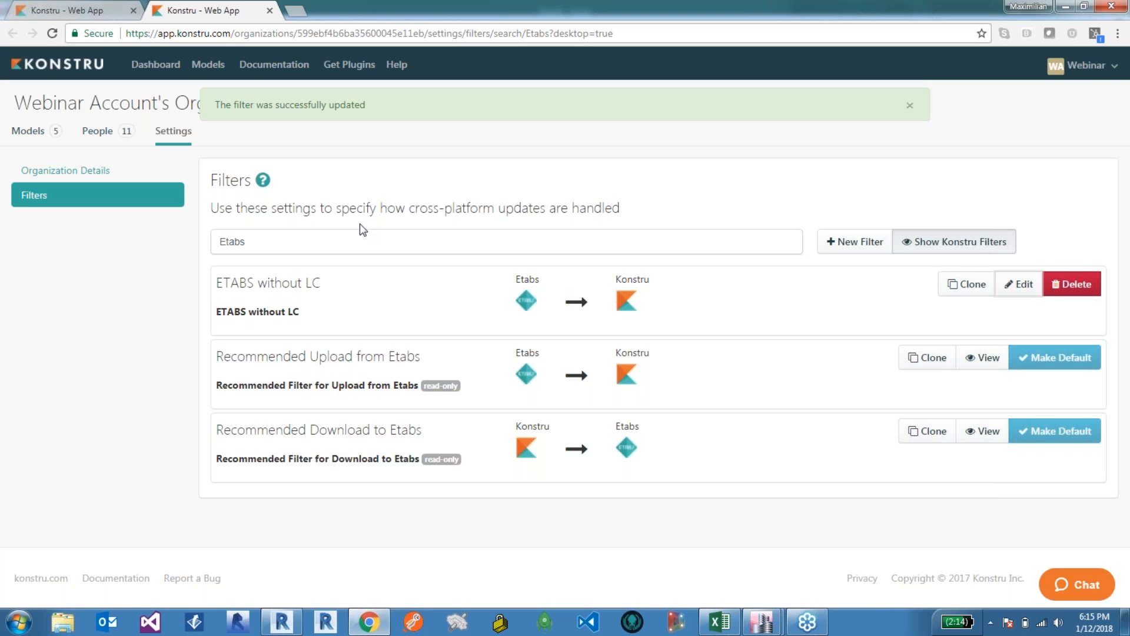
left_click(910, 105)
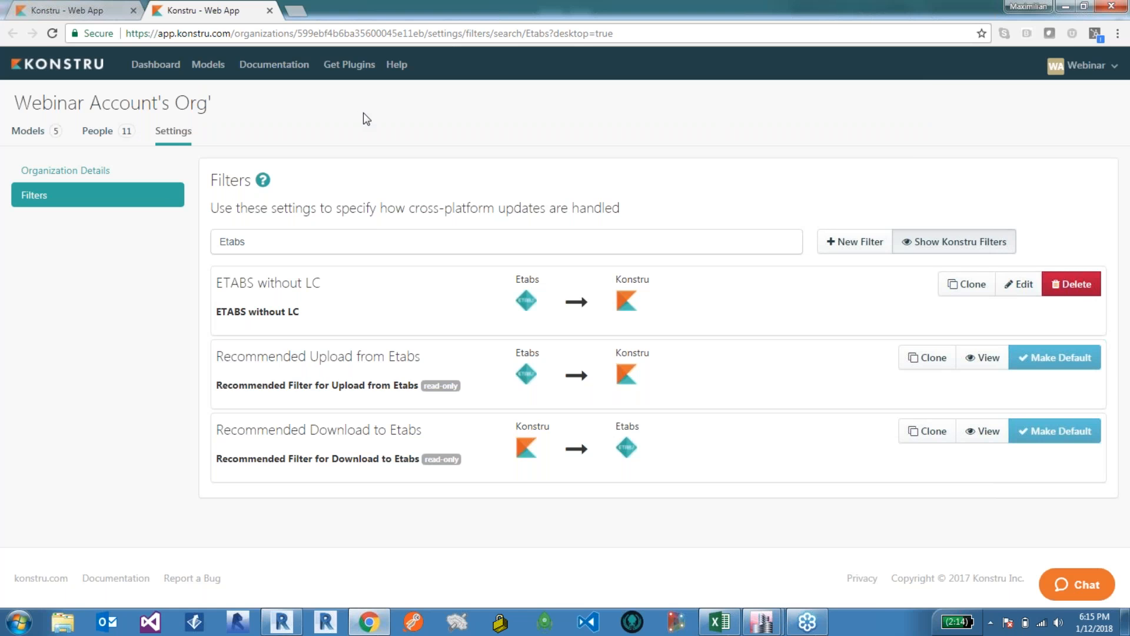
Step: Switch back to ETABS and apply the ETABS without LC filter in the upload review
left_click(762, 620)
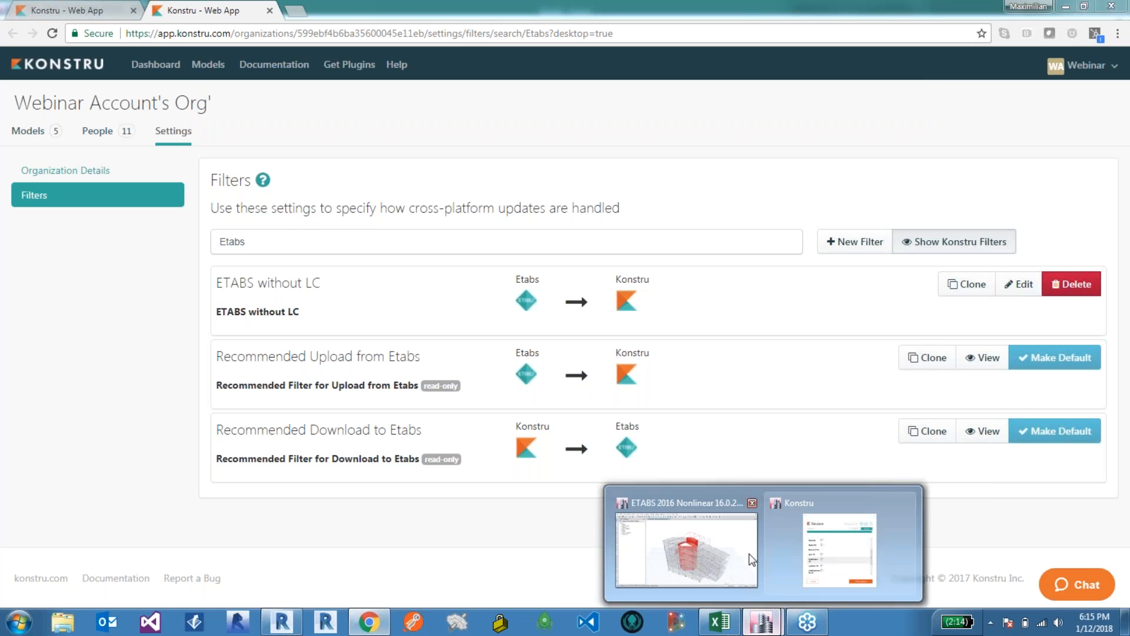
left_click(752, 559)
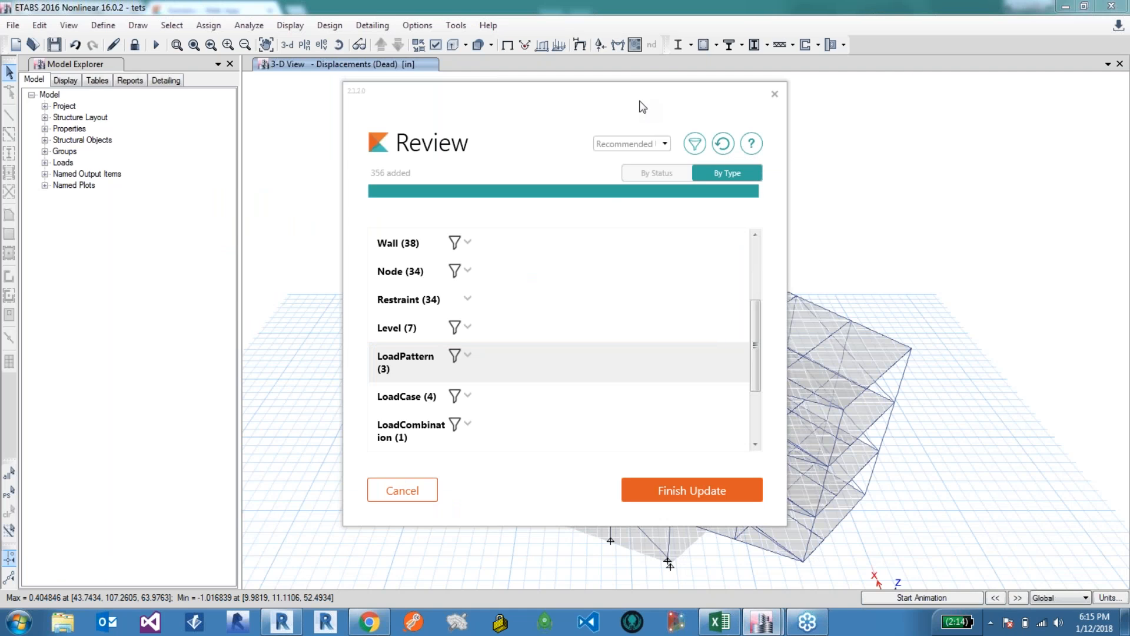
left_click(650, 142)
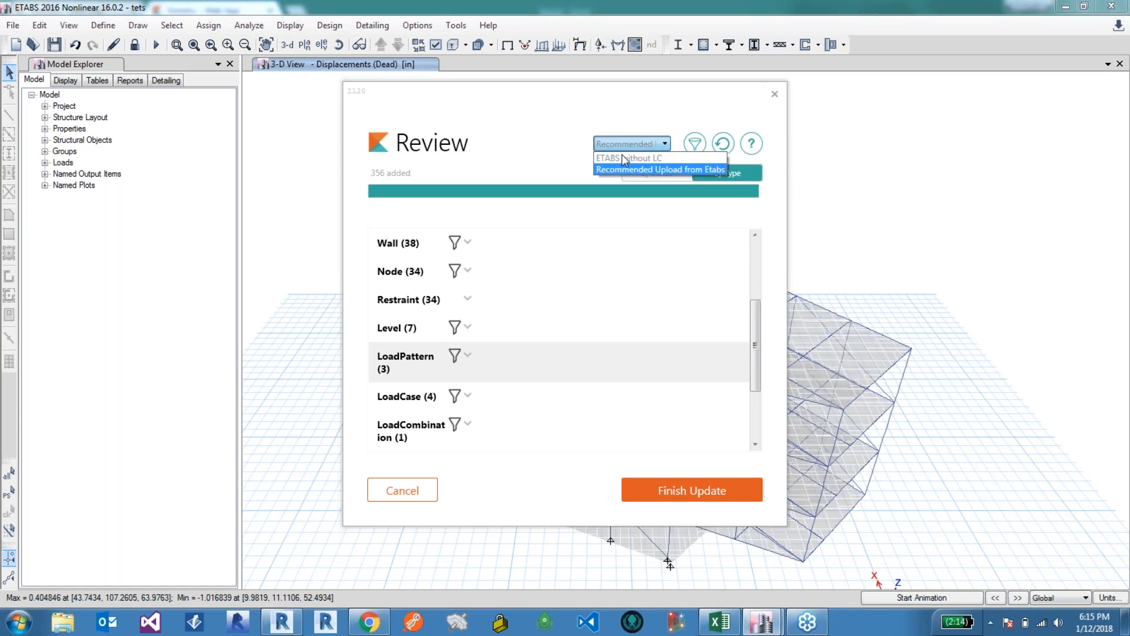
left_click(653, 158)
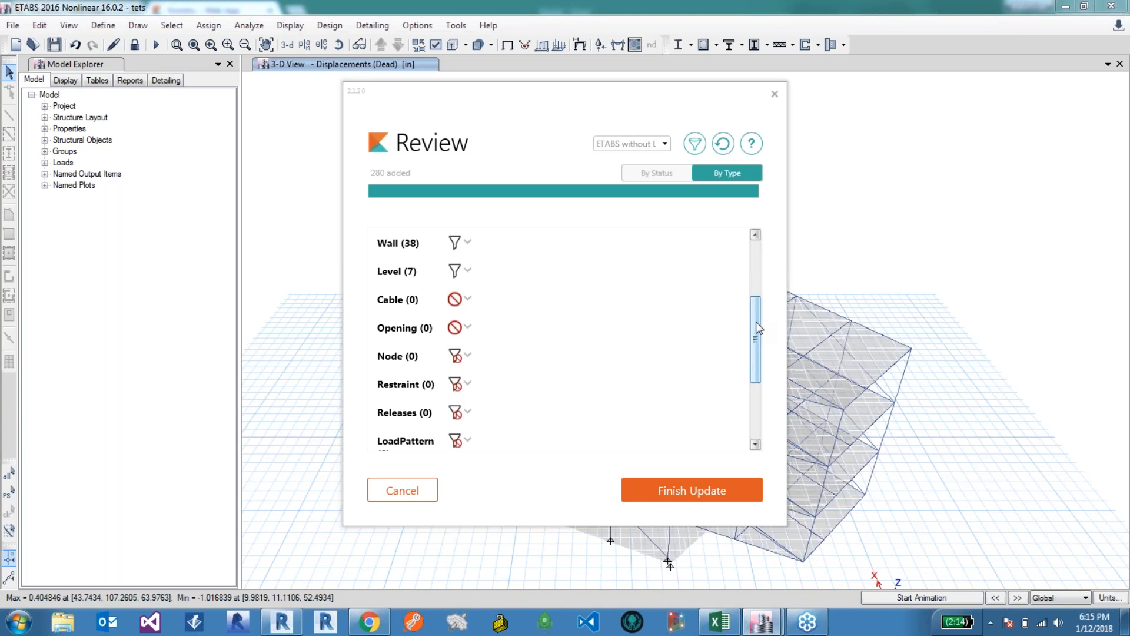
Step: Scroll through the filtered element categories in the upload review list
scroll(756, 321, "down", 5)
scroll(765, 315, "up", 4)
scroll(768, 294, "up", 5)
scroll(771, 298, "down", 4)
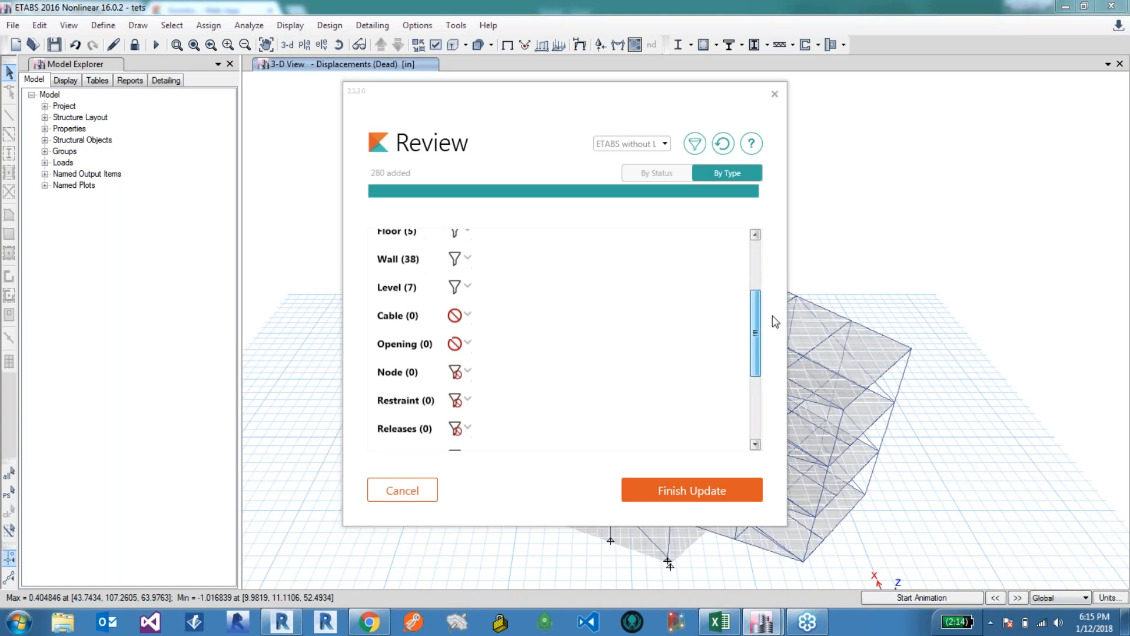
scroll(424, 395, "down", 1)
scroll(438, 377, "down", 1)
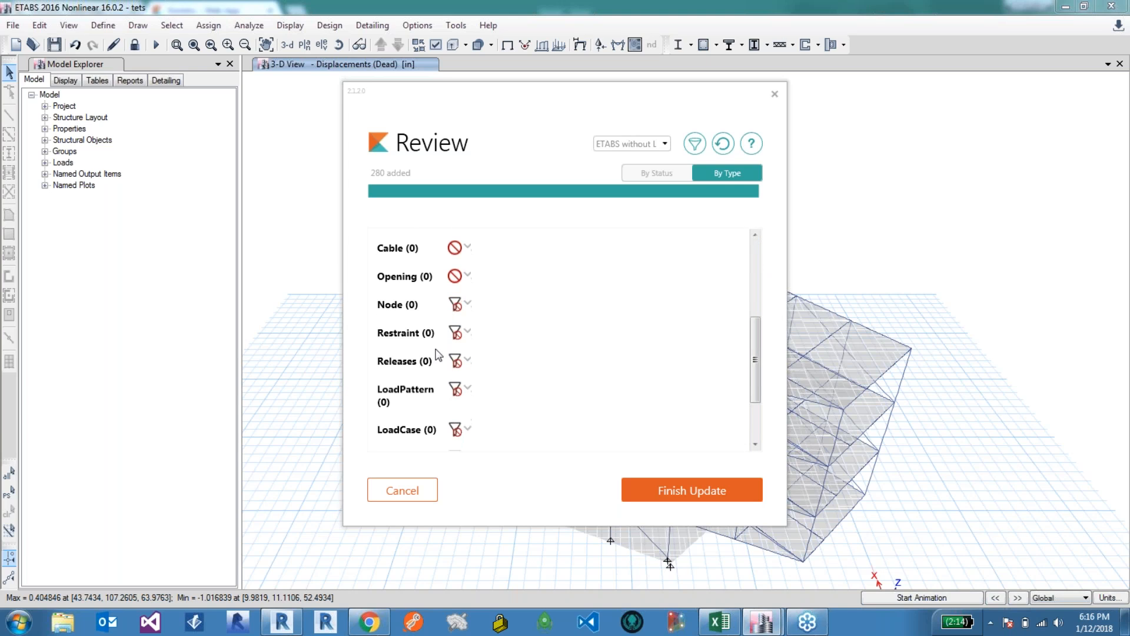
scroll(457, 368, "down", 1)
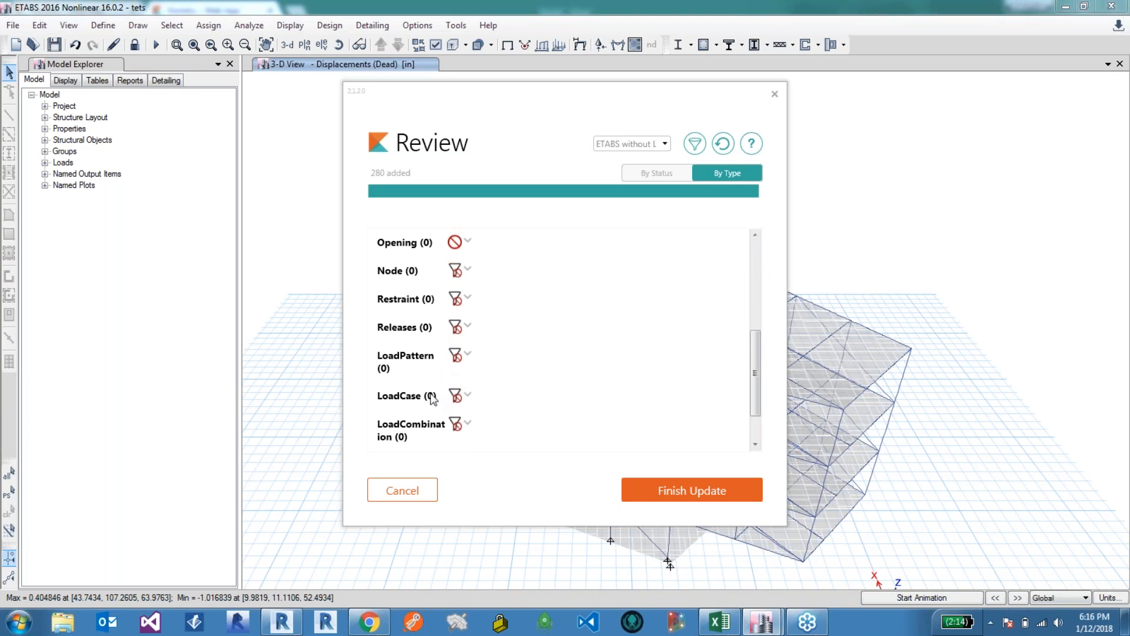
scroll(468, 393, "down", 1)
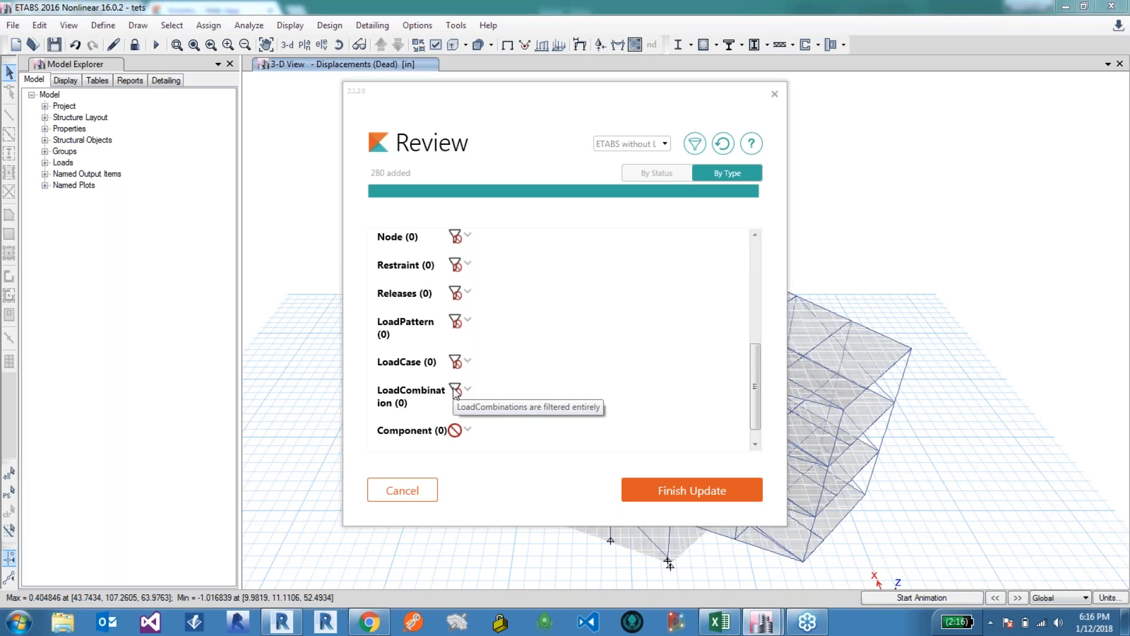
scroll(457, 393, "down", 1)
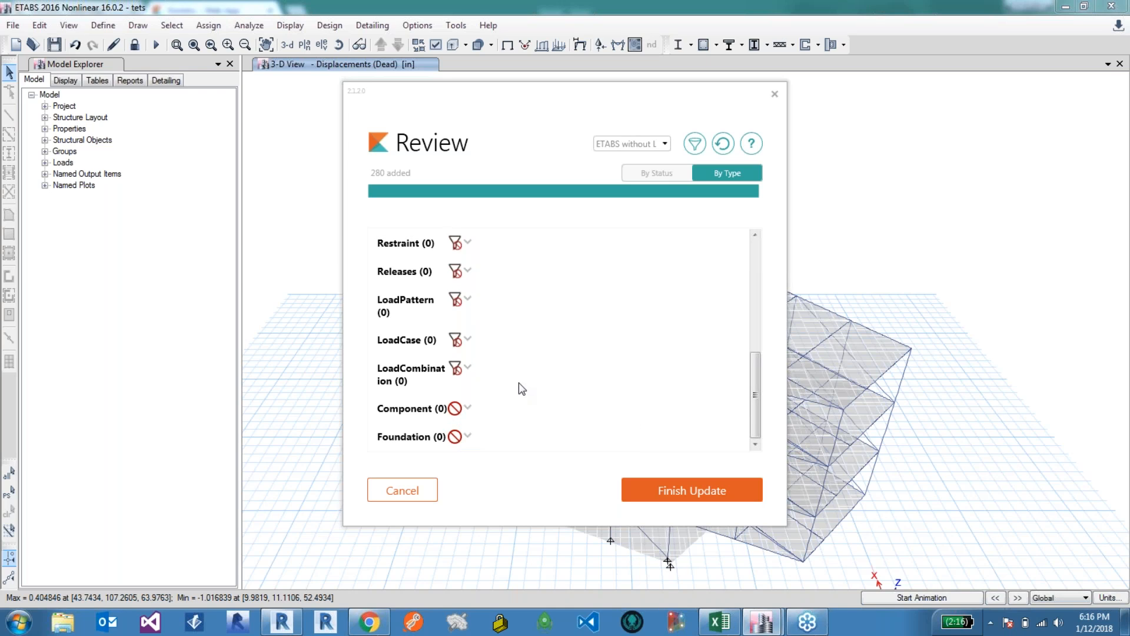
scroll(472, 367, "up", 2)
scroll(472, 364, "up", 2)
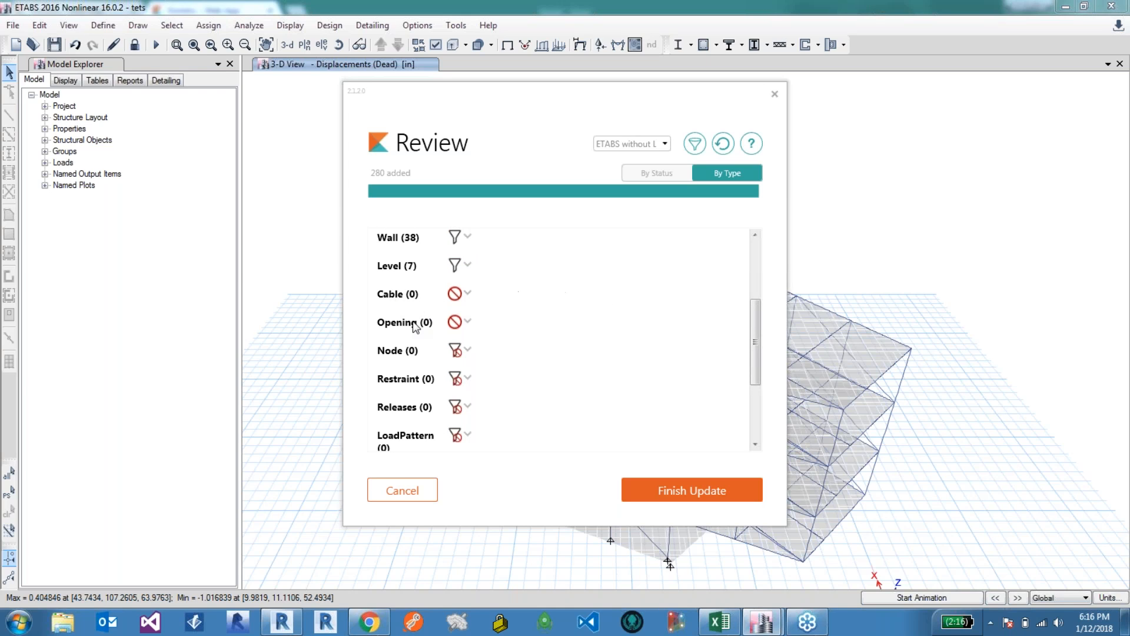
scroll(416, 394, "up", 3)
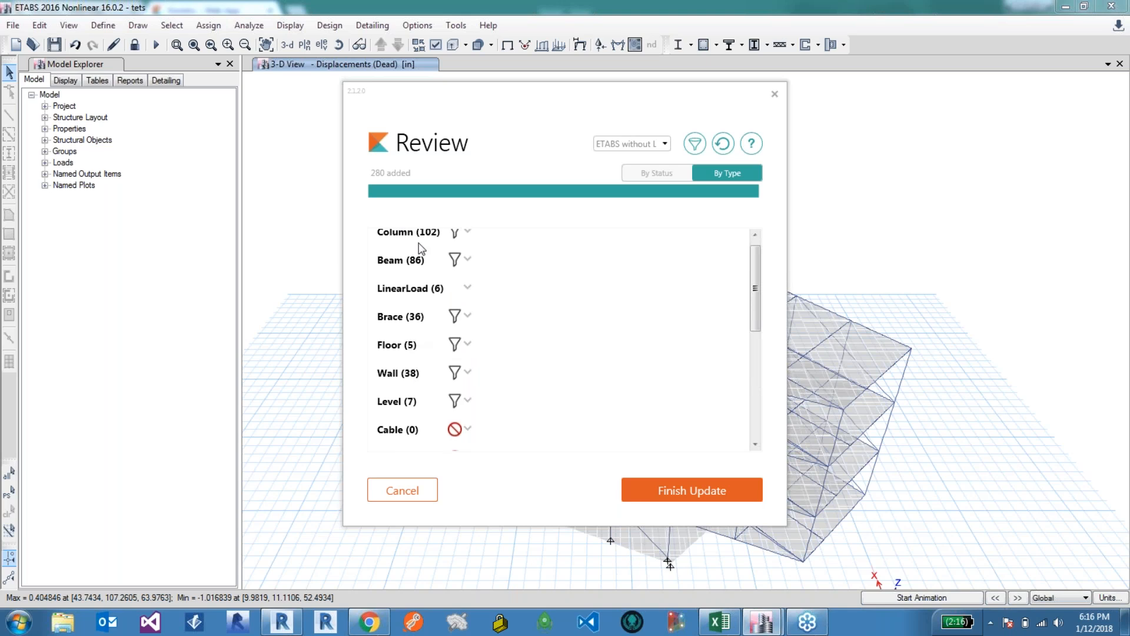
Step: Finish the update, open the uploaded model in the web app, and close the older browser tabs
left_click(673, 495)
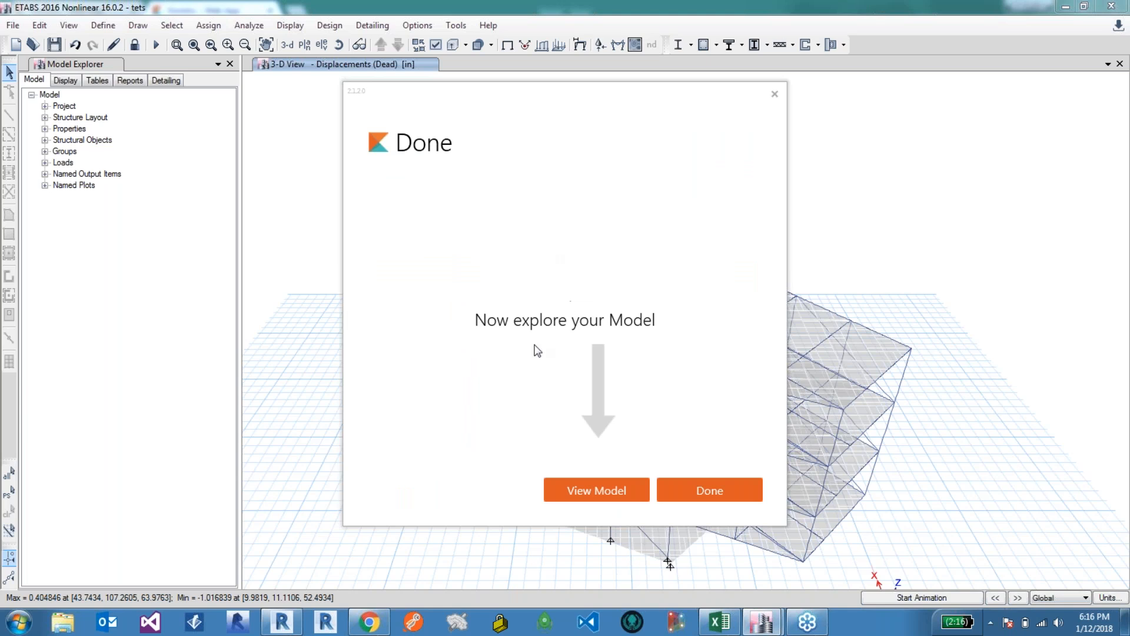
left_click(610, 496)
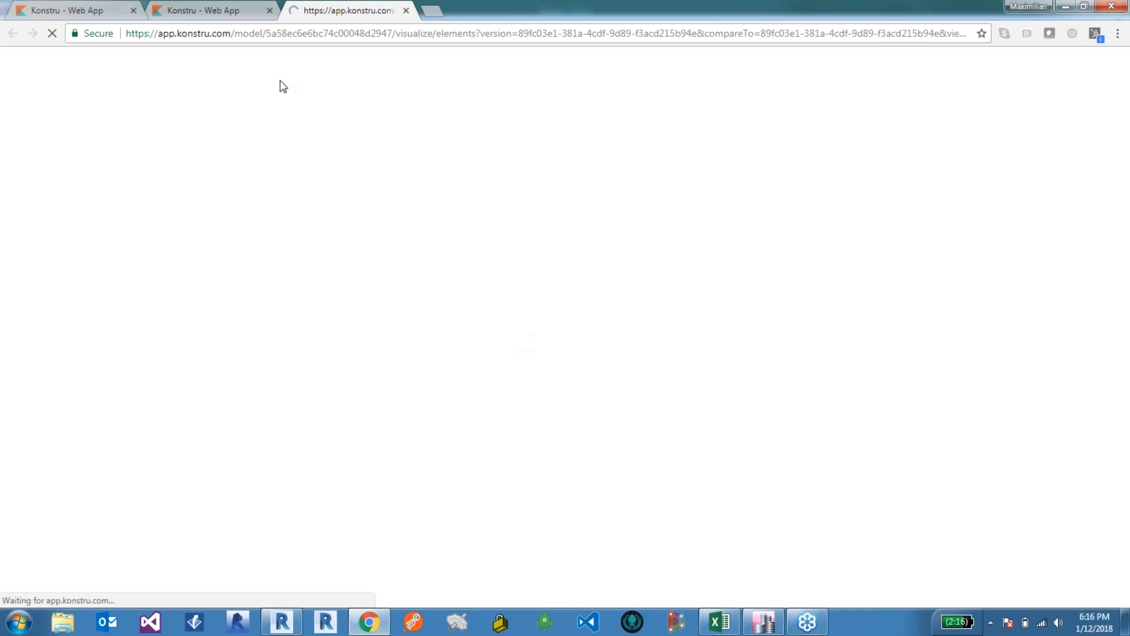
left_click(270, 12)
left_click(133, 10)
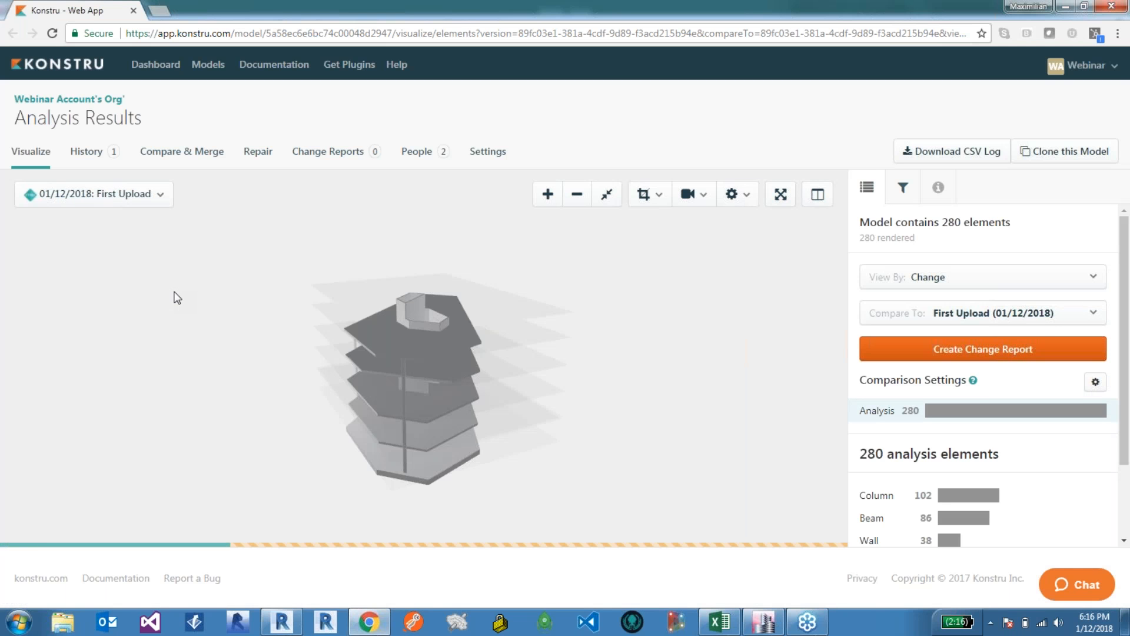
Step: Orbit and zoom around the uploaded model in the 3D viewer
left_click_drag(552, 416, 306, 407)
scroll(333, 387, "up", 5)
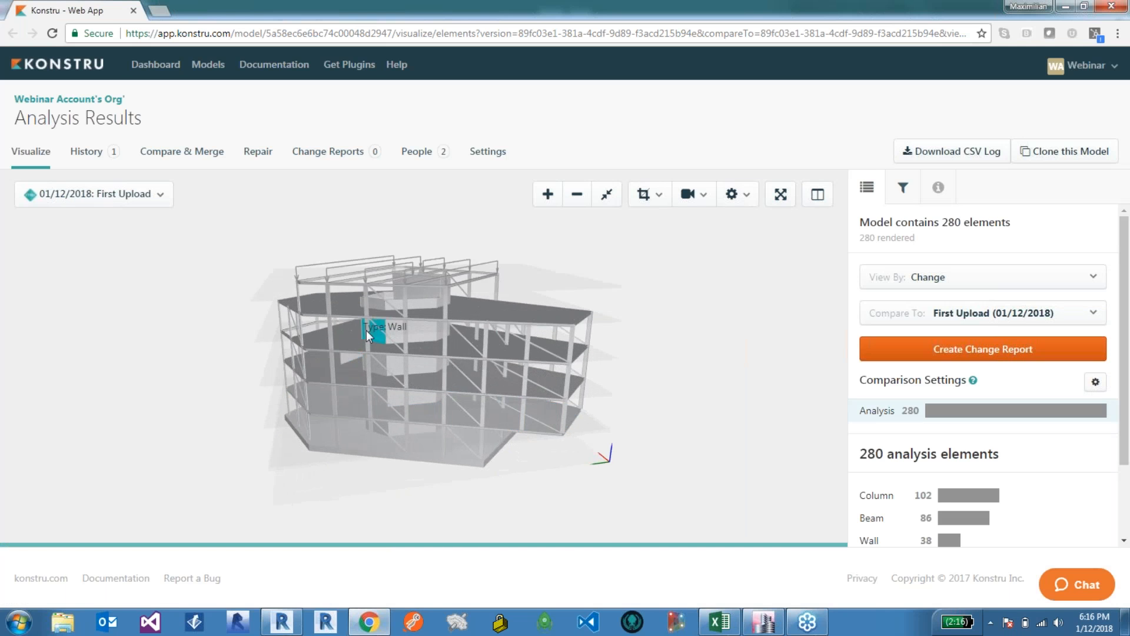
left_click_drag(366, 331, 358, 302)
scroll(397, 269, "up", 4)
right_click_drag(419, 281, 435, 295)
mouse_move(435, 295)
left_mouse_down()
mouse_move(447, 306)
mouse_move(435, 295)
left_mouse_up()
scroll(430, 283, "up", 4)
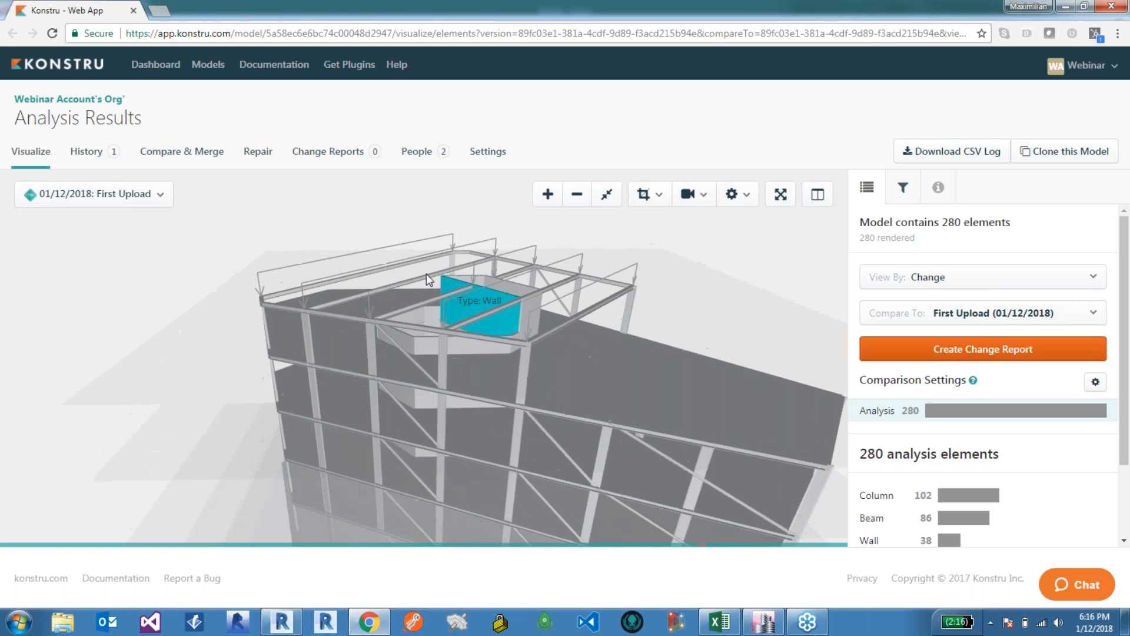
left_click_drag(370, 276, 394, 323)
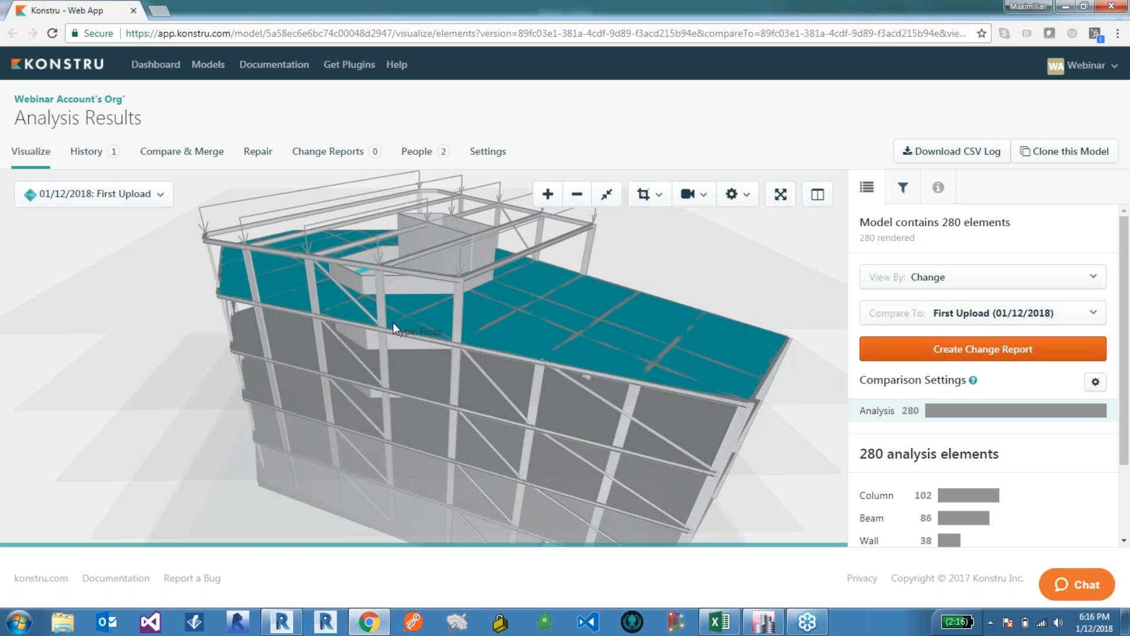
left_click_drag(394, 345, 378, 314)
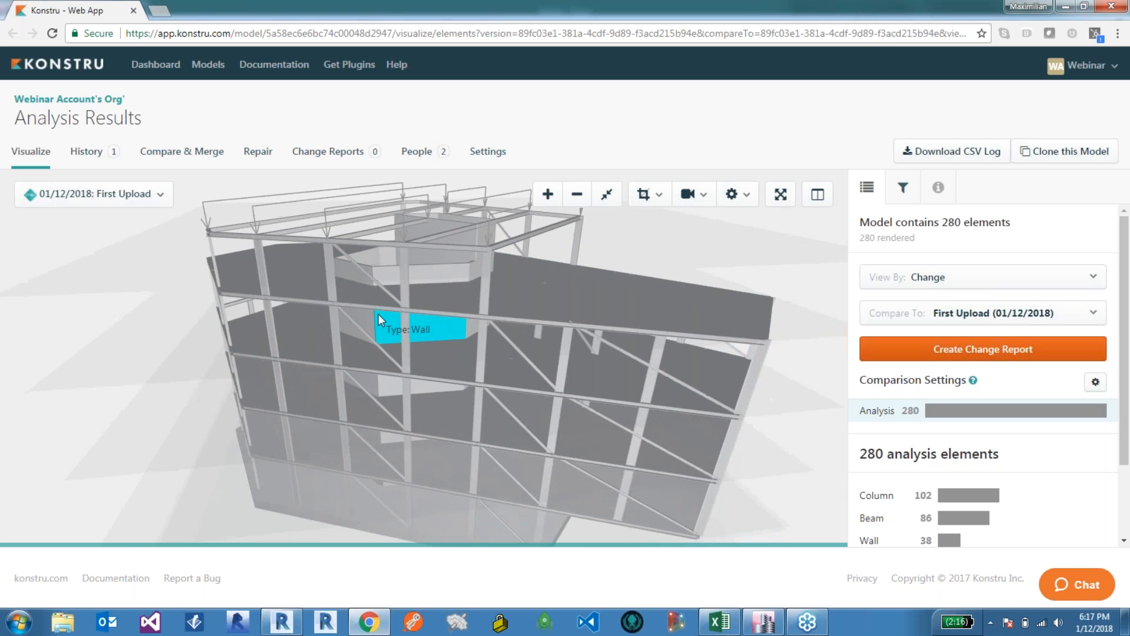
Step: Select a beam near the top floor and scroll through its element details and analysis forces
left_click(377, 308)
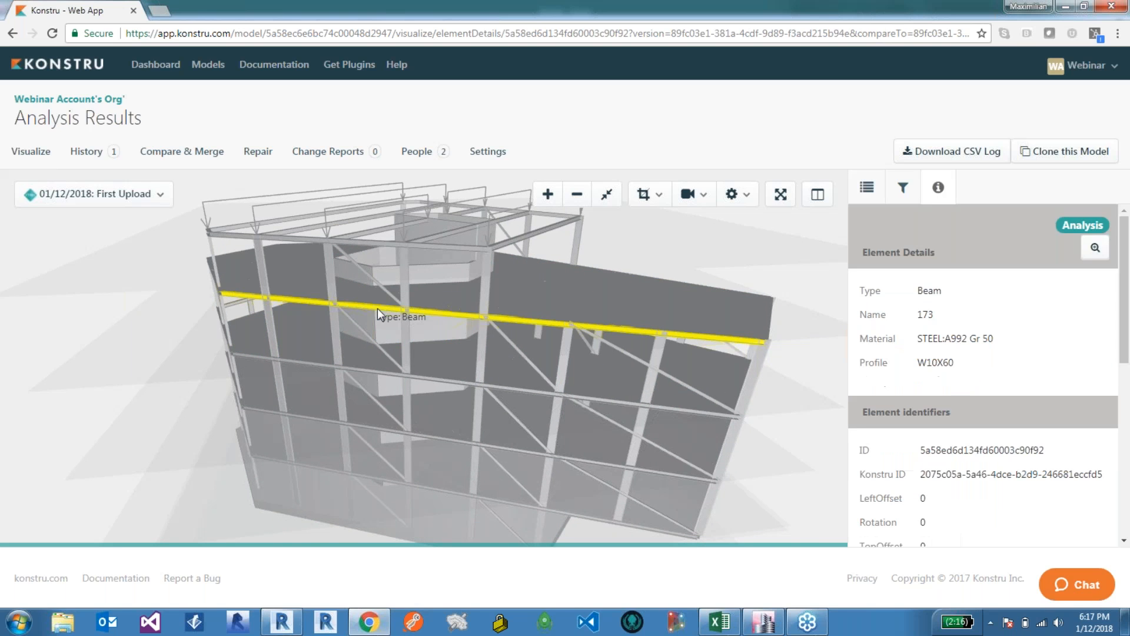
scroll(956, 330, "down", 4)
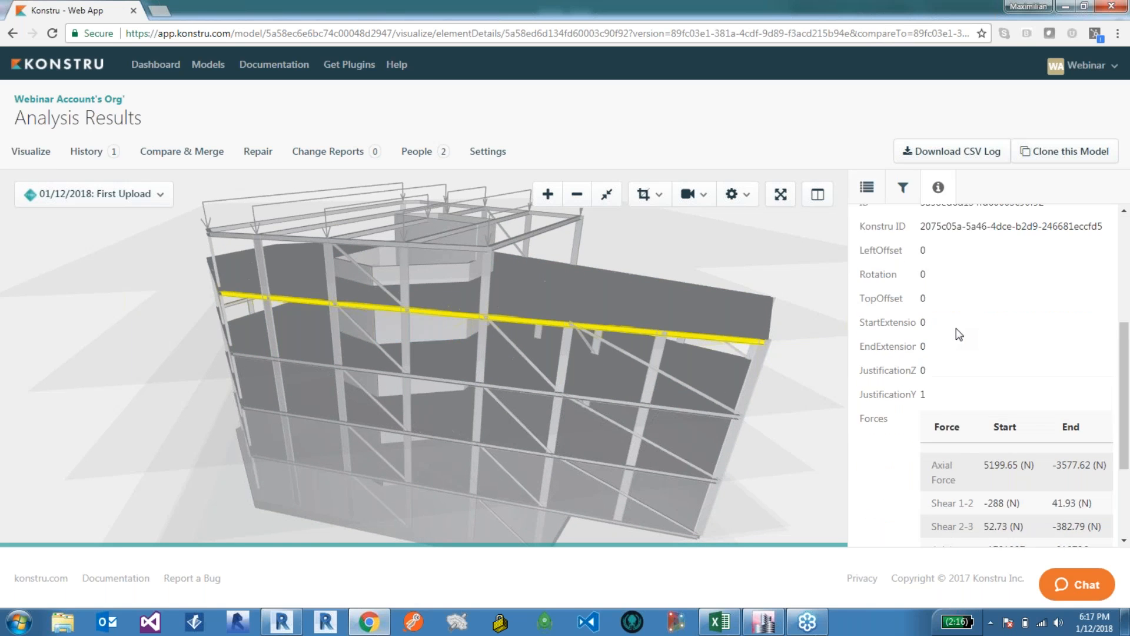
scroll(956, 327, "up", 3)
scroll(971, 306, "down", 3)
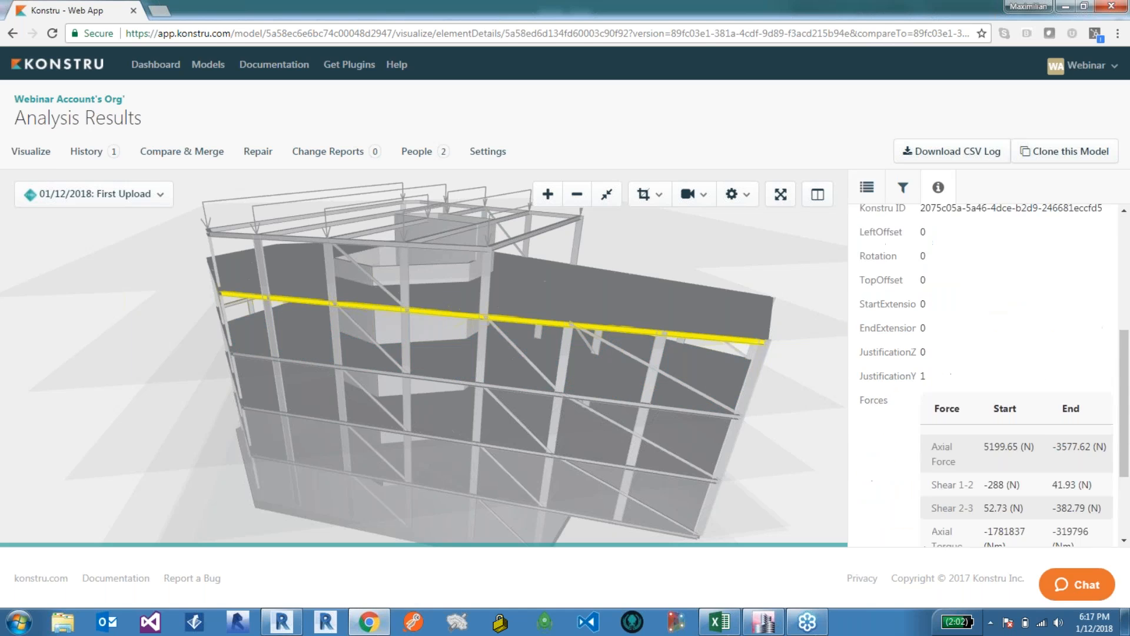
scroll(880, 312, "down", 2)
scroll(883, 412, "up", 4)
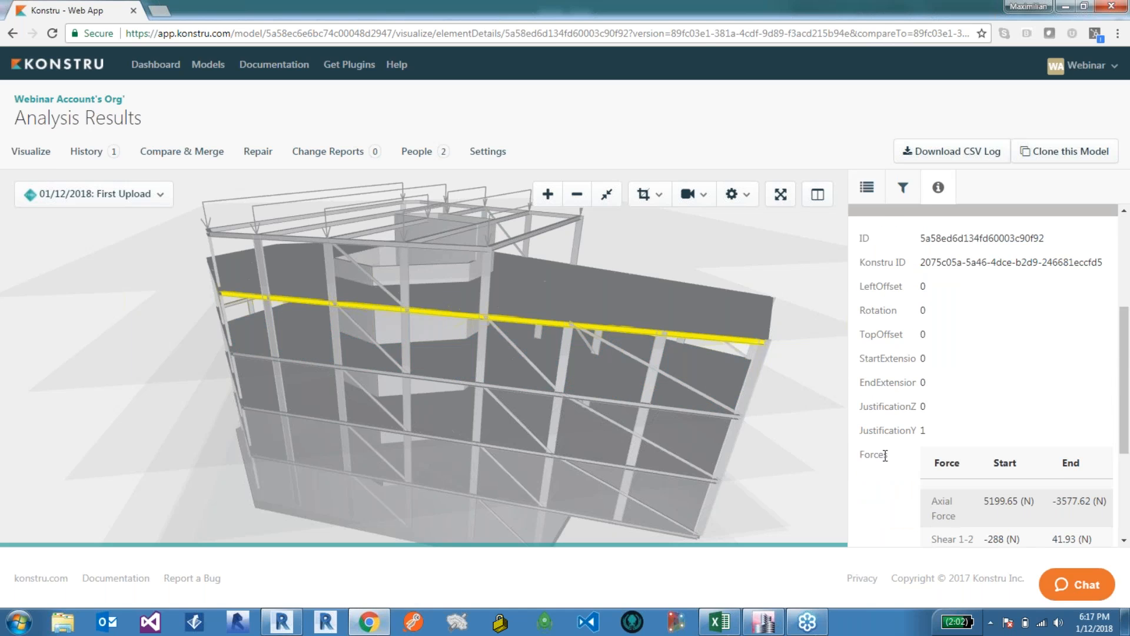
scroll(885, 455, "down", 2)
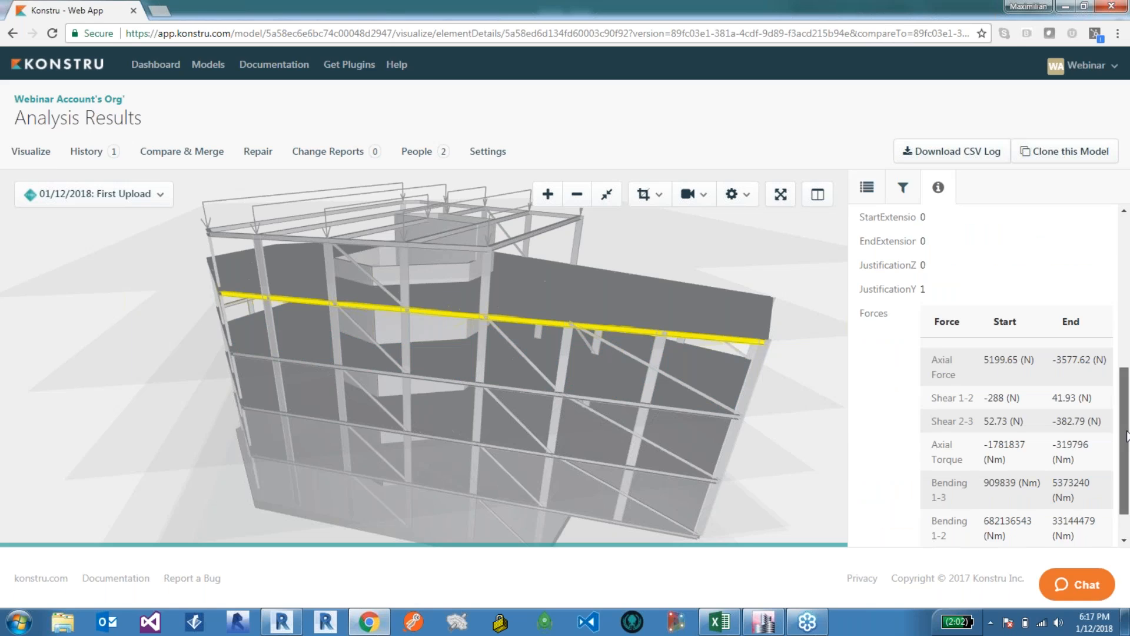
scroll(1127, 436, "down", 1)
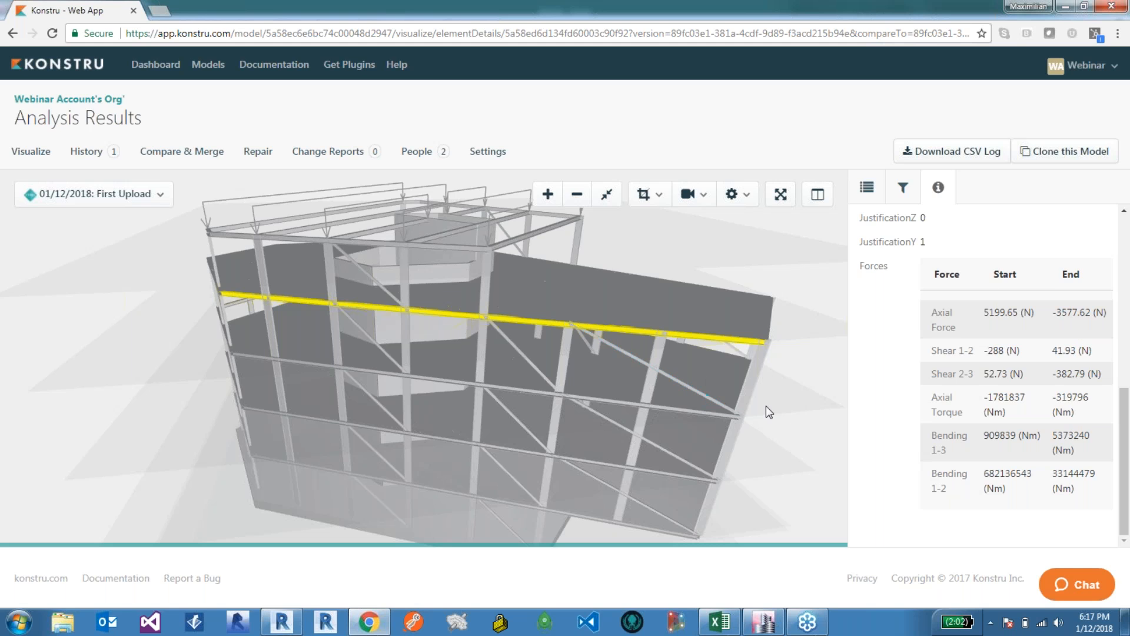
left_click_drag(765, 405, 800, 337)
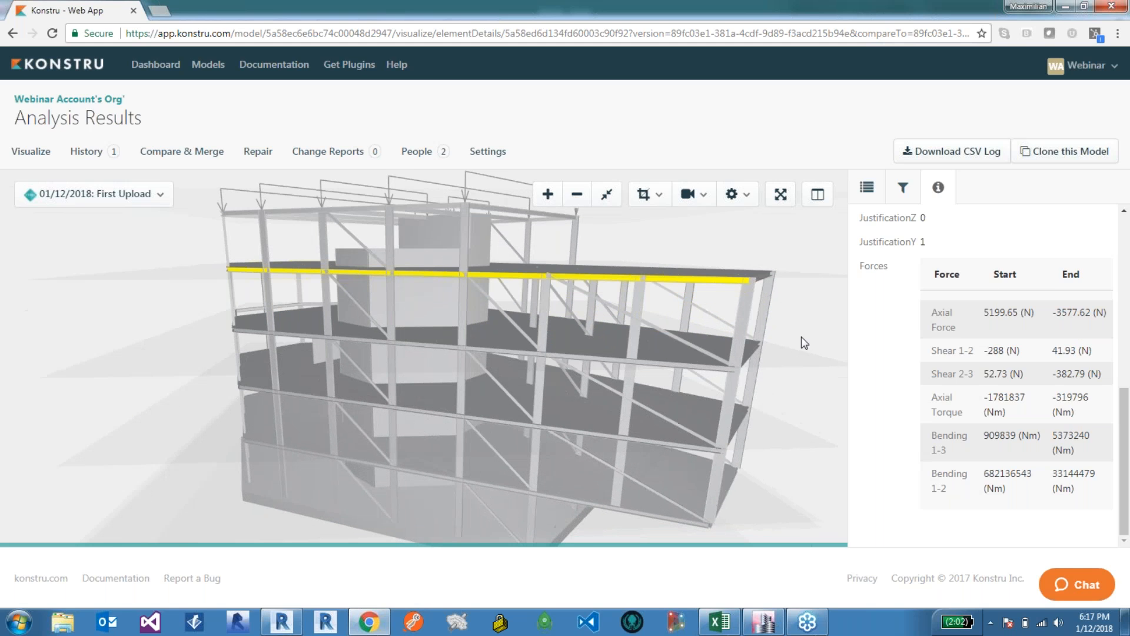
left_click_drag(800, 336, 802, 342)
left_click(802, 342)
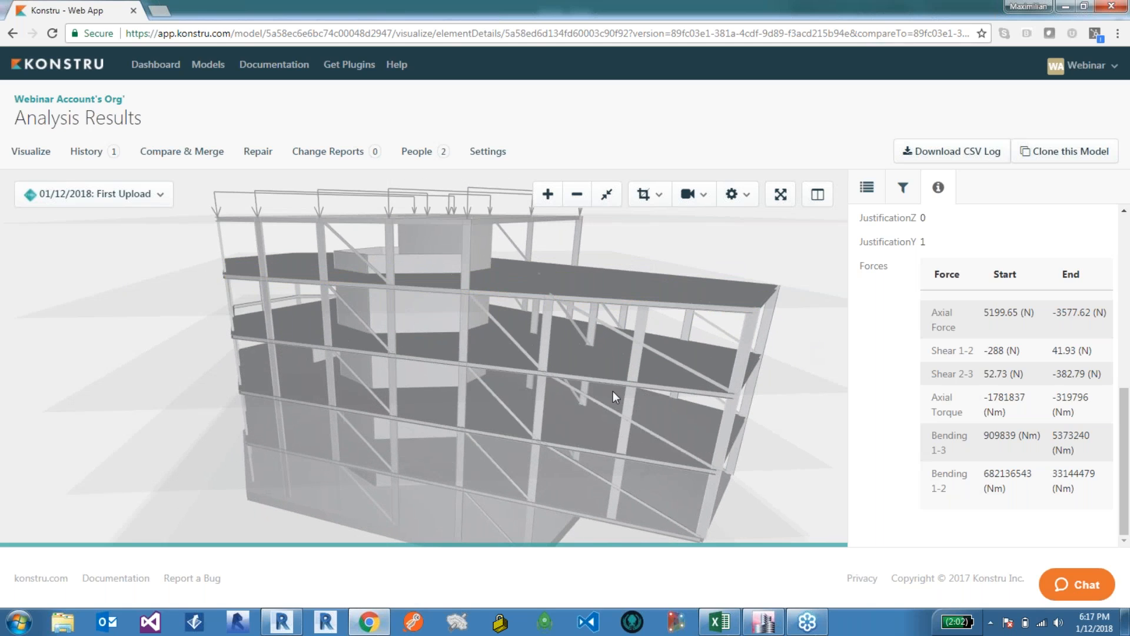
Step: Switch to Revit and launch the Konstru plugin
left_click(275, 625)
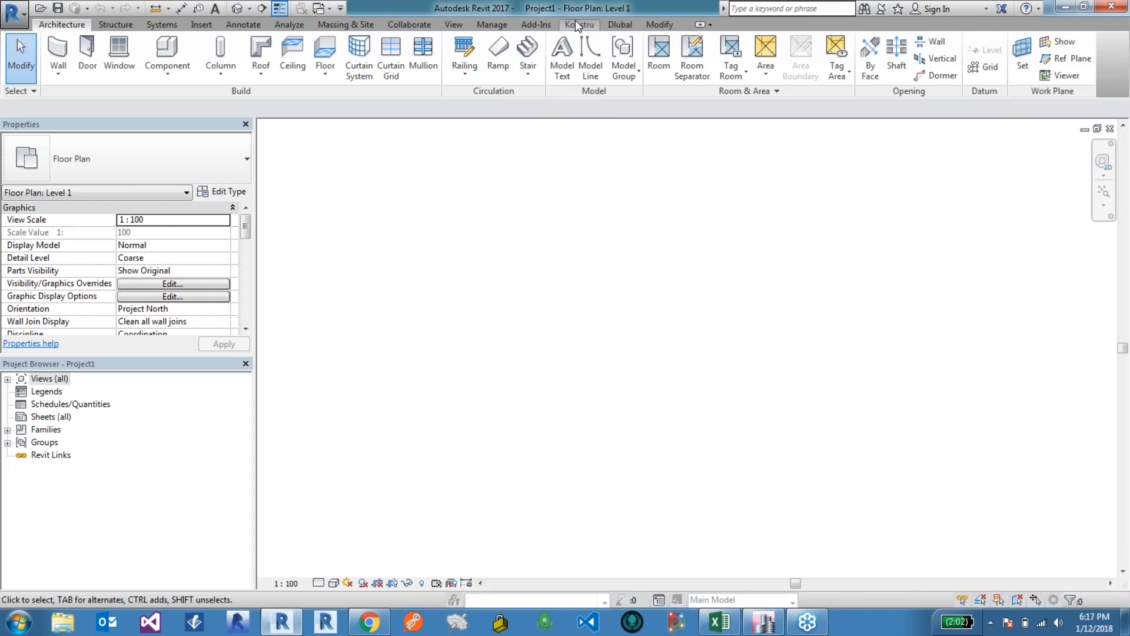
left_click(579, 24)
left_click(23, 59)
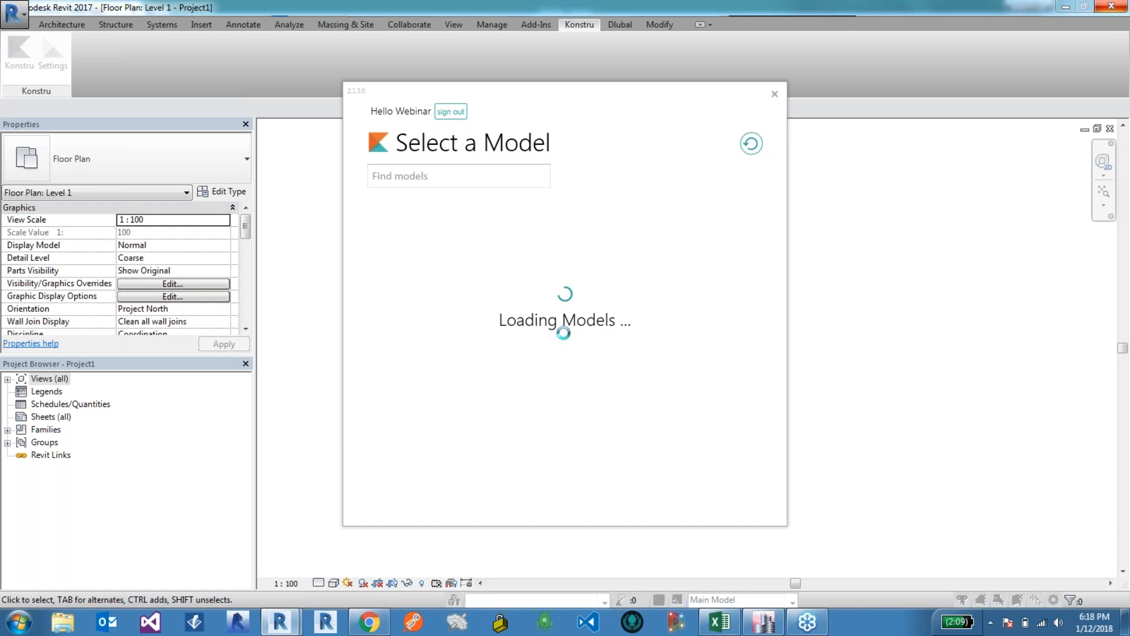
left_click(369, 622)
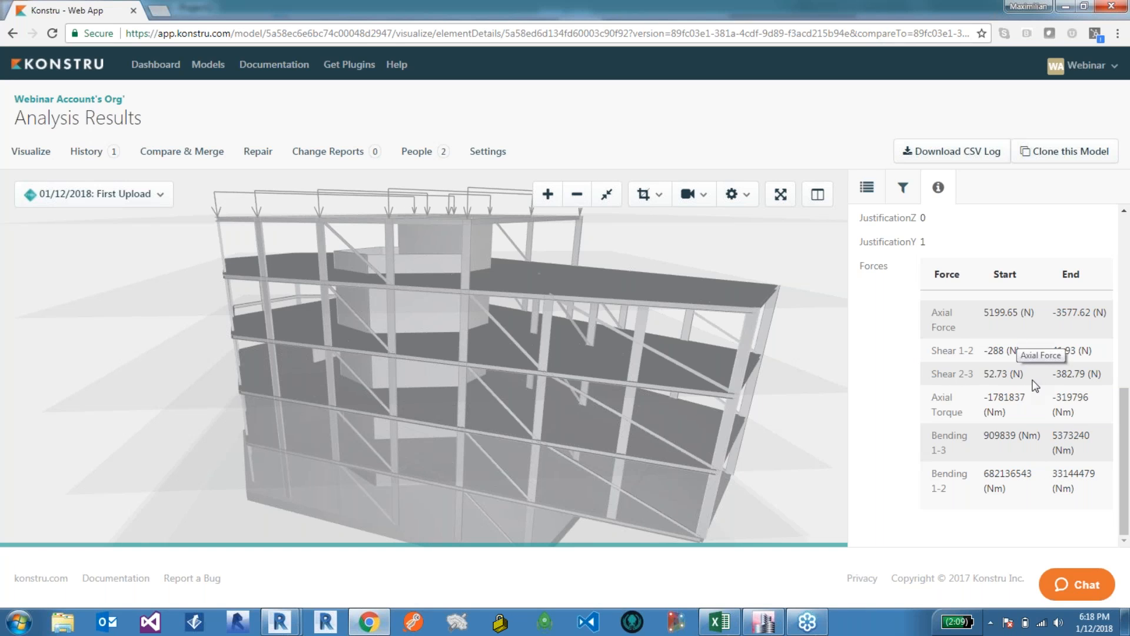
scroll(953, 331, "up", 1)
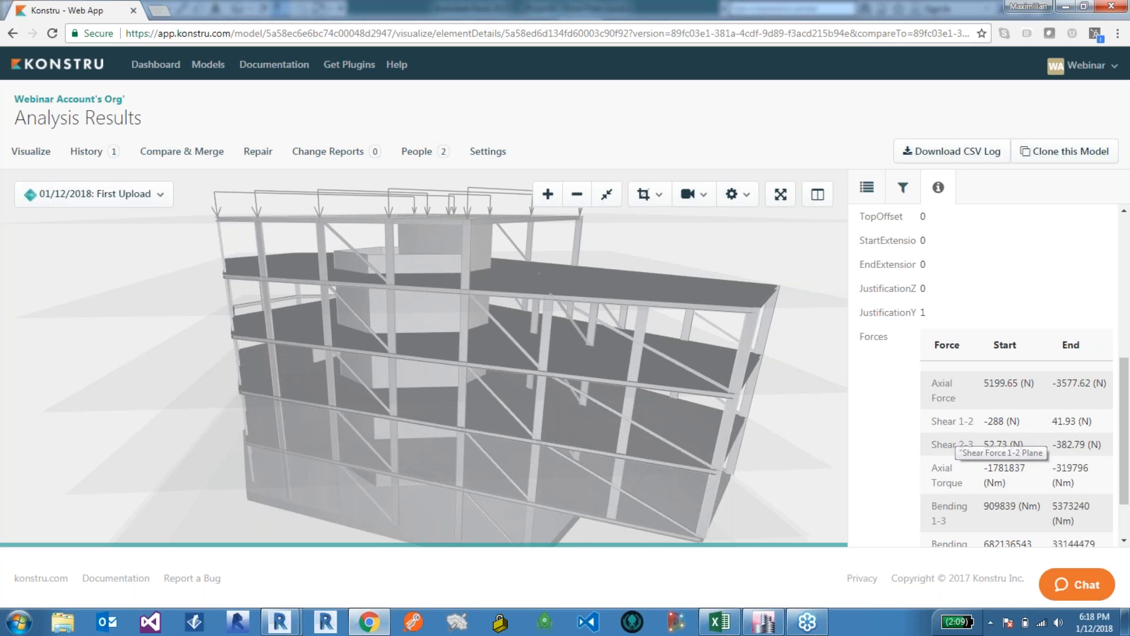
mouse_move(280, 623)
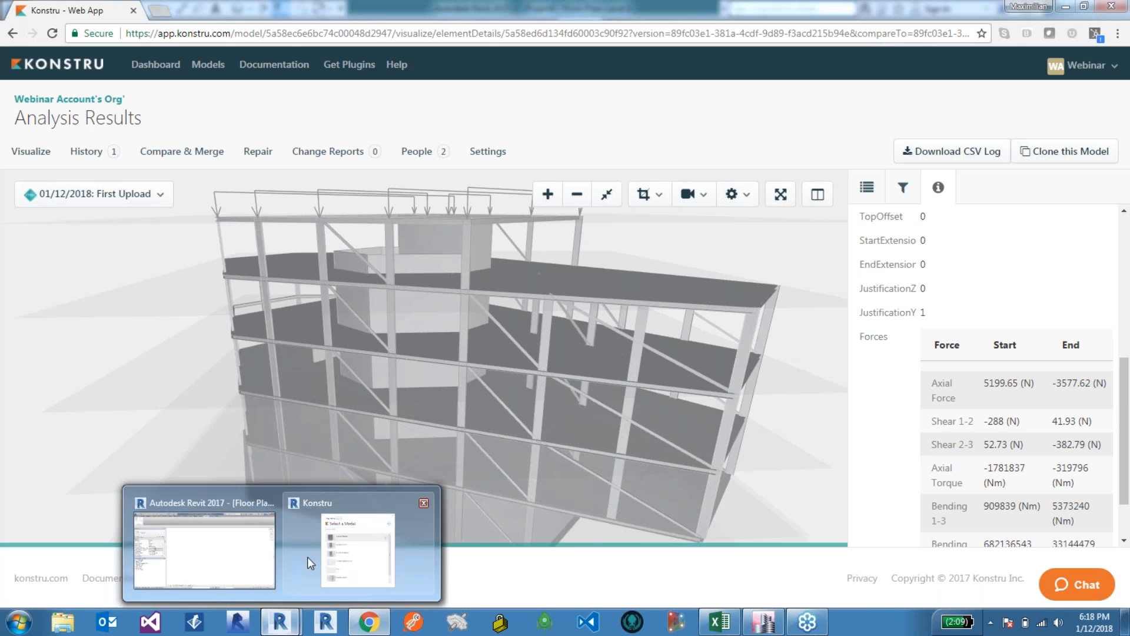
Step: Return to Revit, pick the Analysis Results model and choose Download to Revit
left_click(257, 561)
left_click(353, 544)
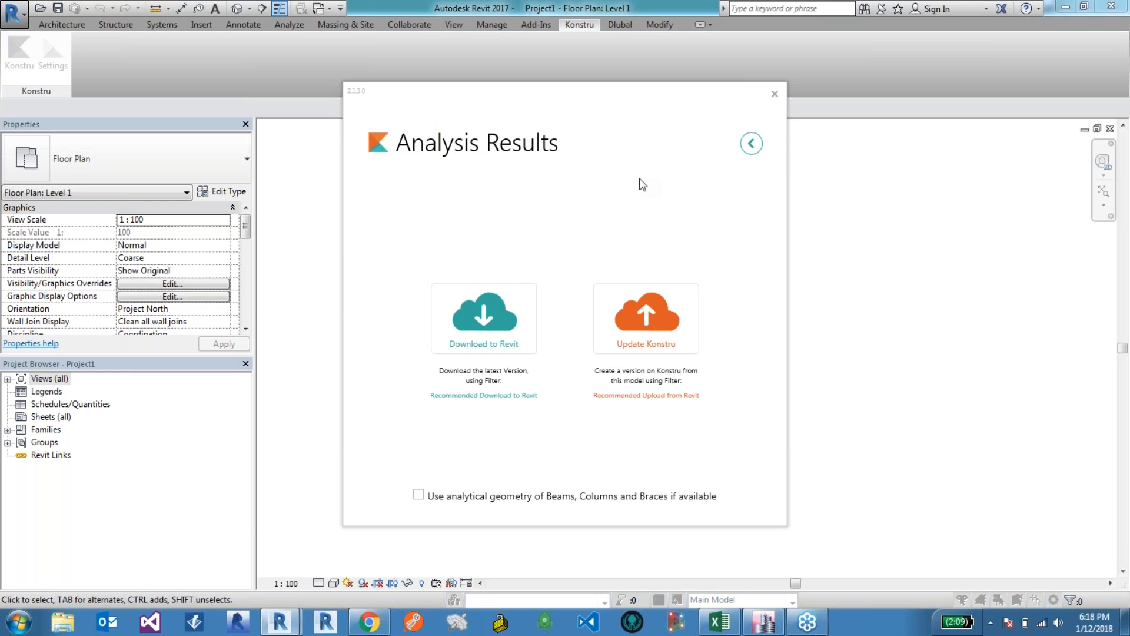
left_click(500, 301)
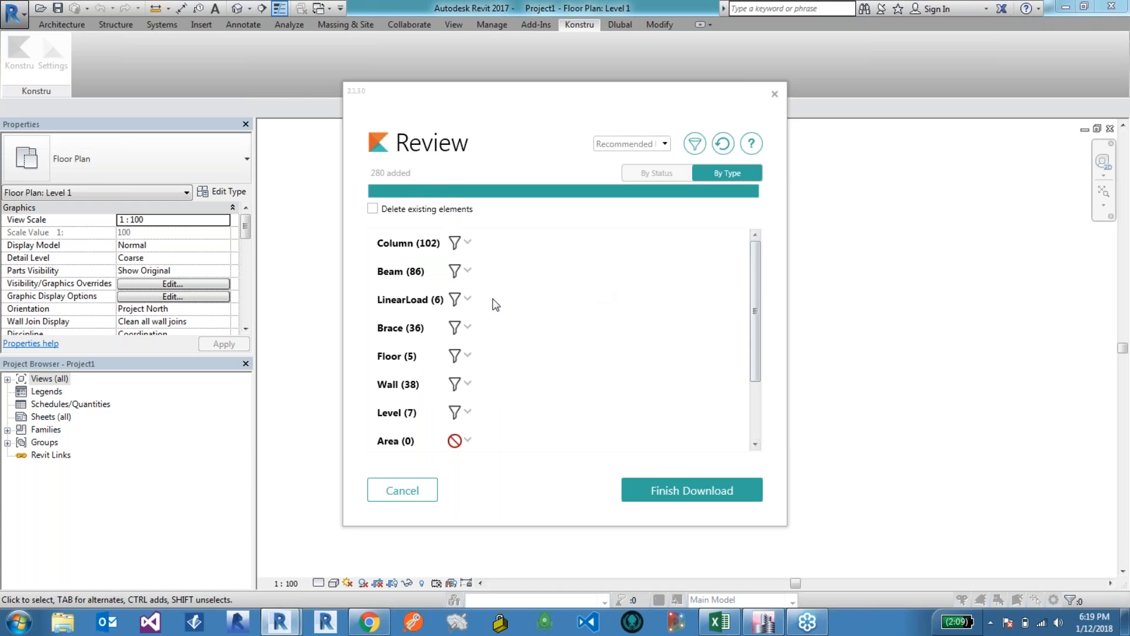
Step: Expand and collapse the LinearLoad entries in the download review, then finish the download
left_click(465, 299)
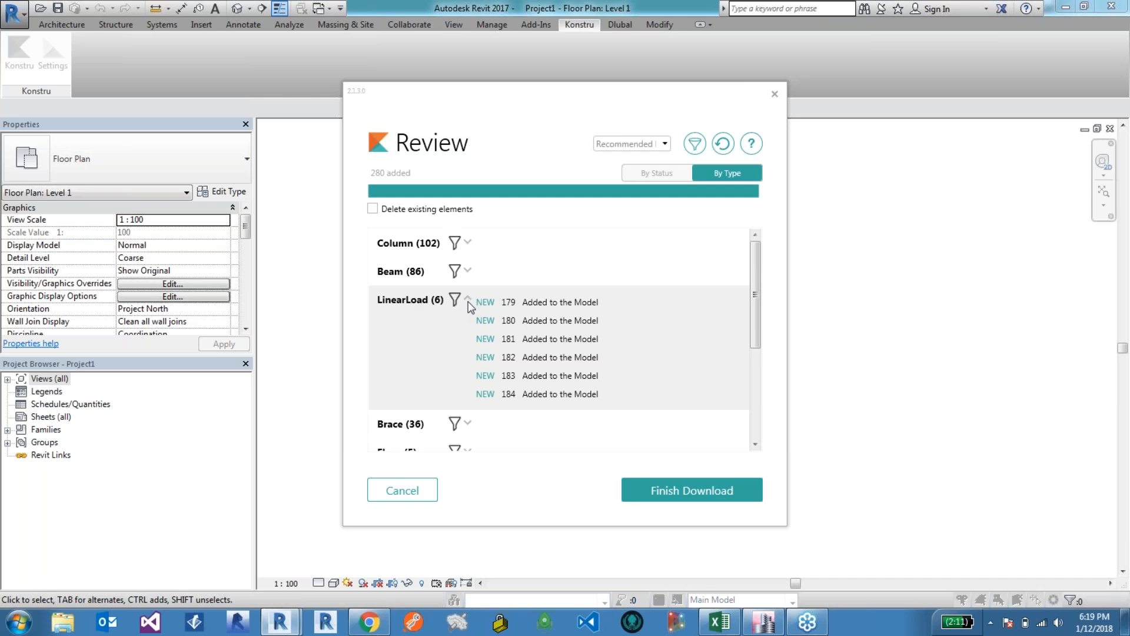
left_click(468, 300)
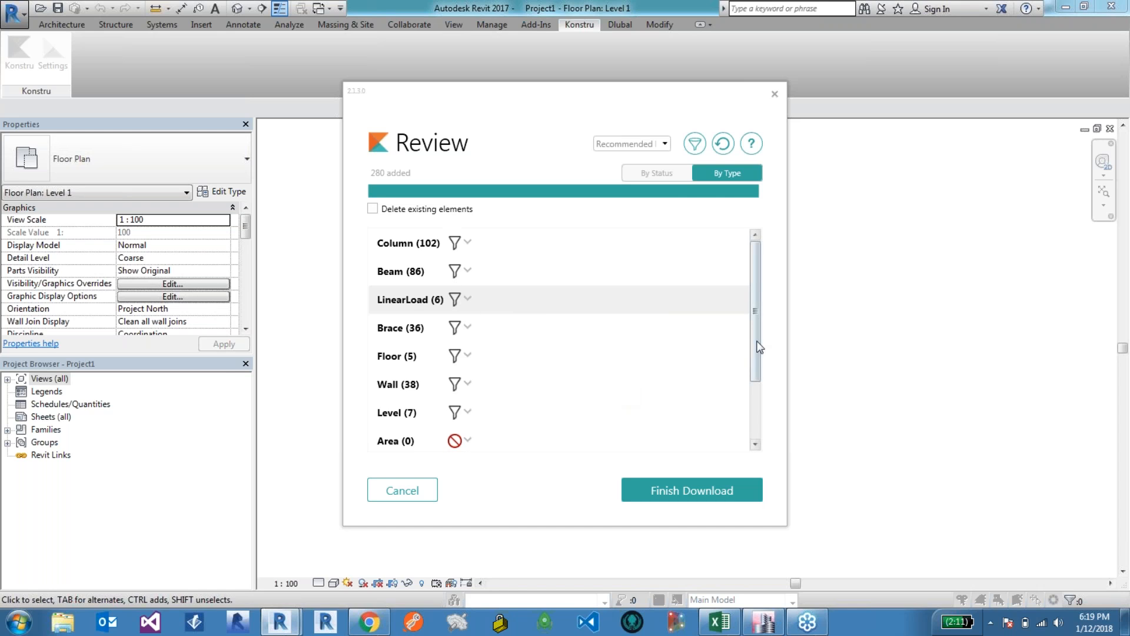
left_click(698, 491)
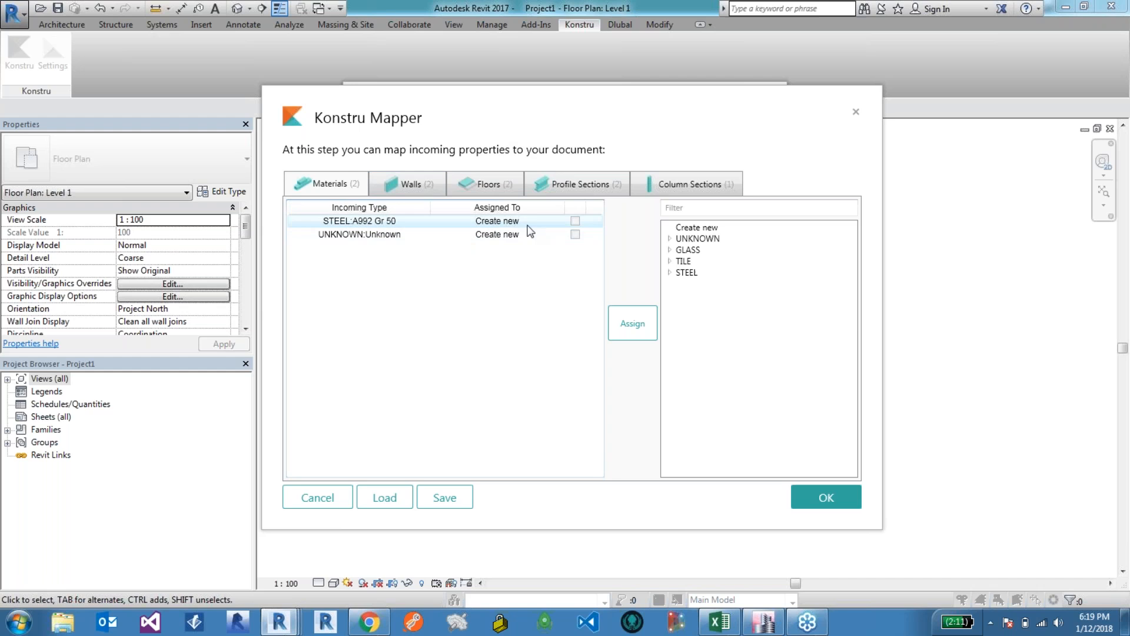
Step: Browse the Materials, Walls and Profile Sections mappings in the Konstru Mapper
left_click(498, 225)
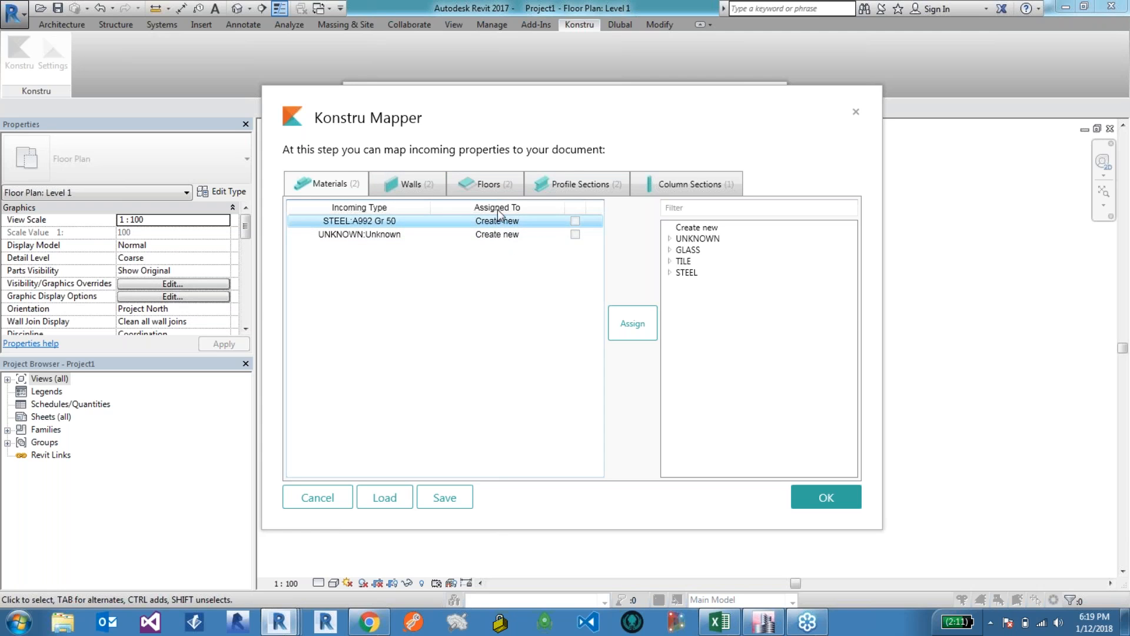
left_click(670, 261)
left_click(671, 284)
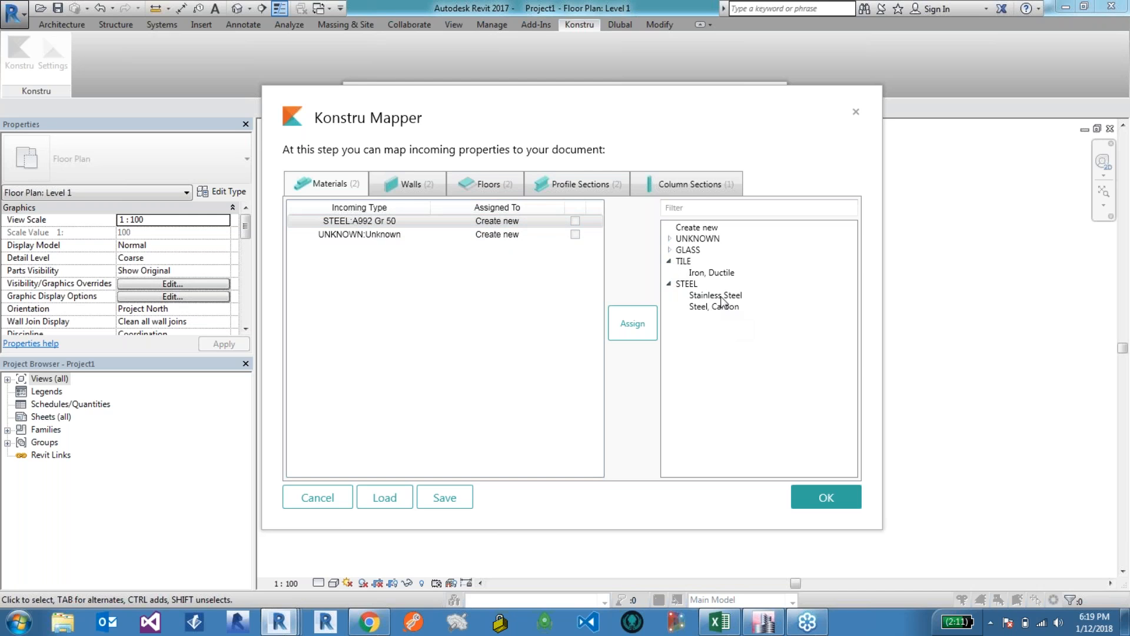
left_click(398, 235)
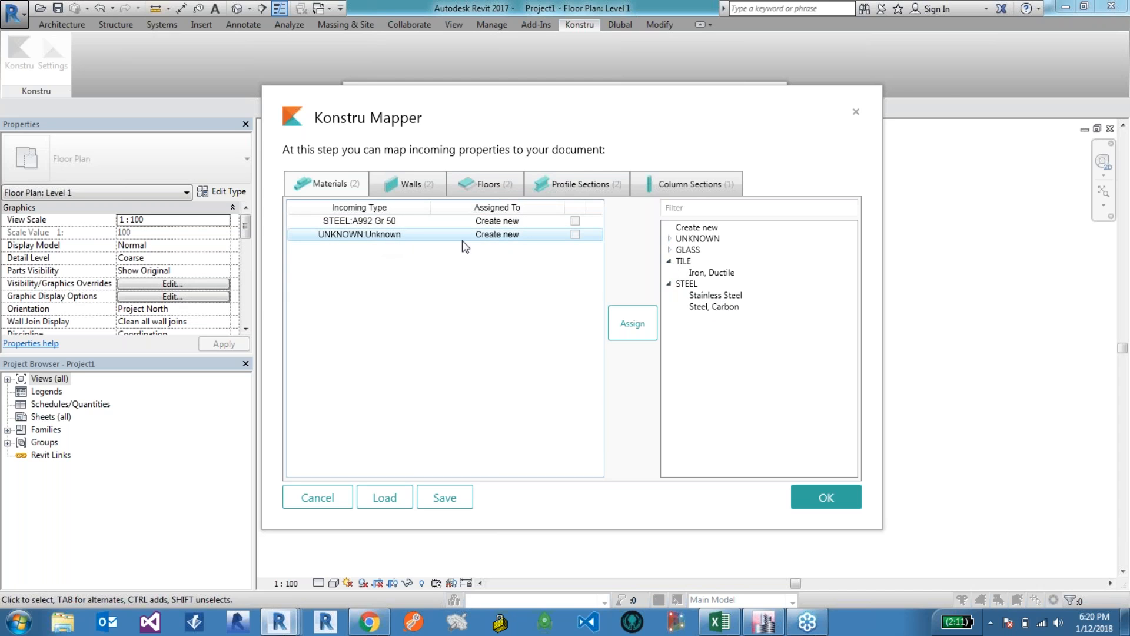
left_click(412, 185)
left_click(425, 222)
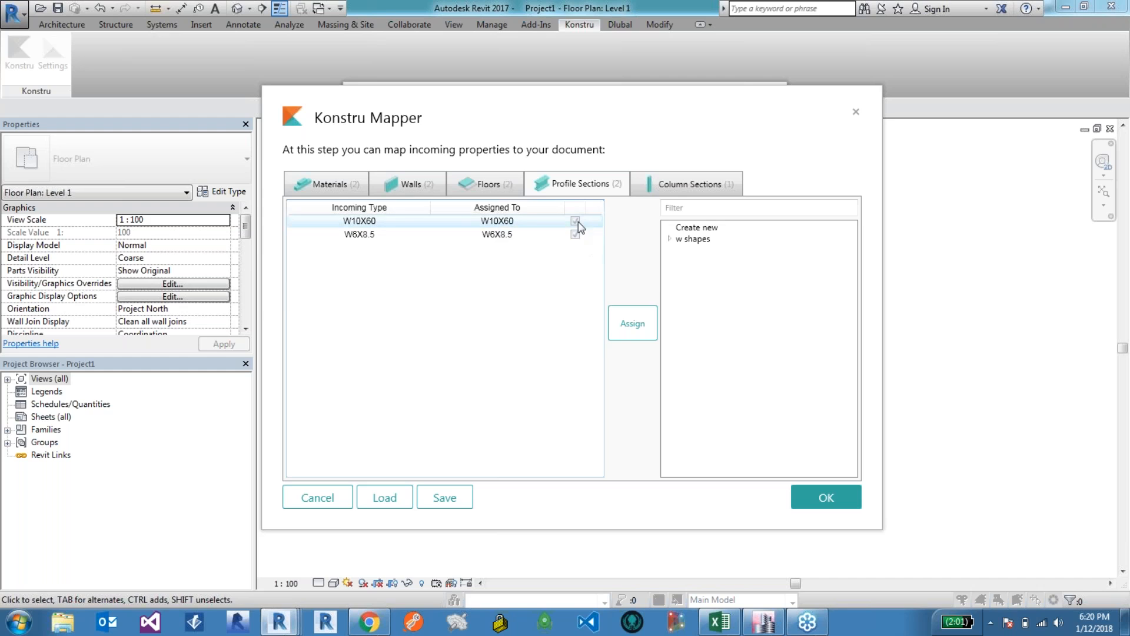
Step: Check the W10X60 profile assignment, accept the mapper and close the completed download
left_click(497, 222)
left_click(669, 239)
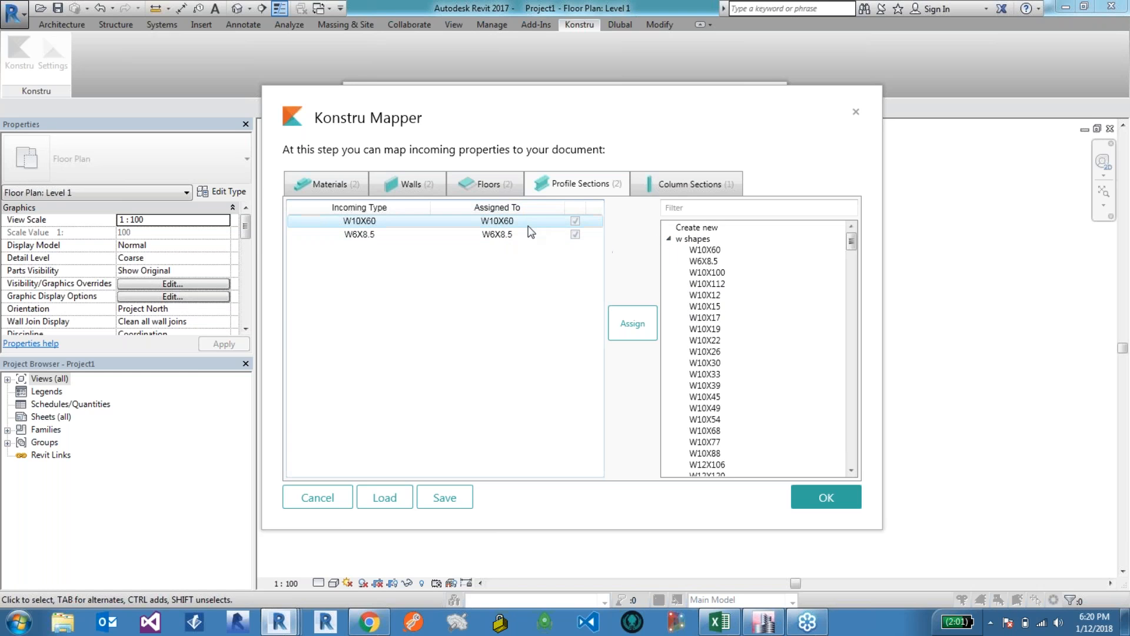
left_click(671, 239)
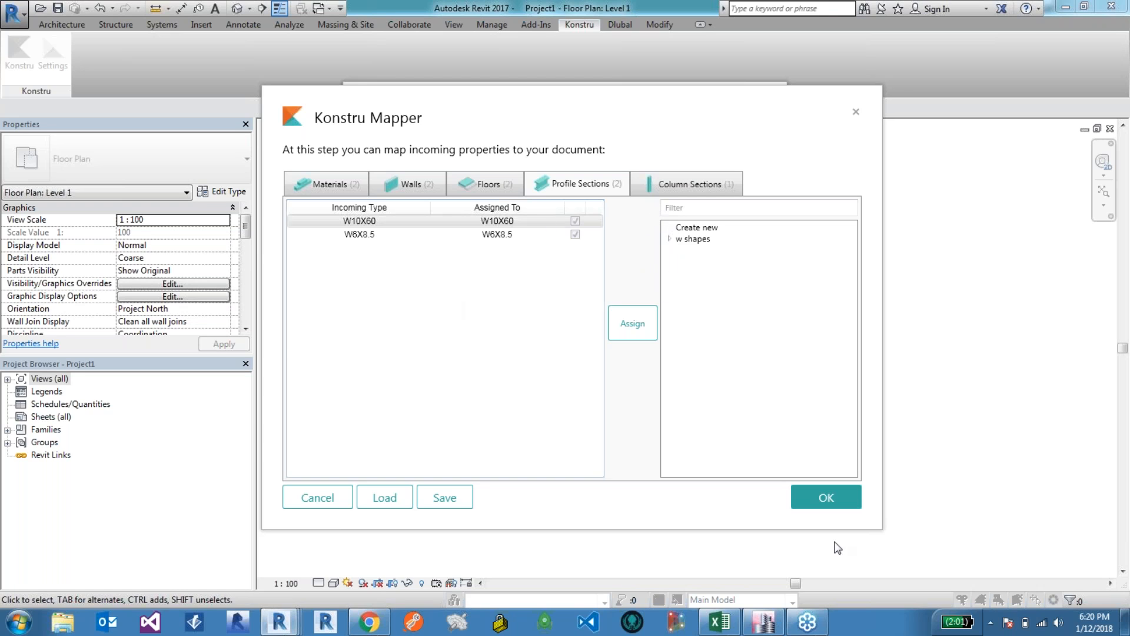
left_click(830, 505)
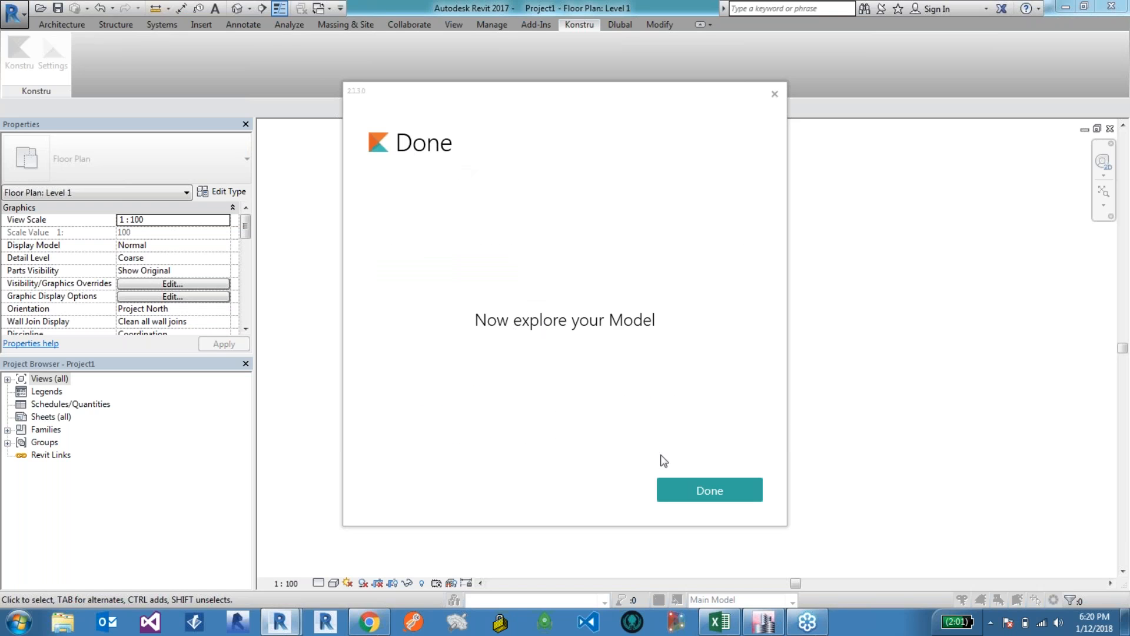
left_click(676, 480)
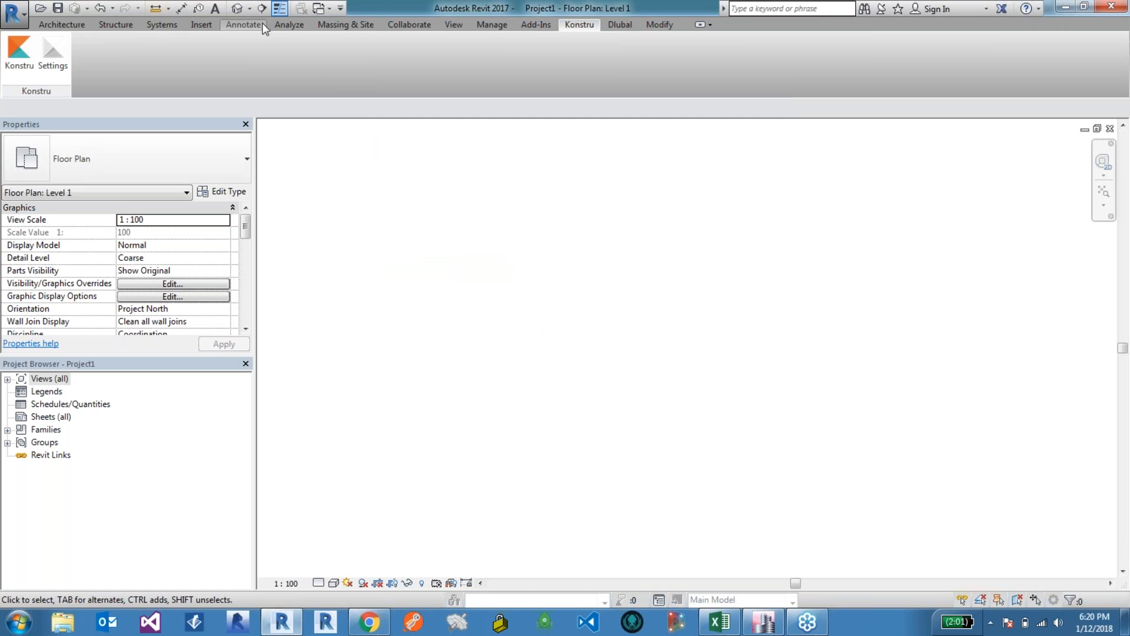
Step: Open the 3D view, select a top-floor beam and scroll through its imported force properties
left_click(239, 8)
mouse_move(586, 253)
middle_mouse_down("shift")
mouse_move(601, 218)
mouse_move(1054, 189)
mouse_move(1110, 197)
mouse_move(532, 297)
middle_mouse_up("shift")
scroll(531, 297, "up", 4)
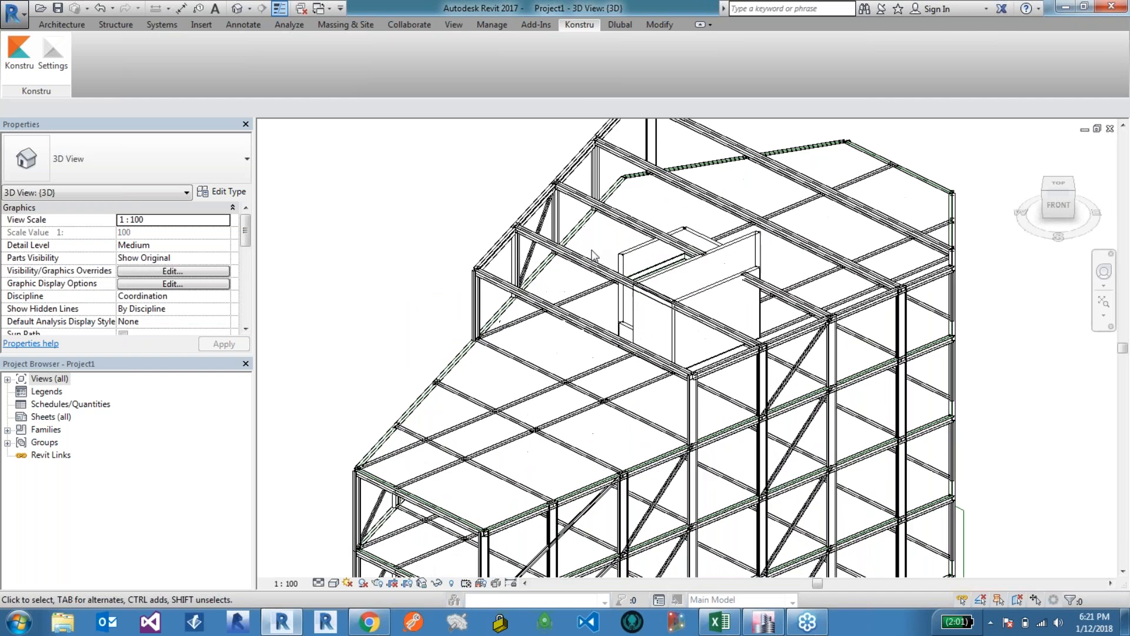
left_click(531, 299)
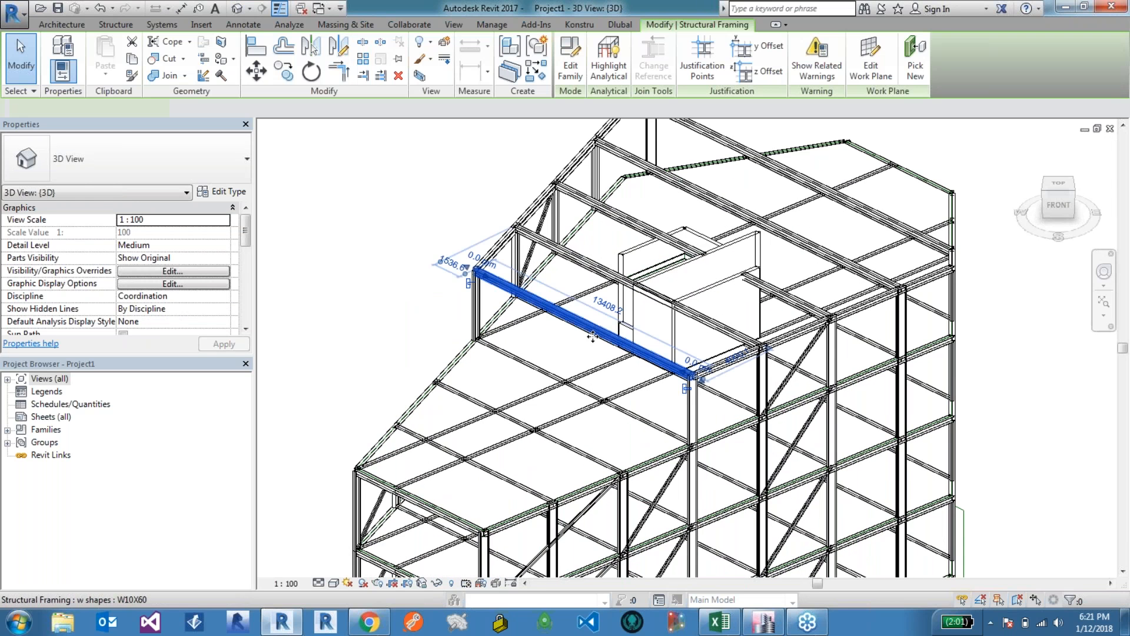
left_click_drag(248, 227, 250, 297)
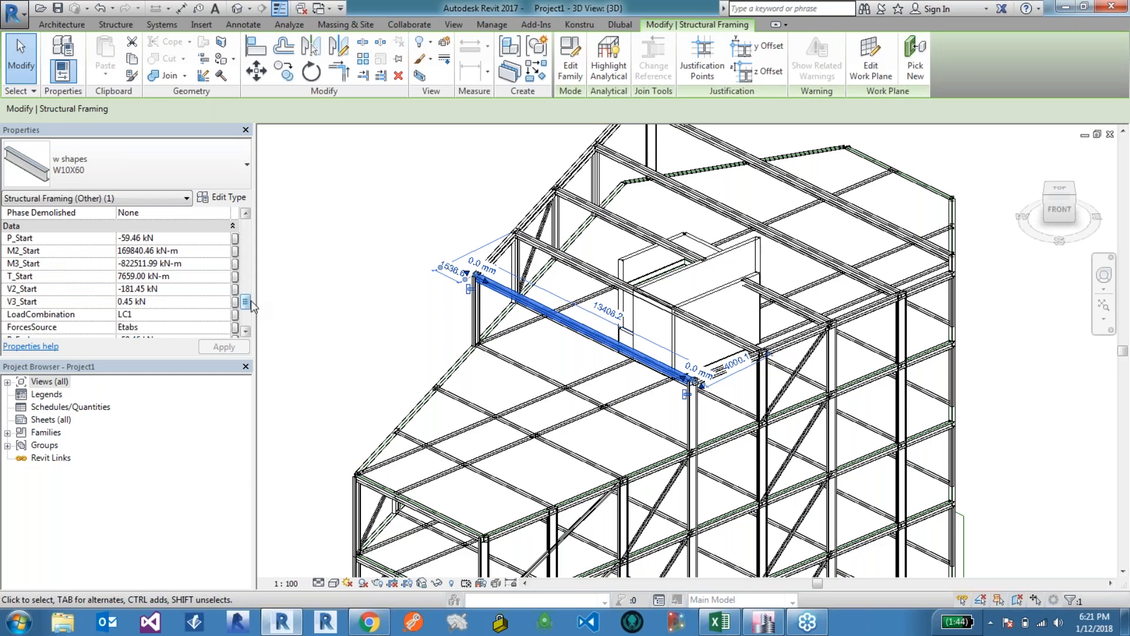
left_click_drag(248, 301, 247, 306)
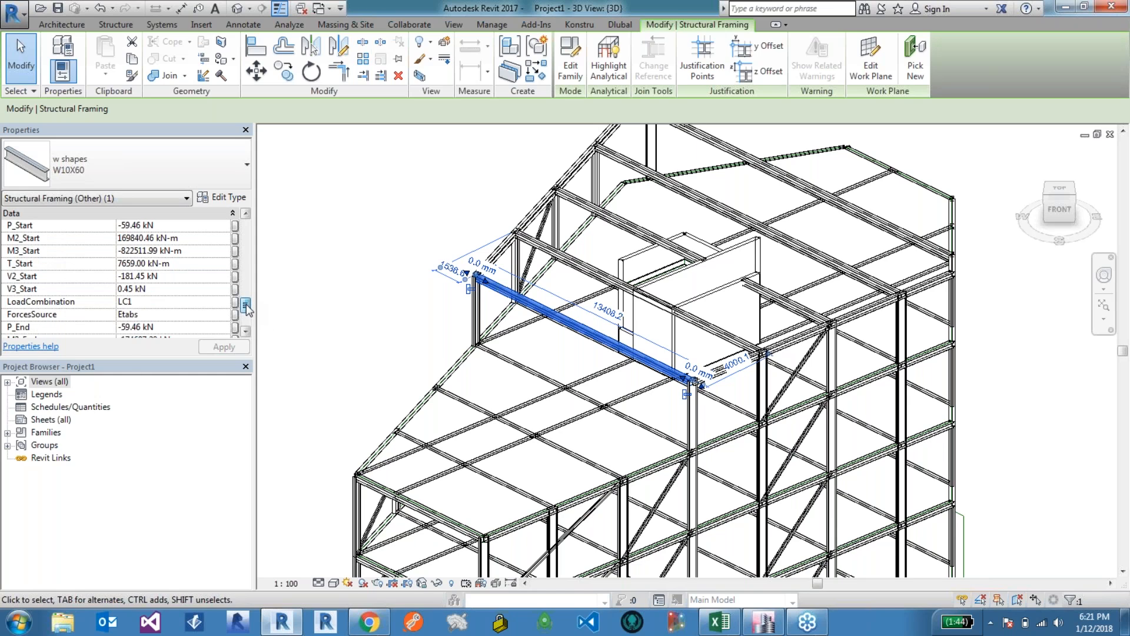
scroll(248, 310, "down", 1)
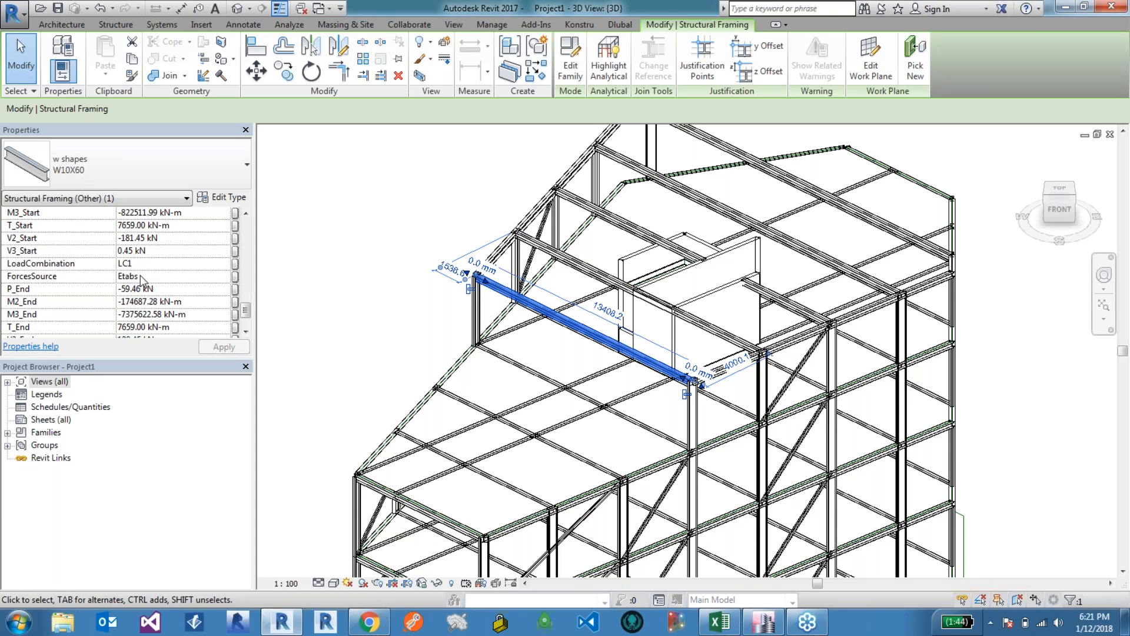
Step: Scroll to the end of the selected beam's force properties, then deselect the beam
left_click(246, 331)
left_click(247, 333)
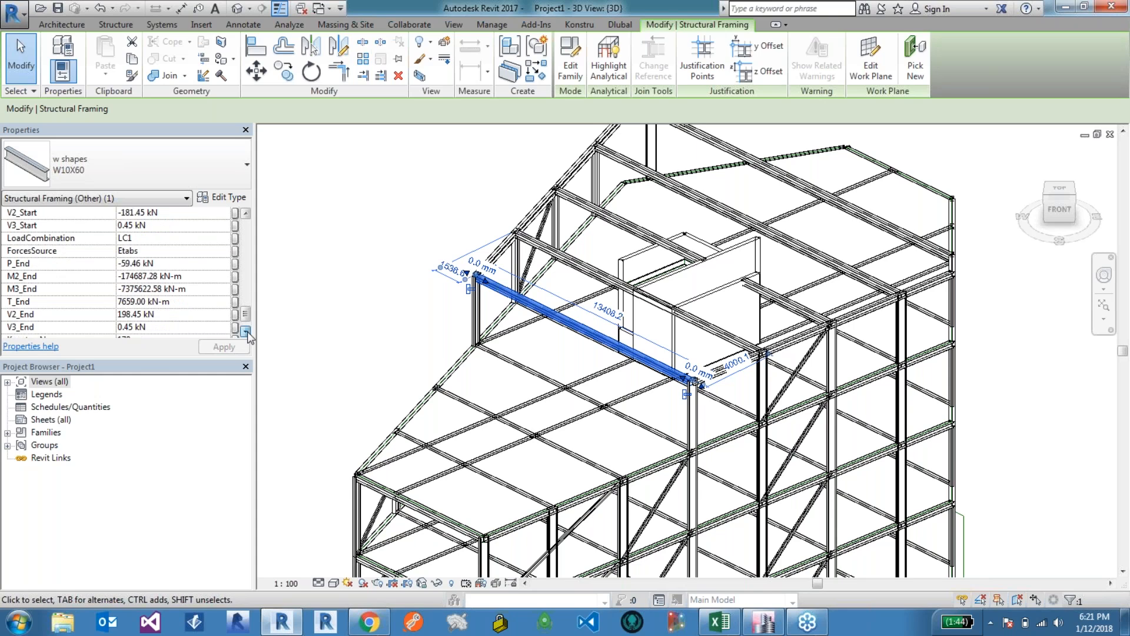
left_click(248, 332)
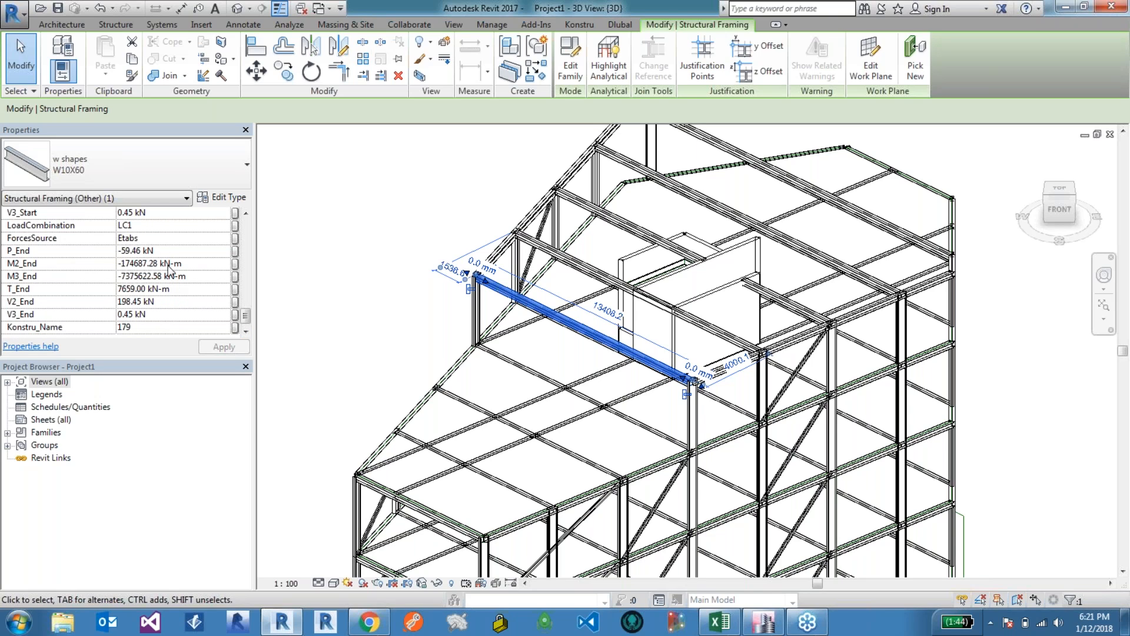
left_click(359, 328)
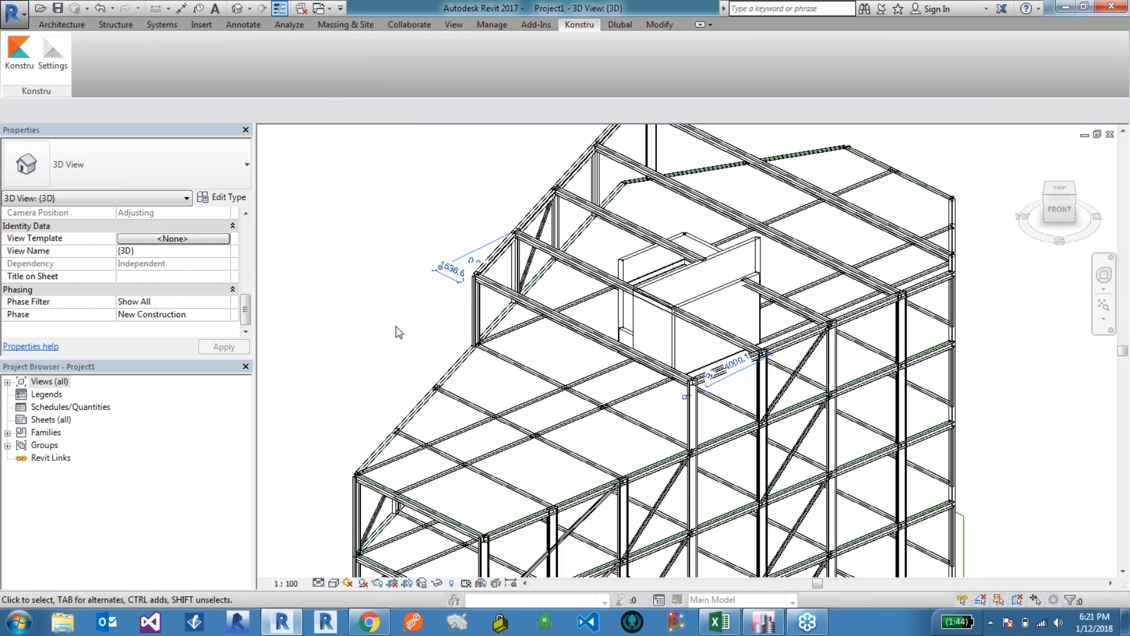
Step: Expand the Views list in the Project Browser and open the Level 1 structural plan
double_click(18, 382)
left_click(22, 392)
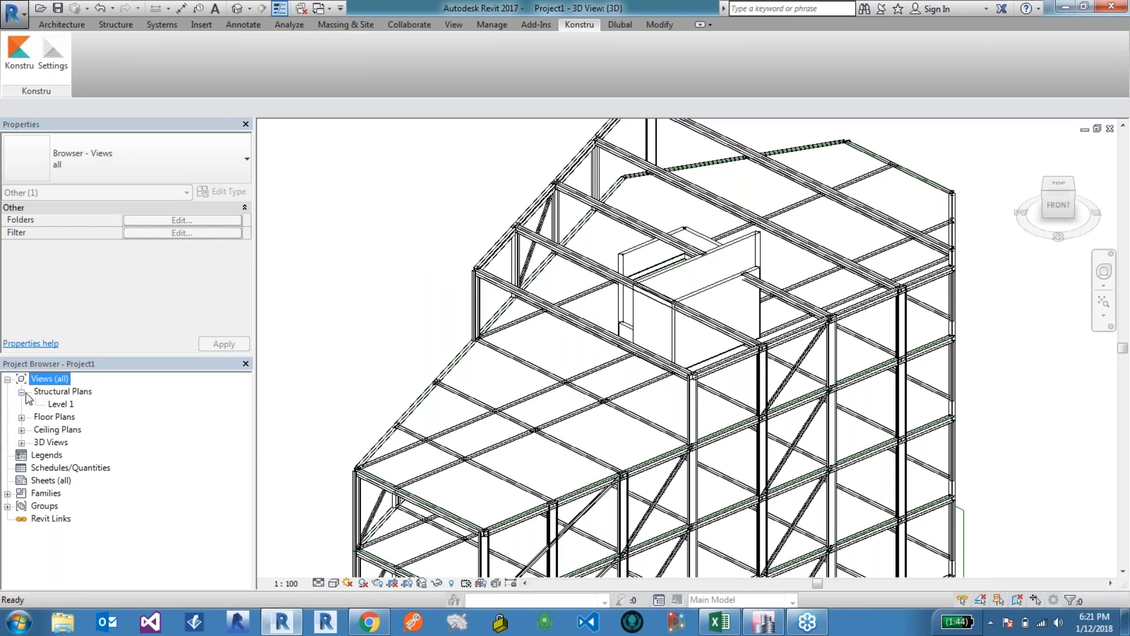
double_click(61, 404)
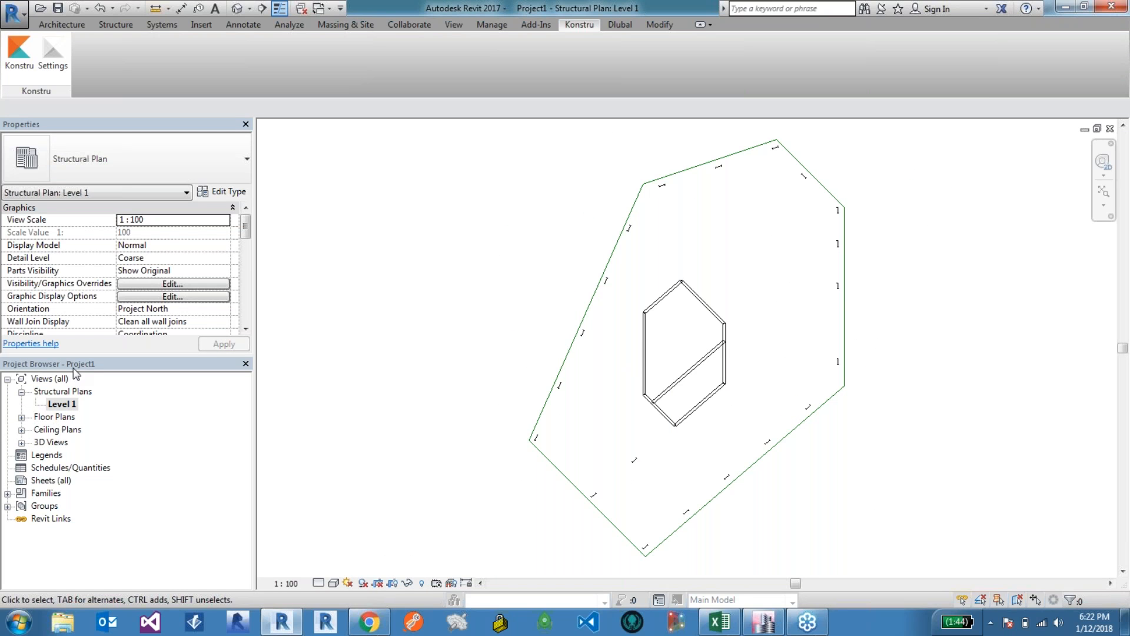
scroll(402, 335, "down", 1)
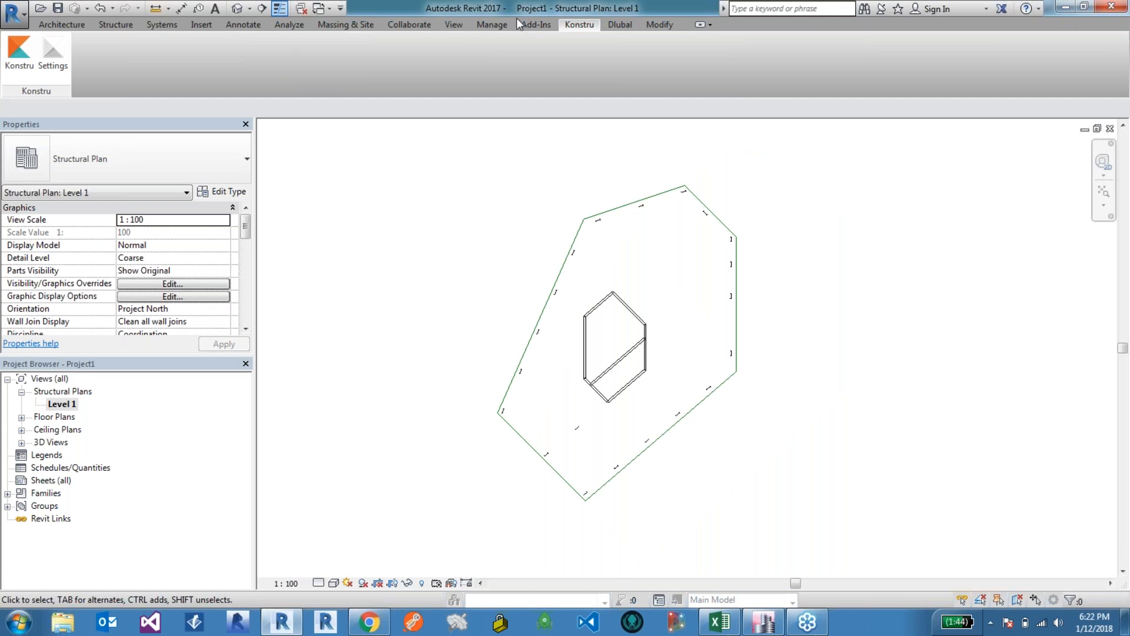
Step: Draw a section line across the building in the Level 1 plan and go to the new section view
left_click(458, 24)
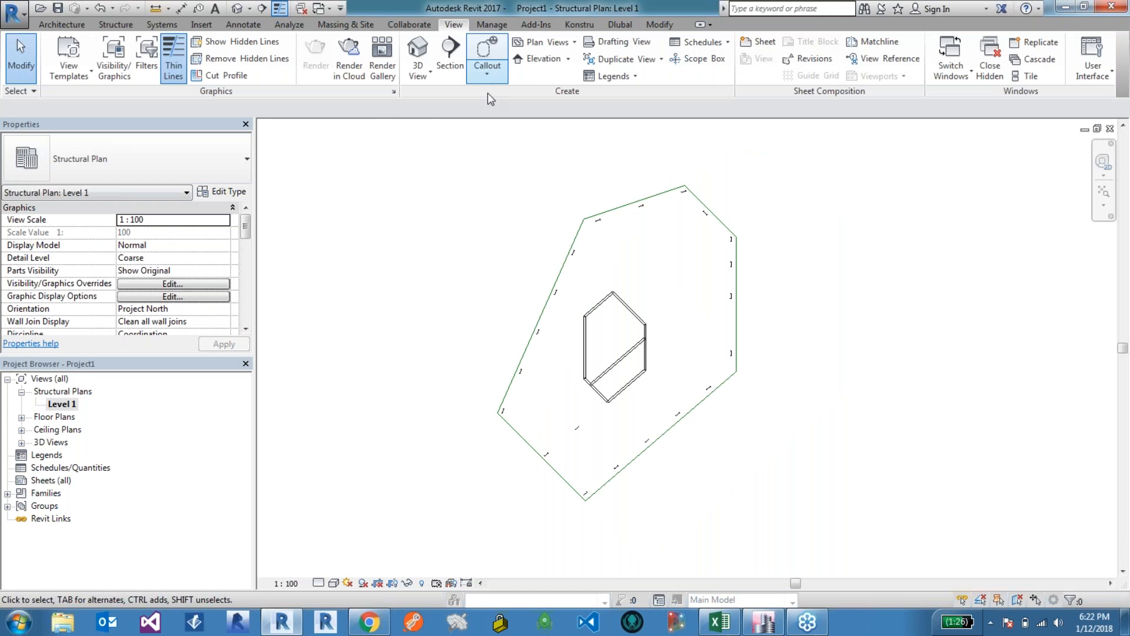
left_click(469, 68)
left_click(595, 536)
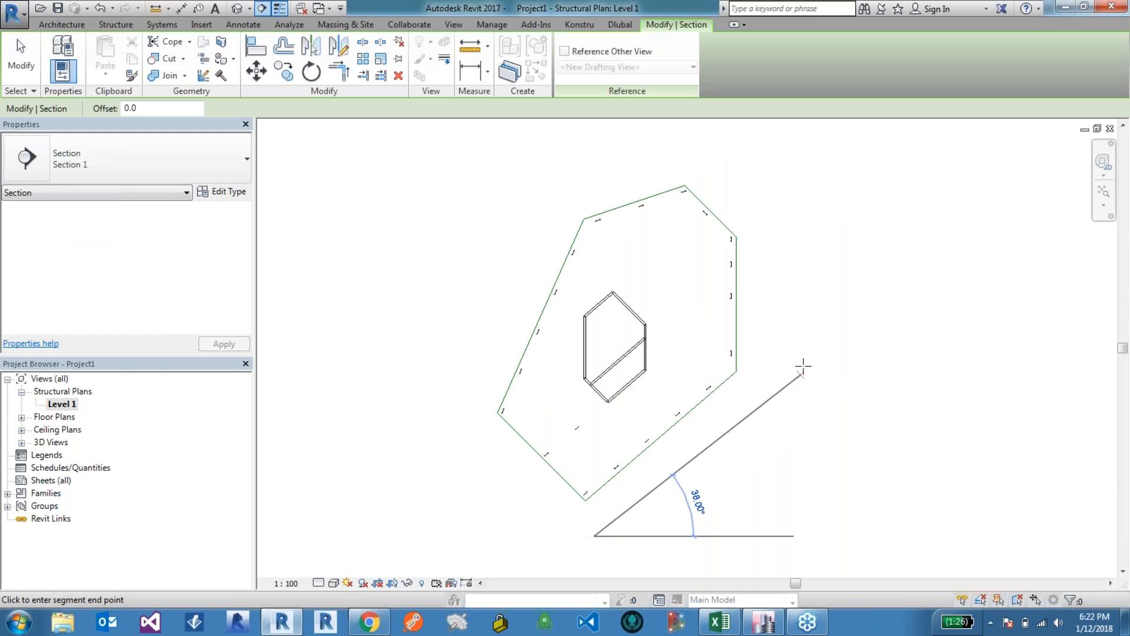
left_click(803, 366)
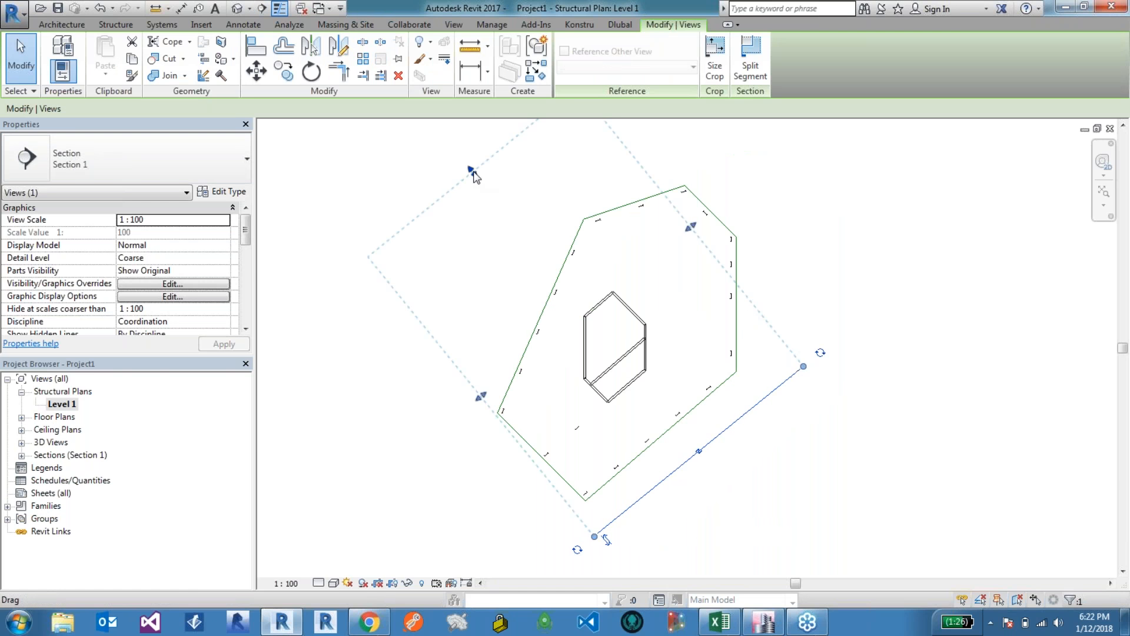
right_click(761, 402)
left_click(804, 110)
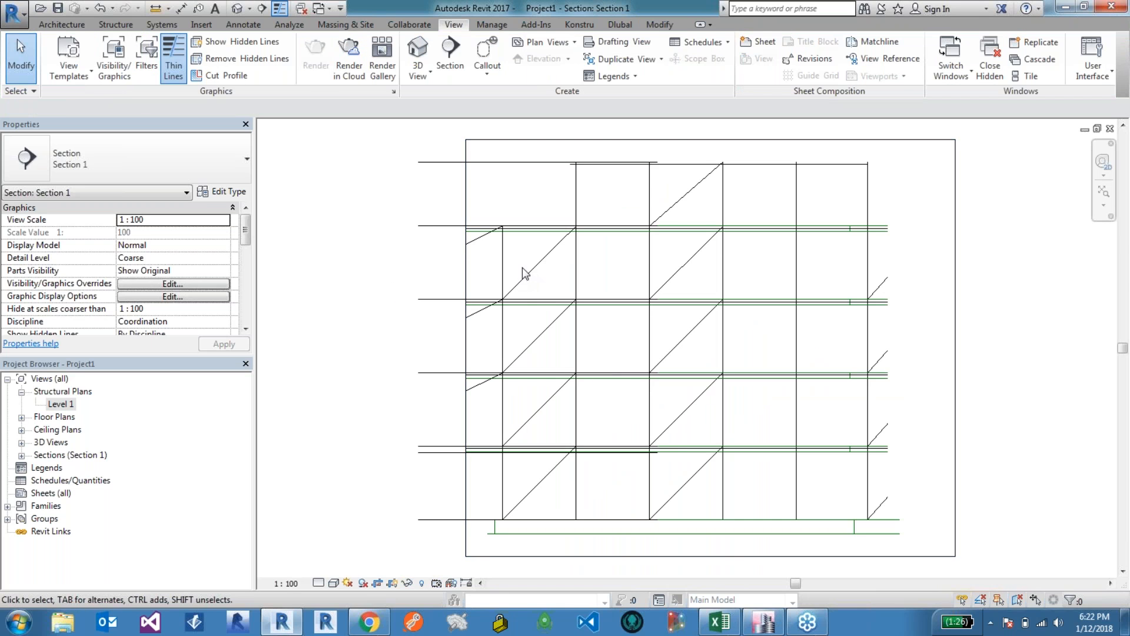
Step: Extend the section view's crop region outward on both the left and right sides
left_click(466, 260)
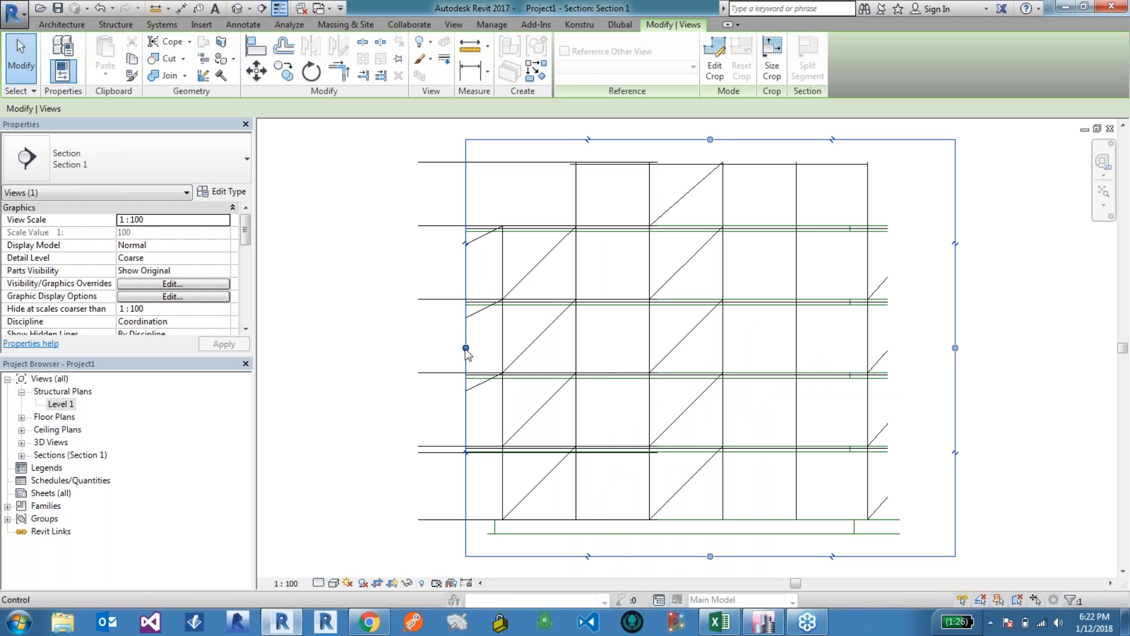
left_click_drag(465, 348, 306, 347)
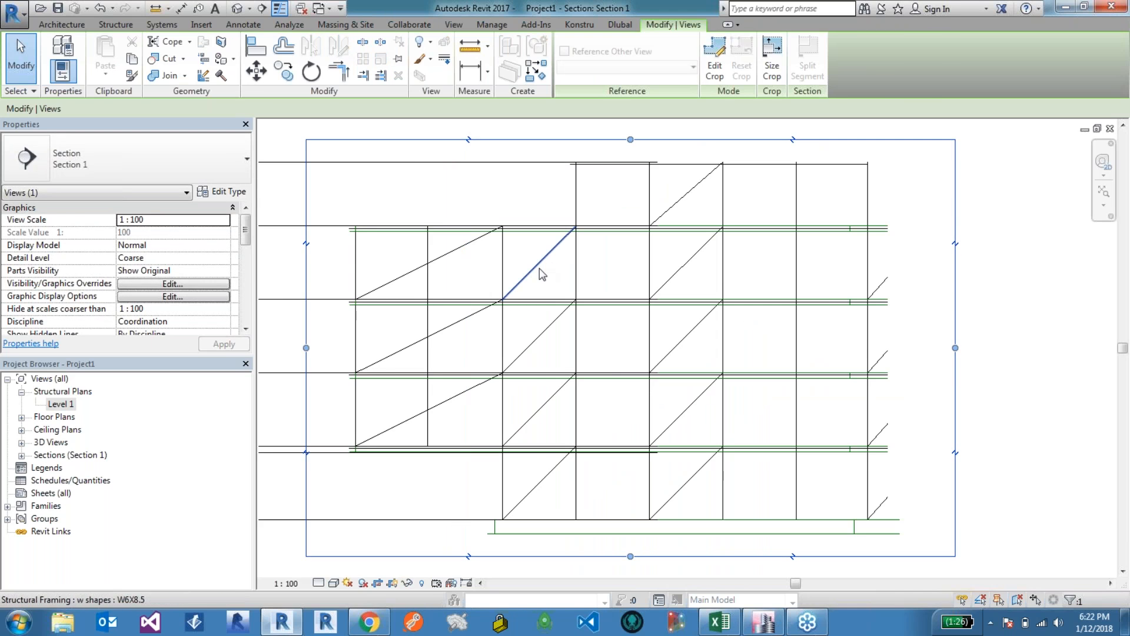
scroll(539, 267, "down", 1)
scroll(540, 179, "up", 1)
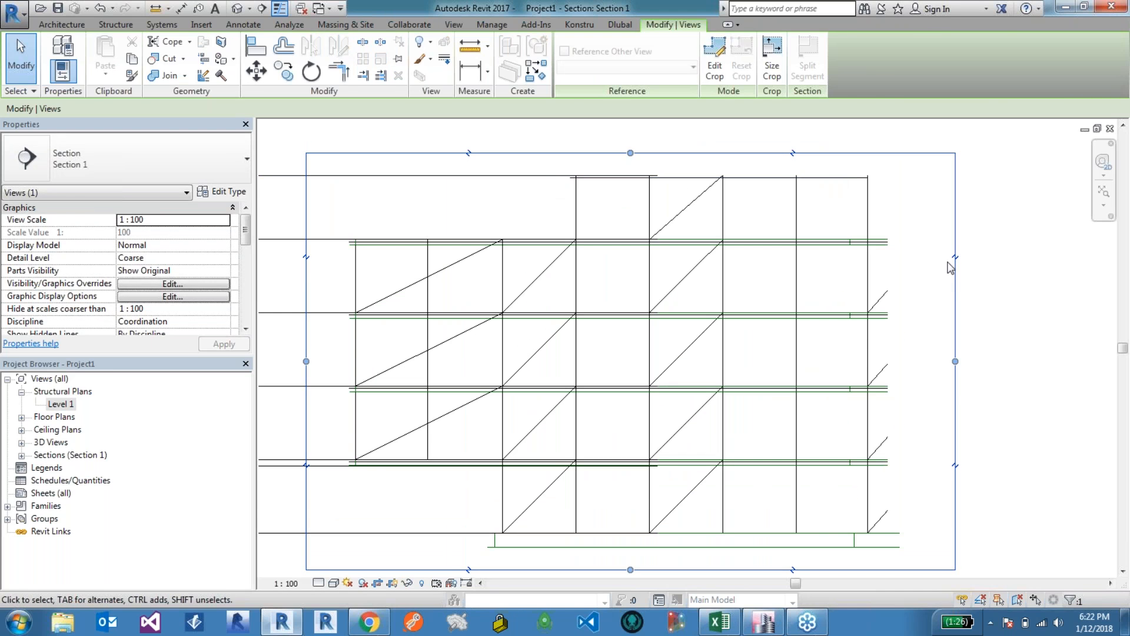
left_click(986, 297)
left_click(956, 334)
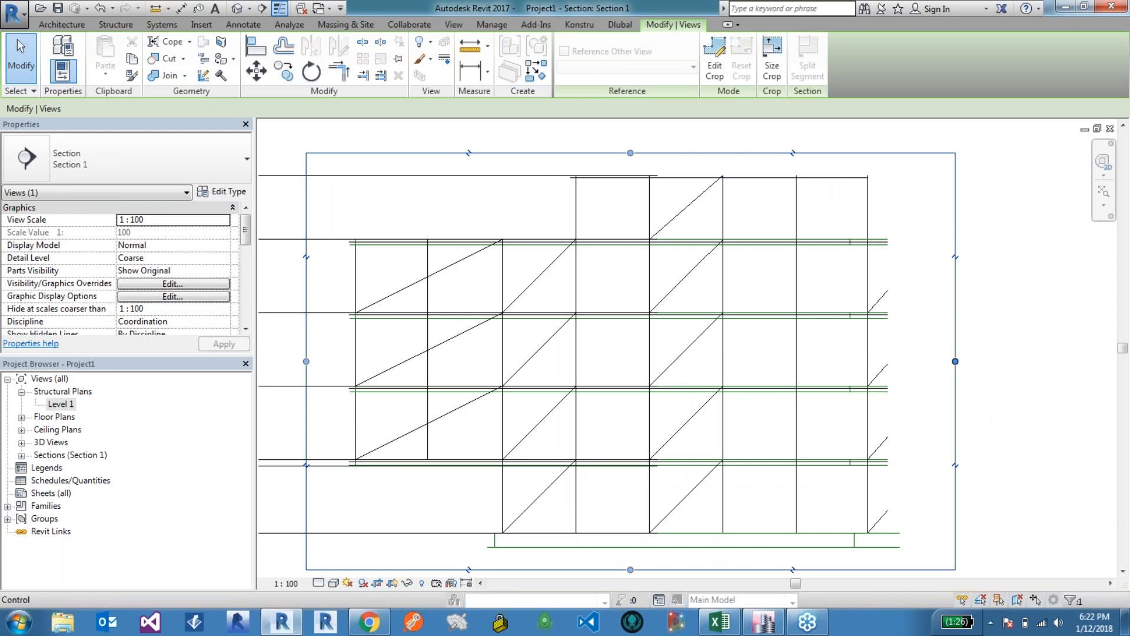
left_click_drag(956, 361, 1047, 361)
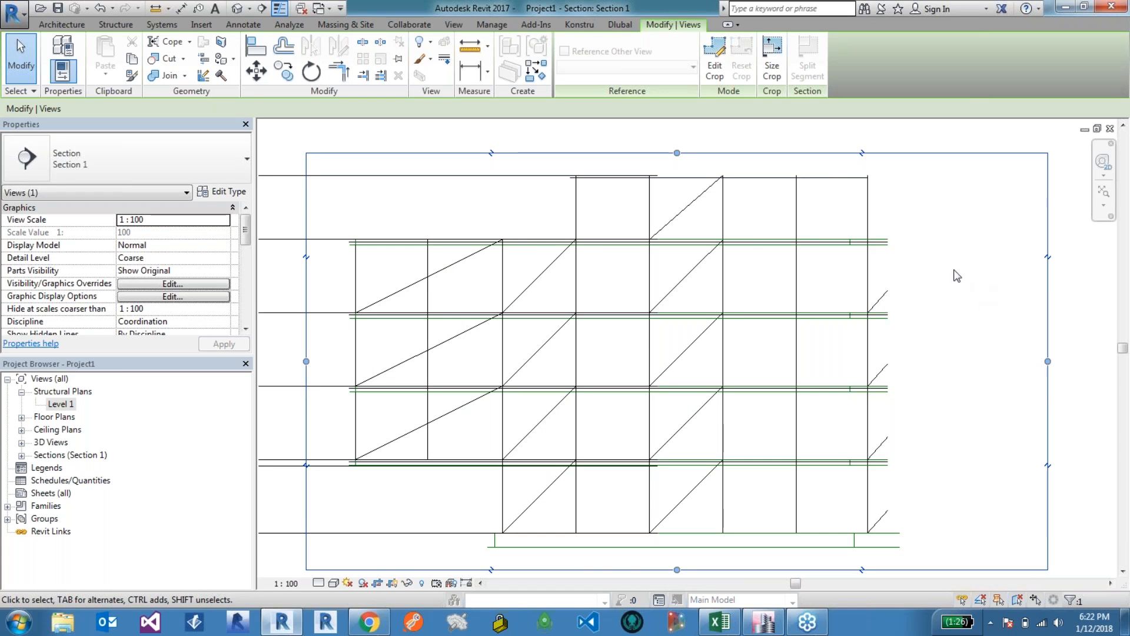
scroll(943, 261, "down", 1)
scroll(642, 277, "up", 1)
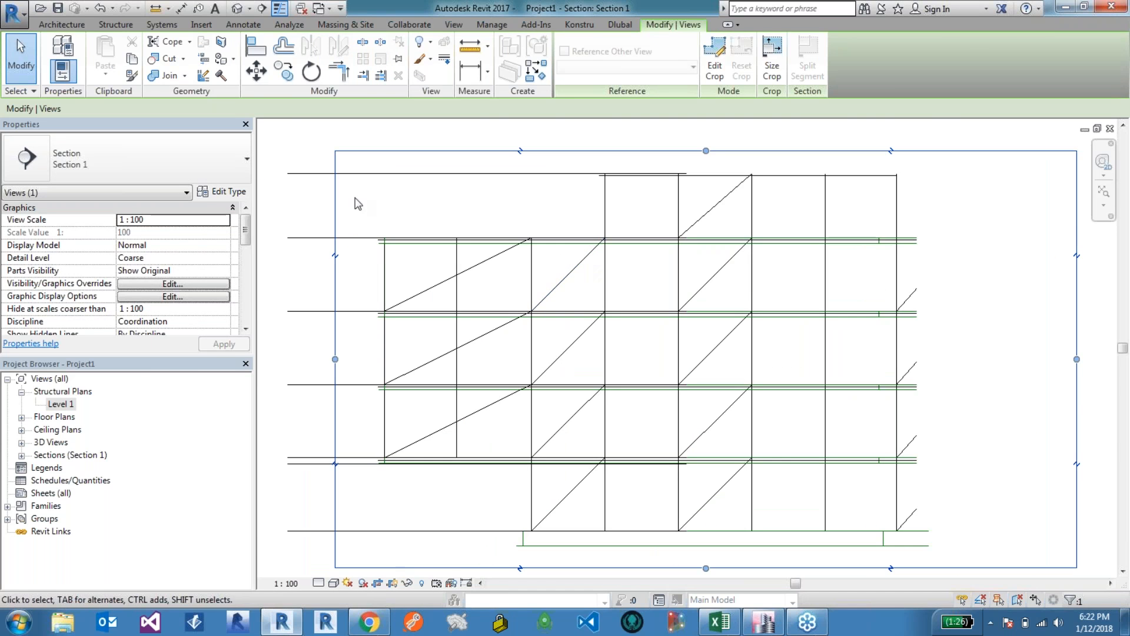
Step: Tag a diagonal brace by category, loading a structural framing tag family first, to show its axial forces
left_click(294, 203)
left_click(243, 25)
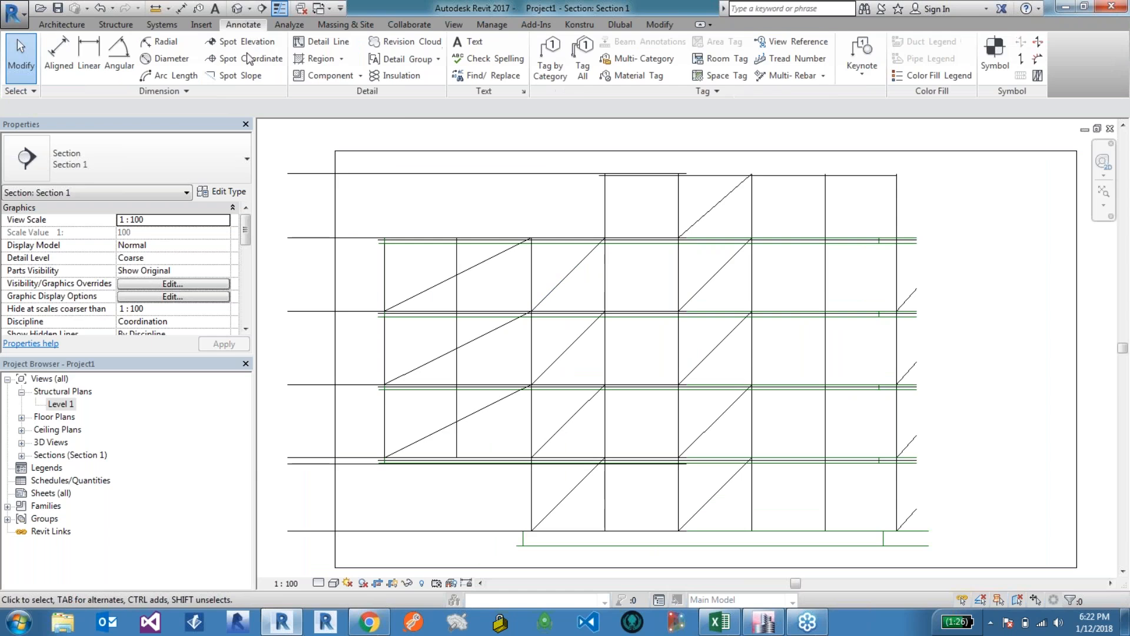
left_click(550, 66)
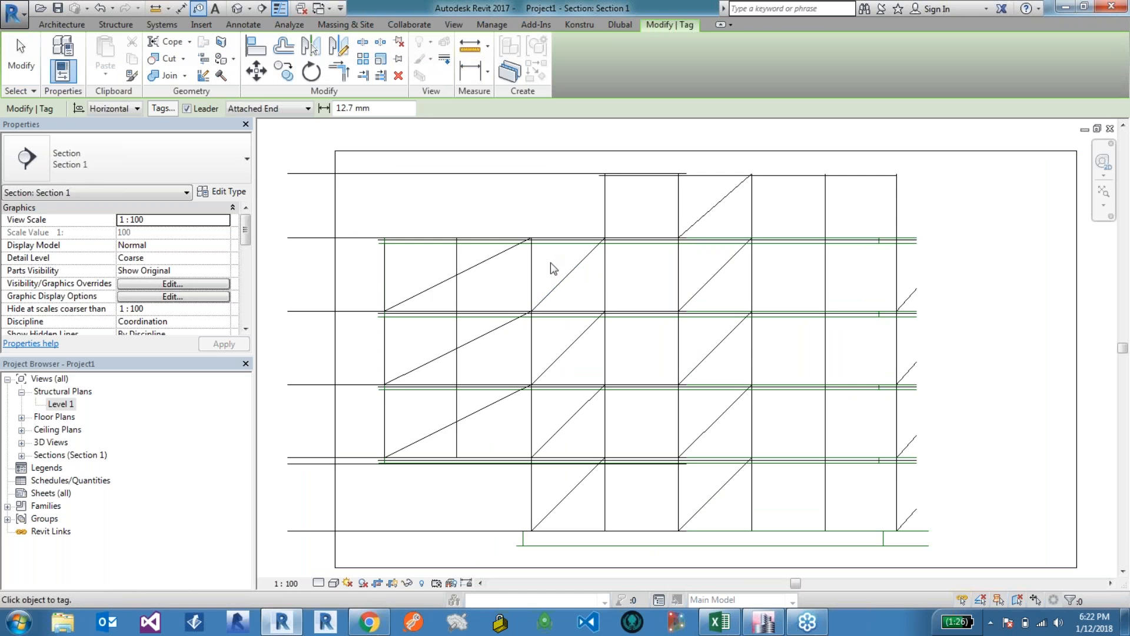
left_click(561, 284)
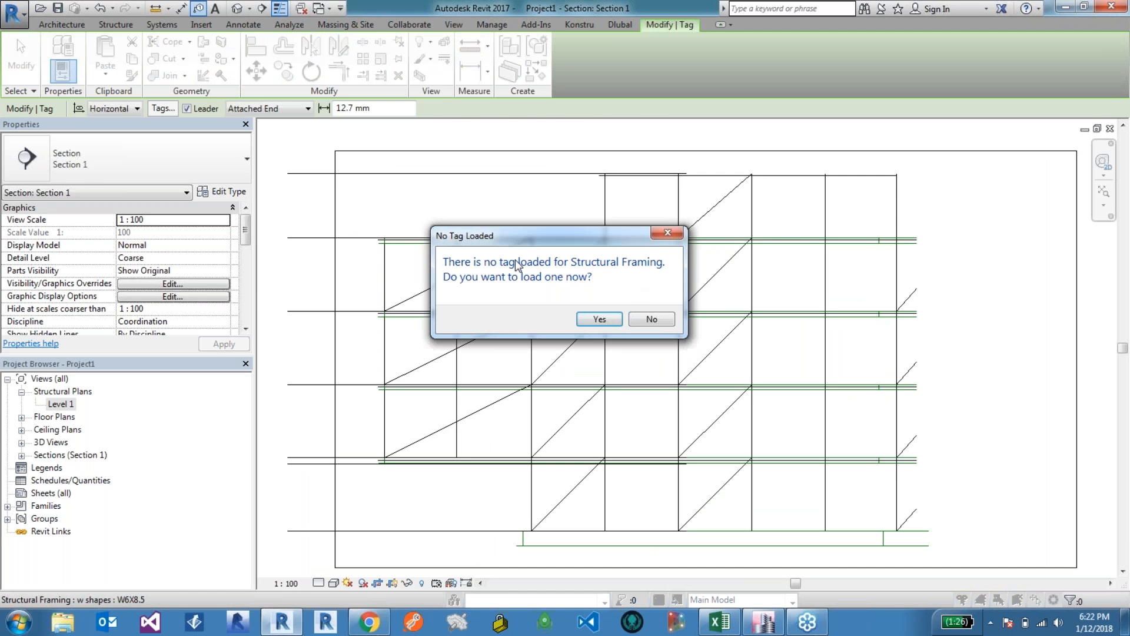
left_click(607, 321)
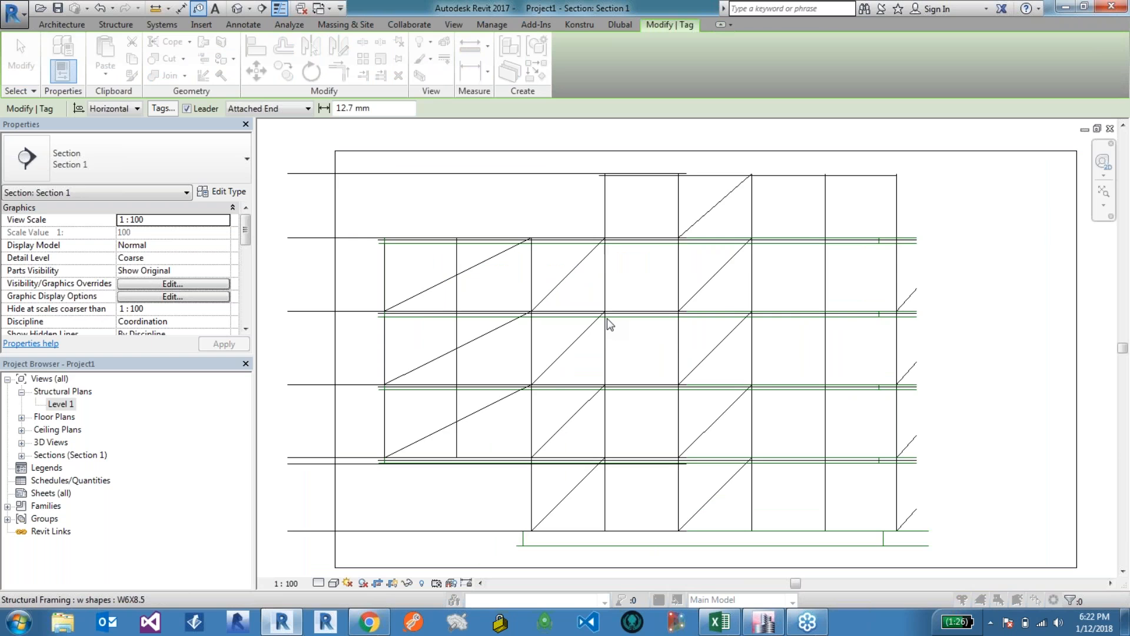
left_click_drag(831, 336, 827, 380)
left_click(436, 299)
left_click(435, 427)
scroll(521, 465, "down", 5)
left_click(529, 452)
left_click(858, 523)
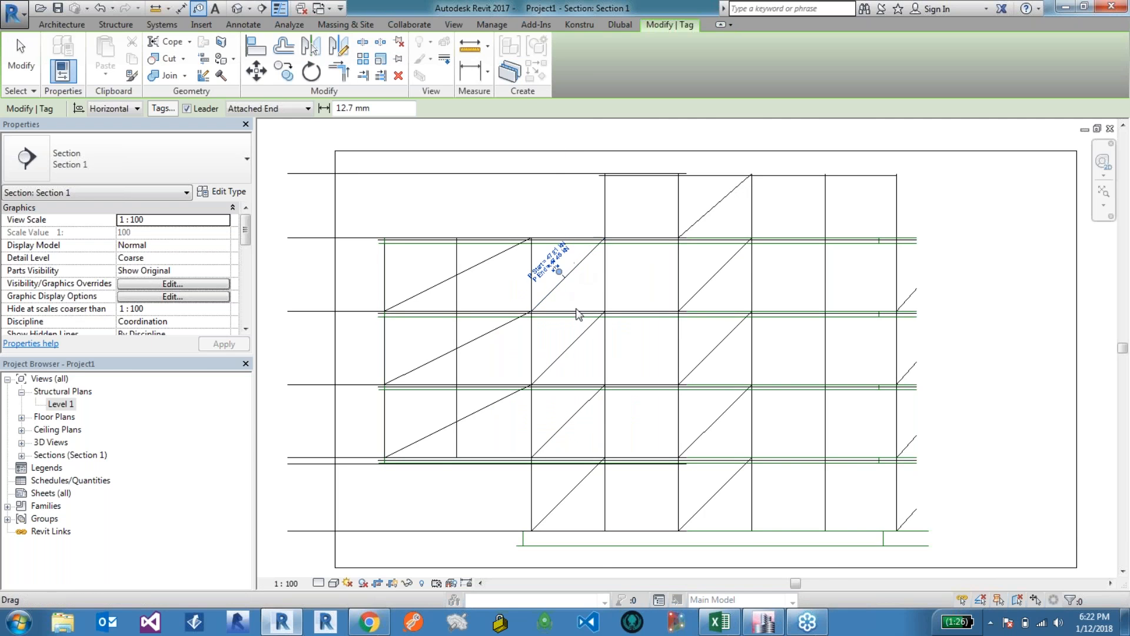
left_click(567, 283)
scroll(574, 301, "up", 5)
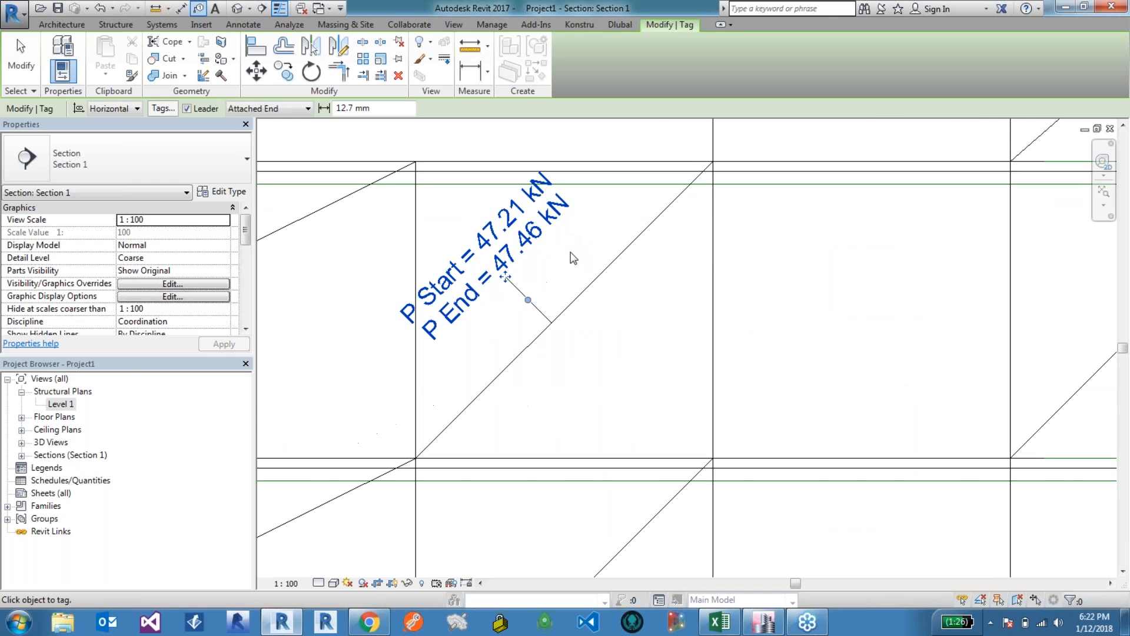
key("Escape")
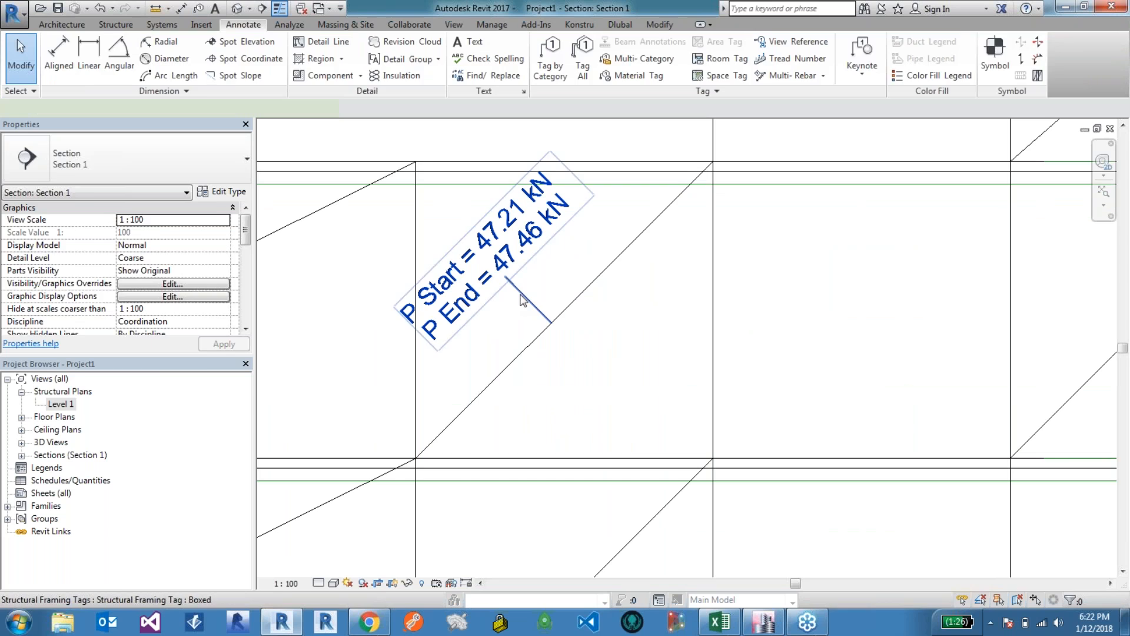
Step: Delete the single brace tag and apply Tag All Not Tagged for structural framing in the view
left_click(521, 300)
key("Delete")
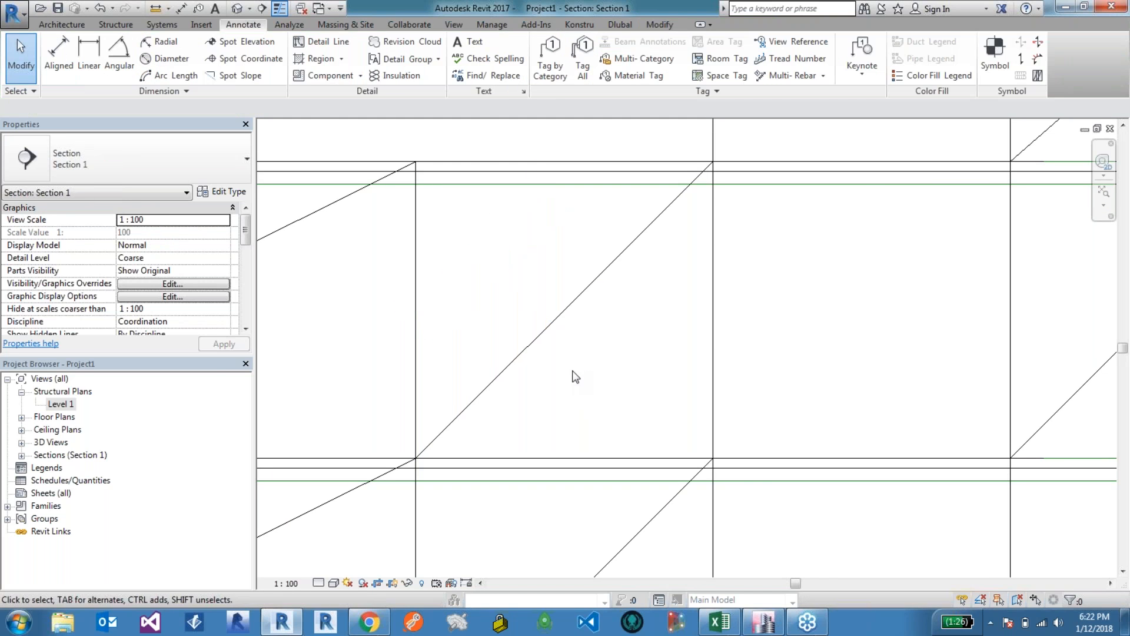
left_click(581, 60)
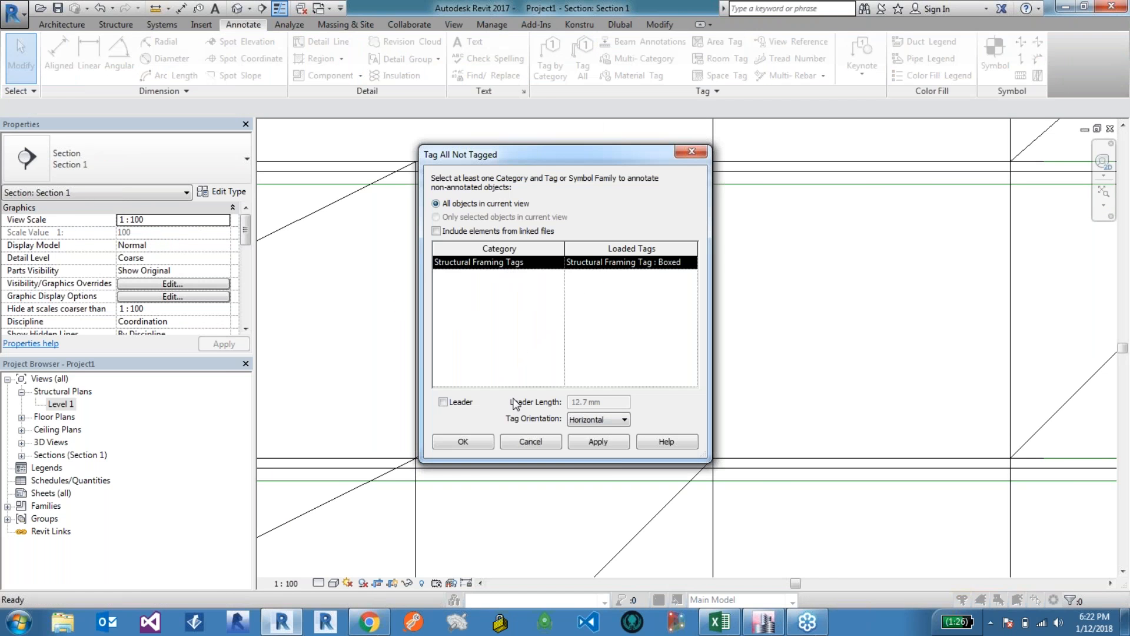
left_click(598, 441)
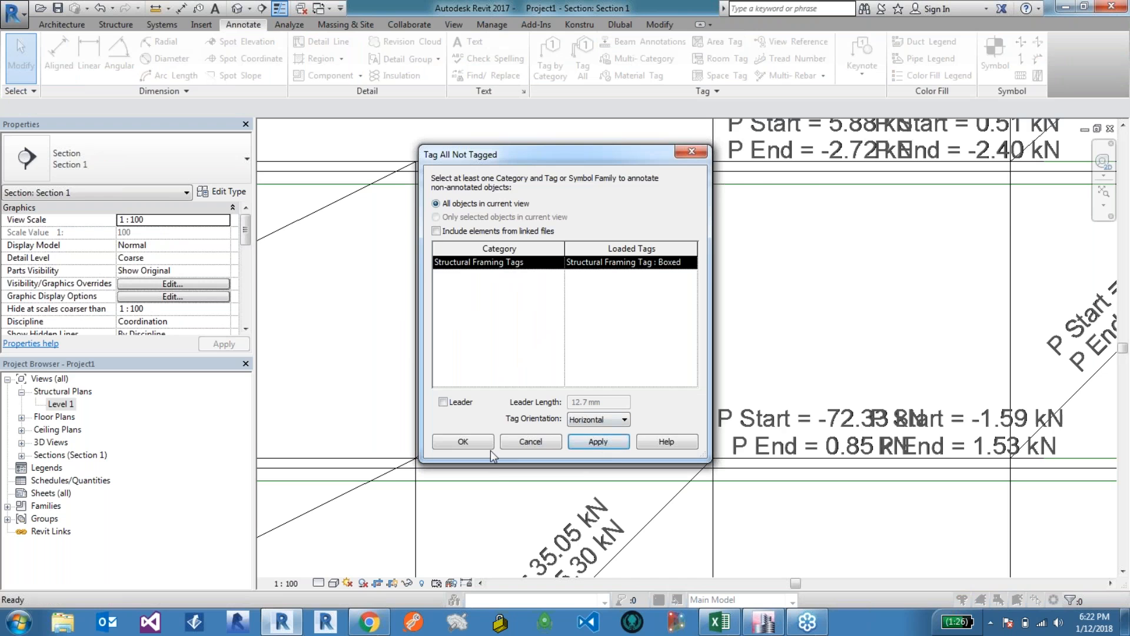
Step: Zoom around the section to inspect the P Start and P End force tags on beams and braces
scroll(606, 214, "down", 3)
scroll(607, 214, "up", 3)
scroll(512, 136, "down", 3)
scroll(565, 195, "up", 3)
scroll(565, 196, "down", 1)
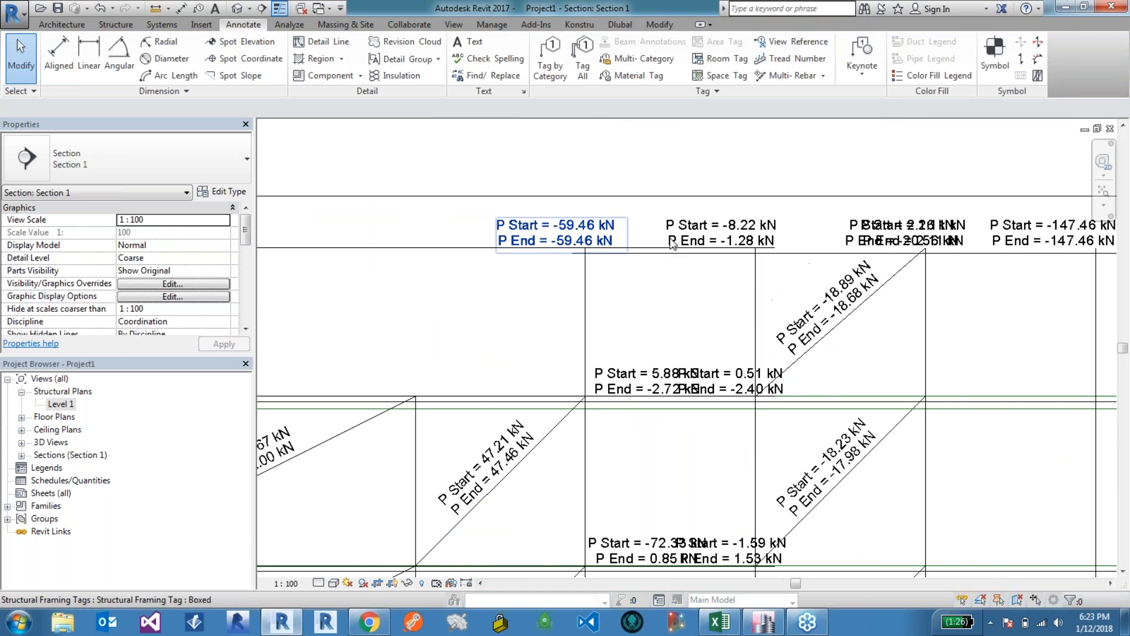
scroll(780, 321, "down", 2)
scroll(780, 321, "up", 1)
scroll(789, 270, "up", 1)
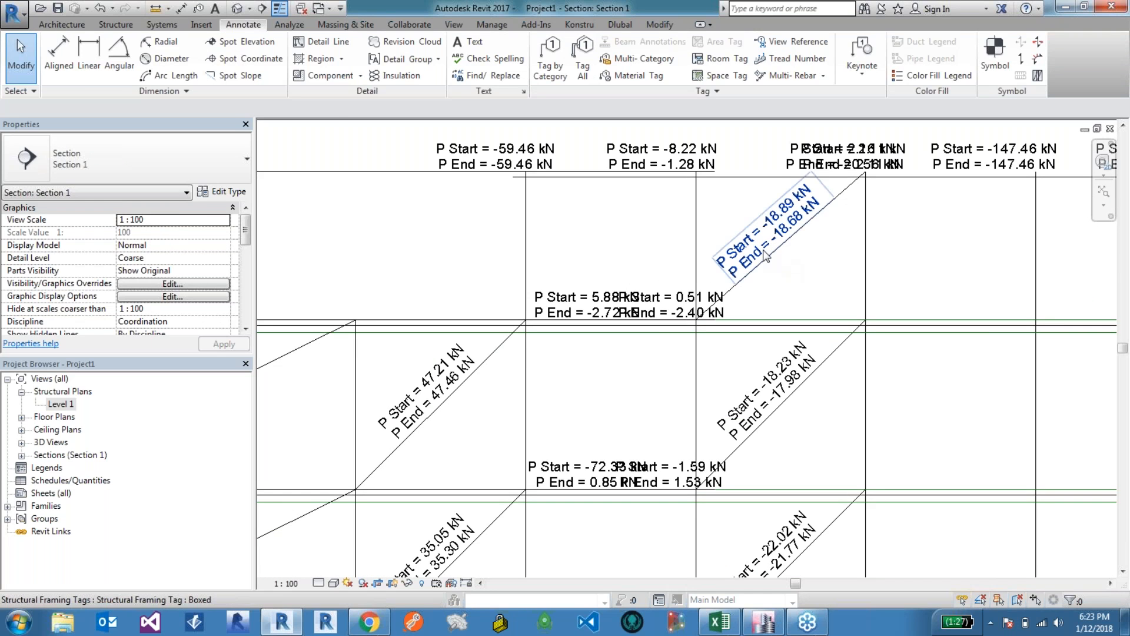
Step: Open the structural framing tag family and review its label's P_Start and P_End parameters without changing them
left_click(774, 262)
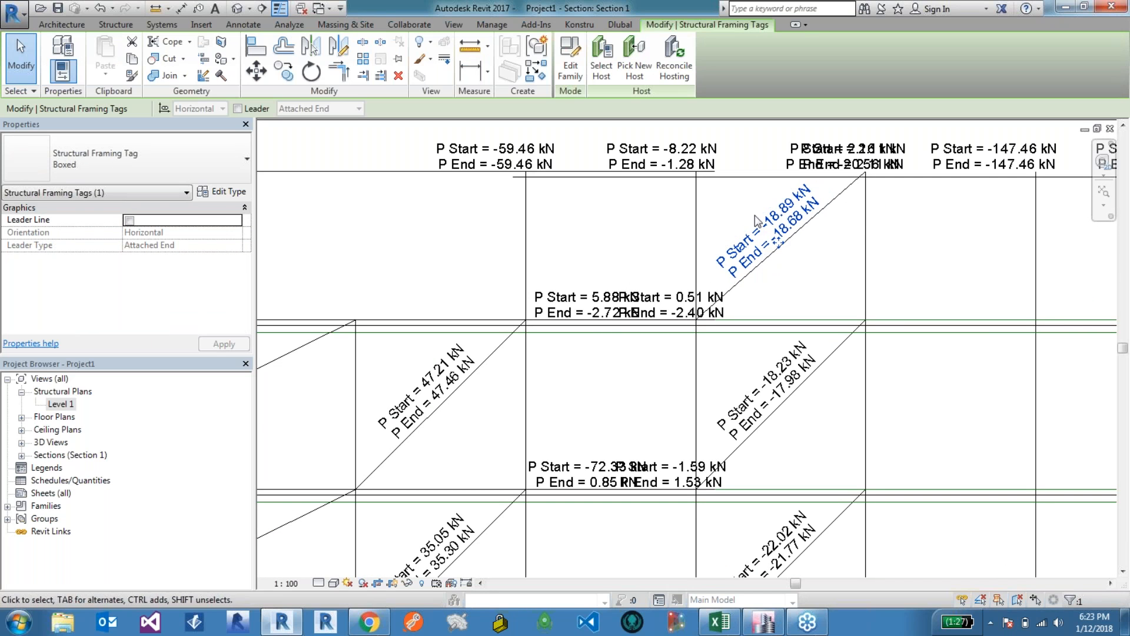
left_click(801, 270)
left_click(788, 228)
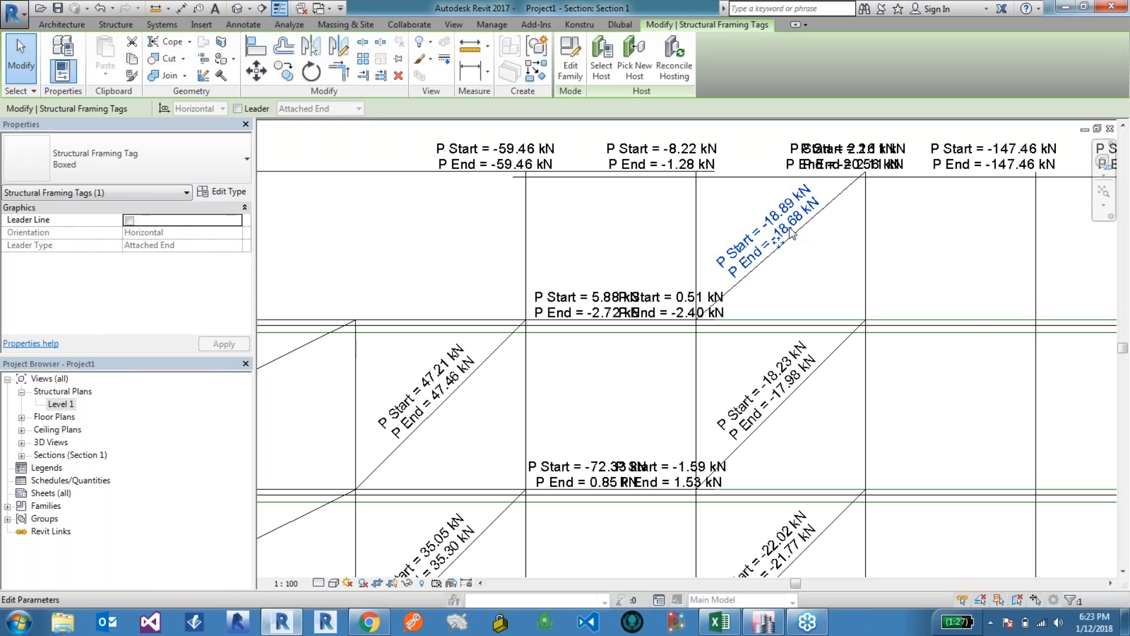
left_click(570, 68)
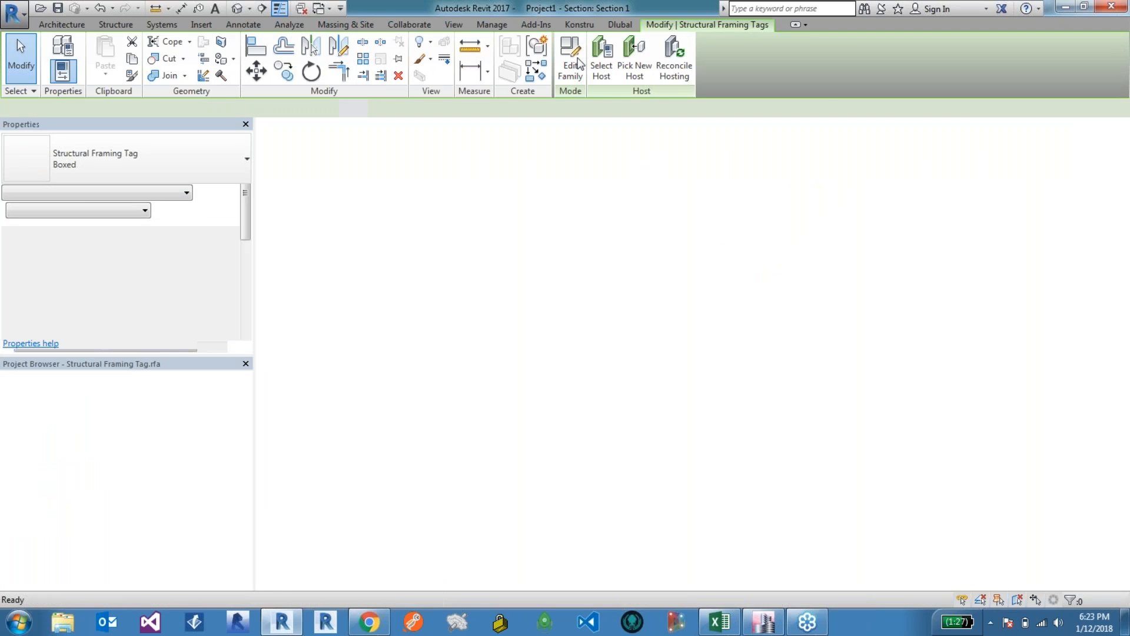
left_click(748, 333)
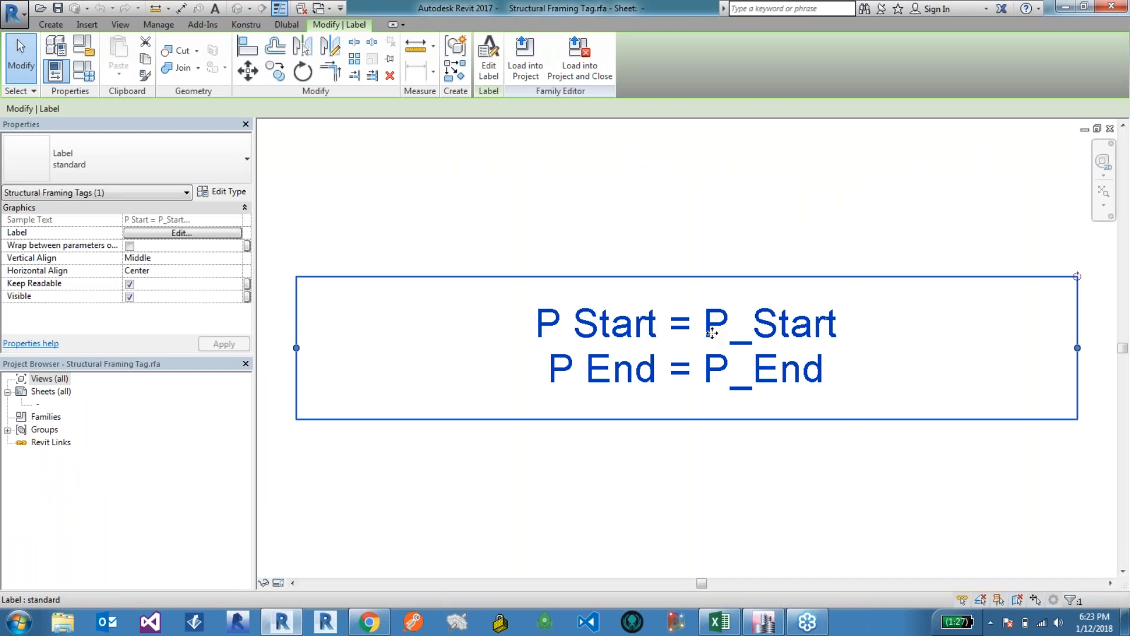
left_click(188, 235)
left_click(576, 251)
left_click(567, 259)
left_click(568, 250)
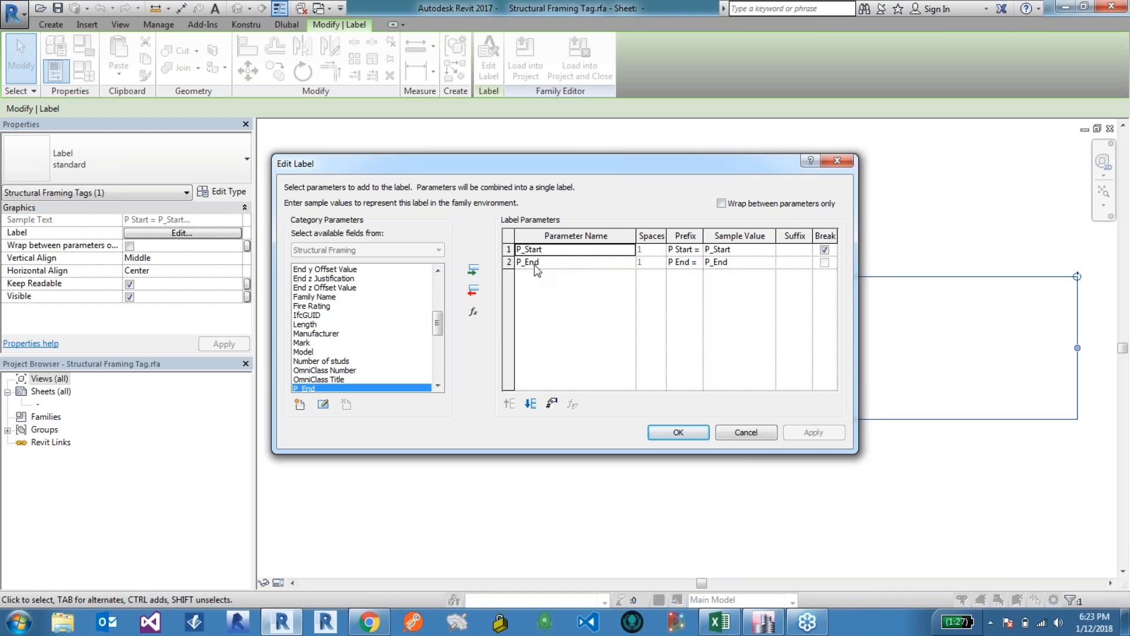
left_click(745, 433)
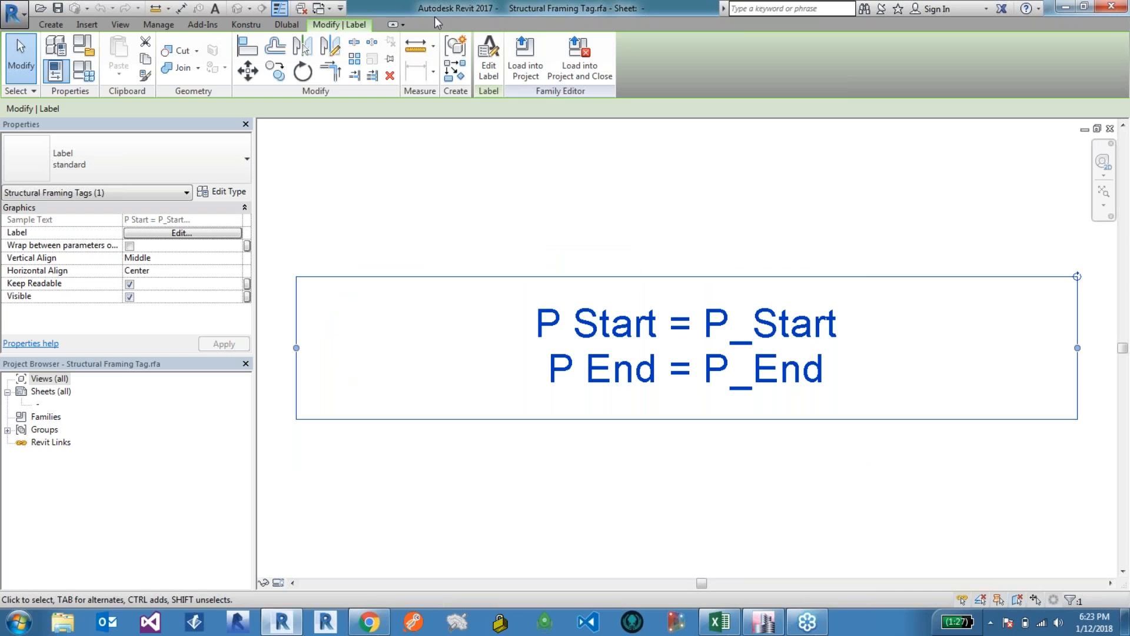
Step: Return from the tag family editor to the project's Section 1 view
left_click(321, 8)
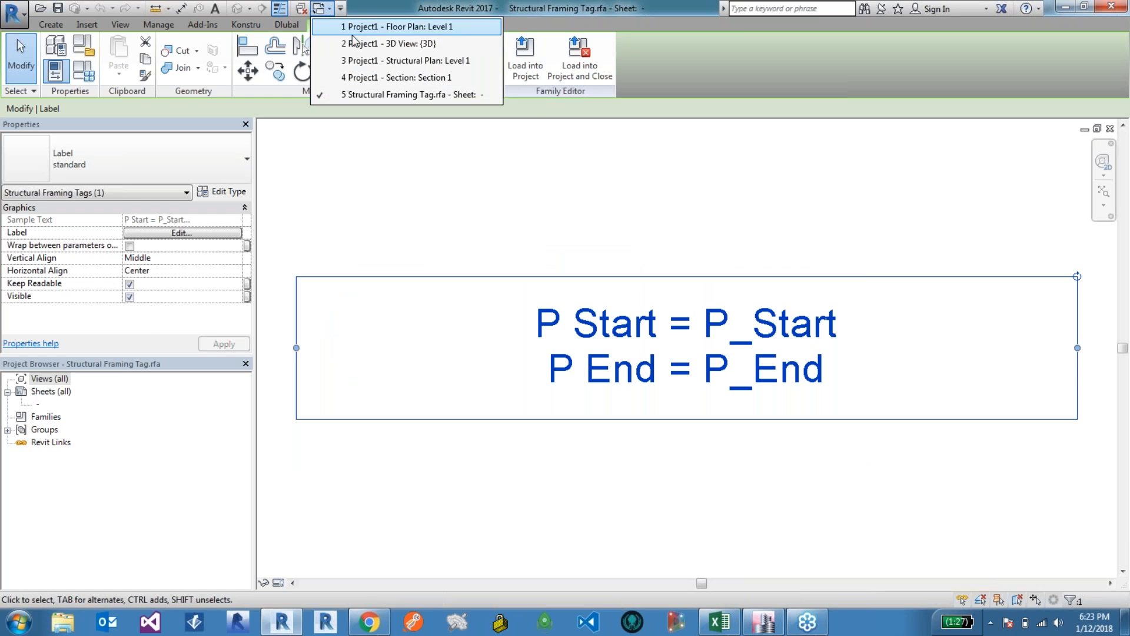
left_click(353, 29)
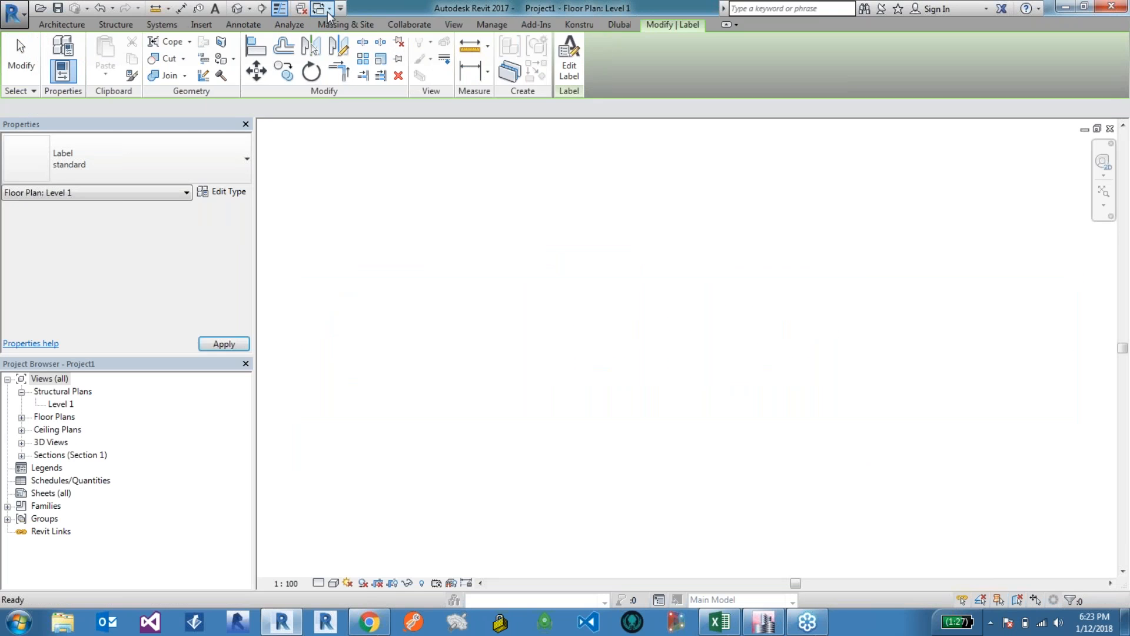
left_click(328, 10)
left_click(356, 63)
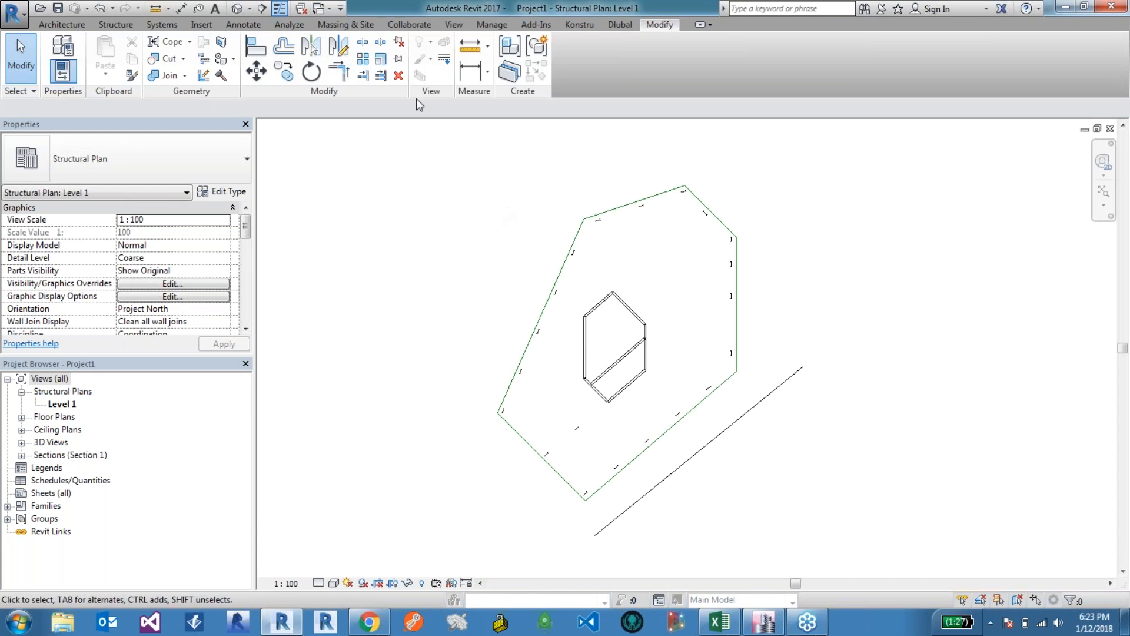
left_click(321, 8)
left_click(353, 73)
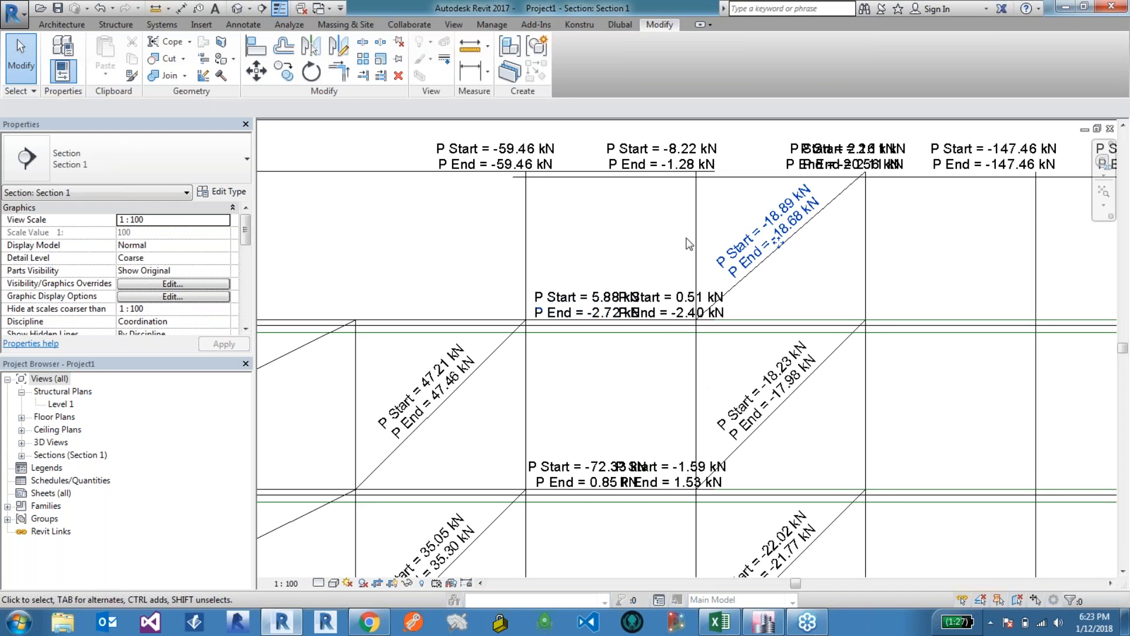
Step: Select the tagged diagonal brace and review its imported force parameters such as P_Start, M2_Start and P_End in its properties
left_click(494, 355)
scroll(245, 286, "down", 10)
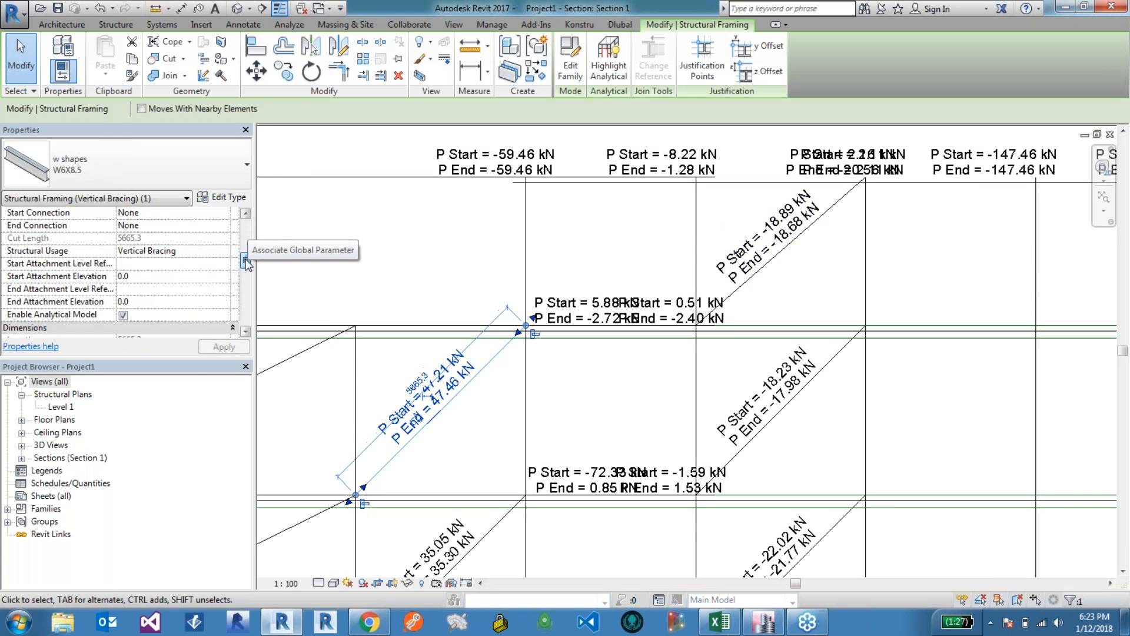
scroll(245, 286, "down", 5)
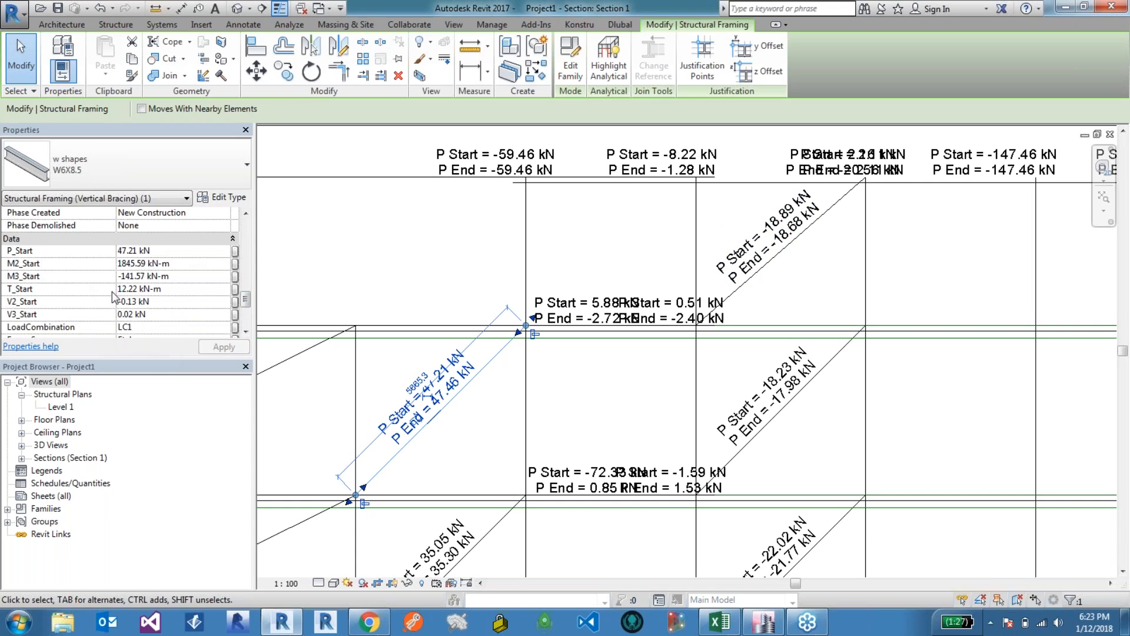
scroll(249, 307, "down", 1)
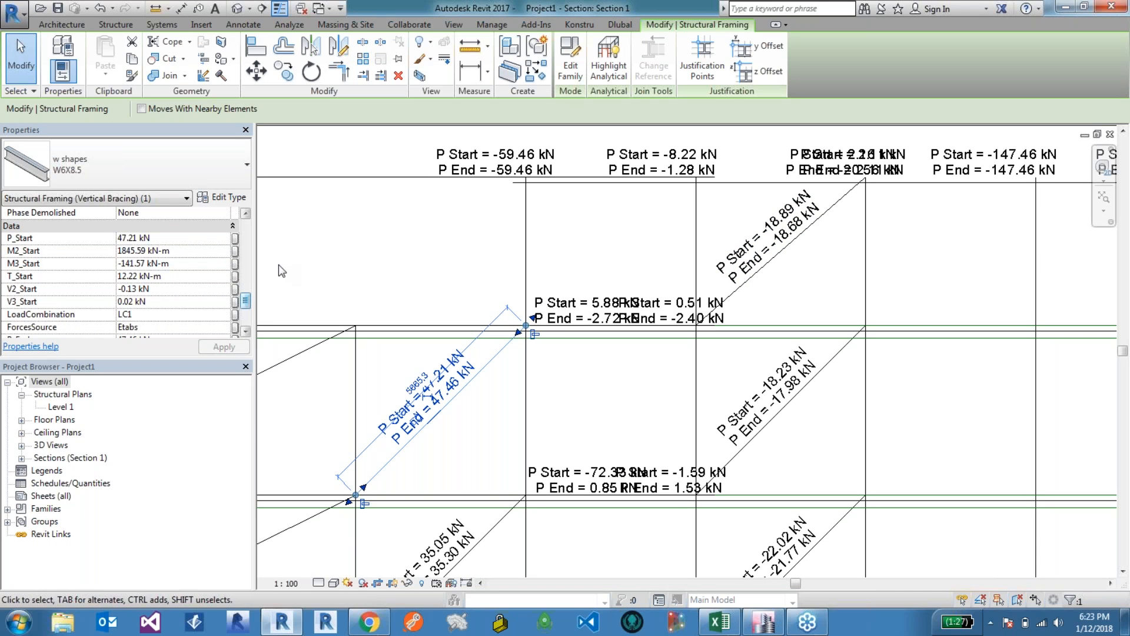
left_click(456, 281)
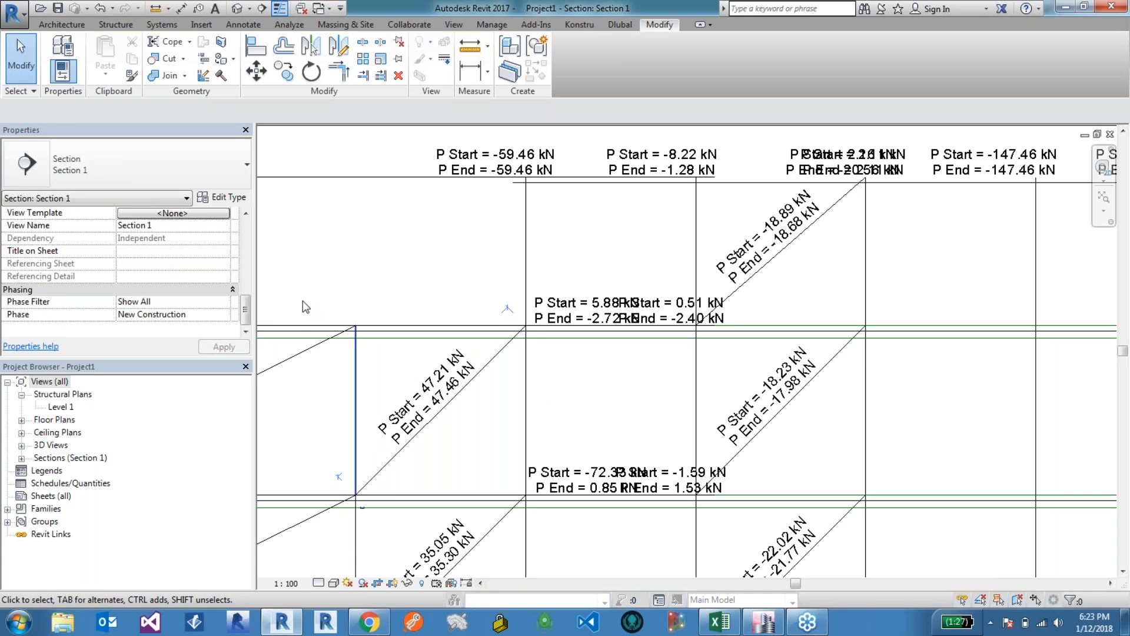
left_click(498, 353)
left_click_drag(252, 277, 247, 302)
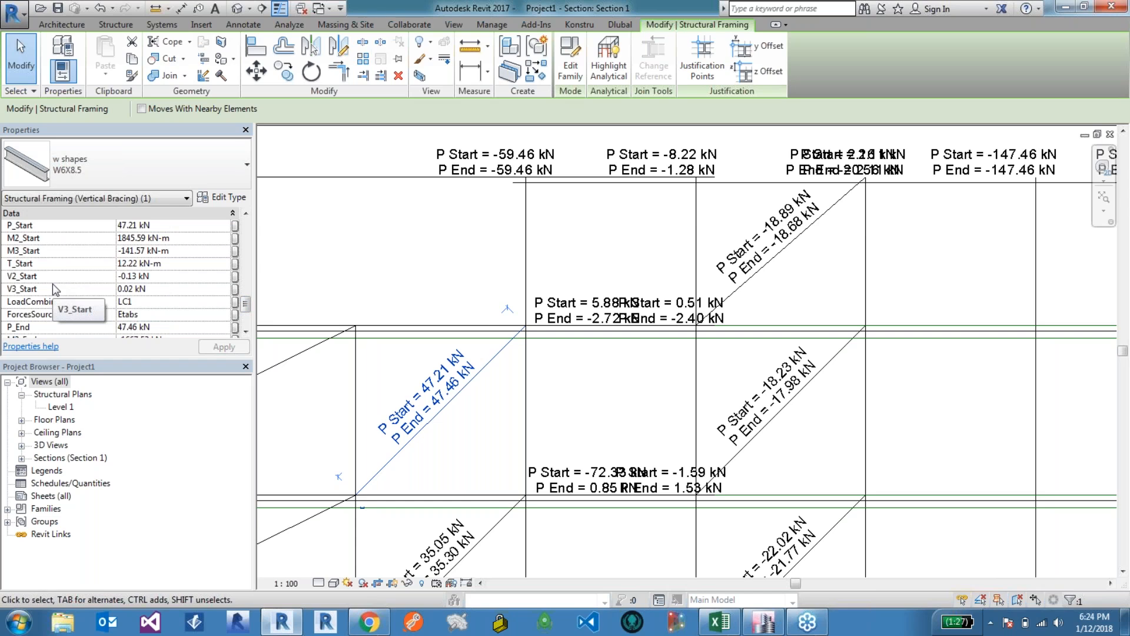
left_click(404, 231)
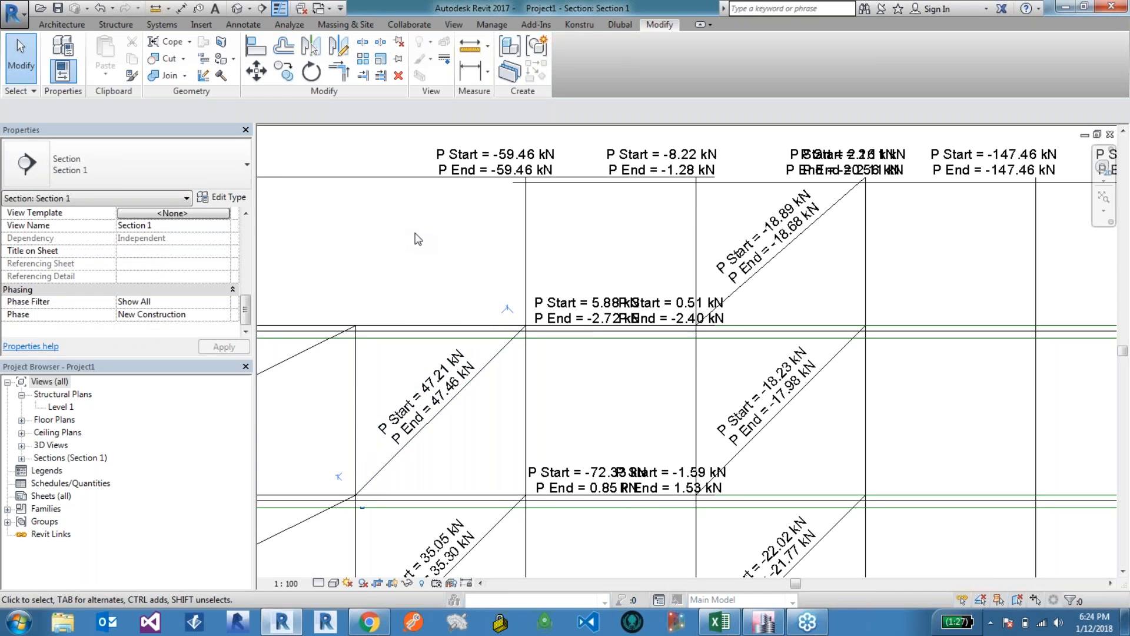
scroll(454, 255, "down", 4)
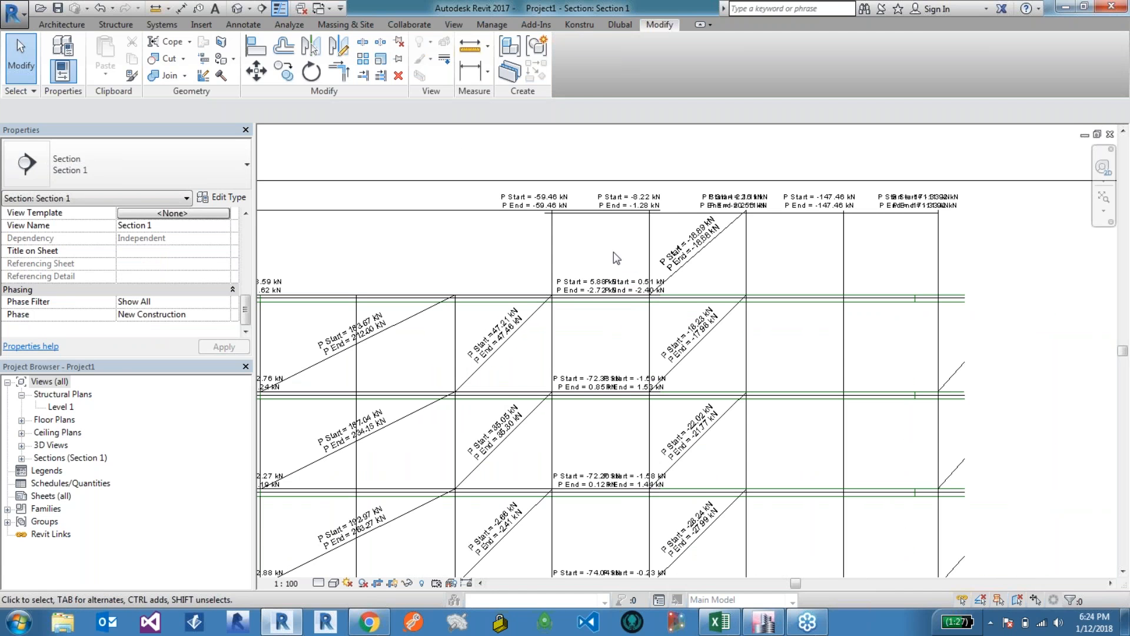
Step: Try to open the Konstru model selector from the Excel add-in
left_click(720, 621)
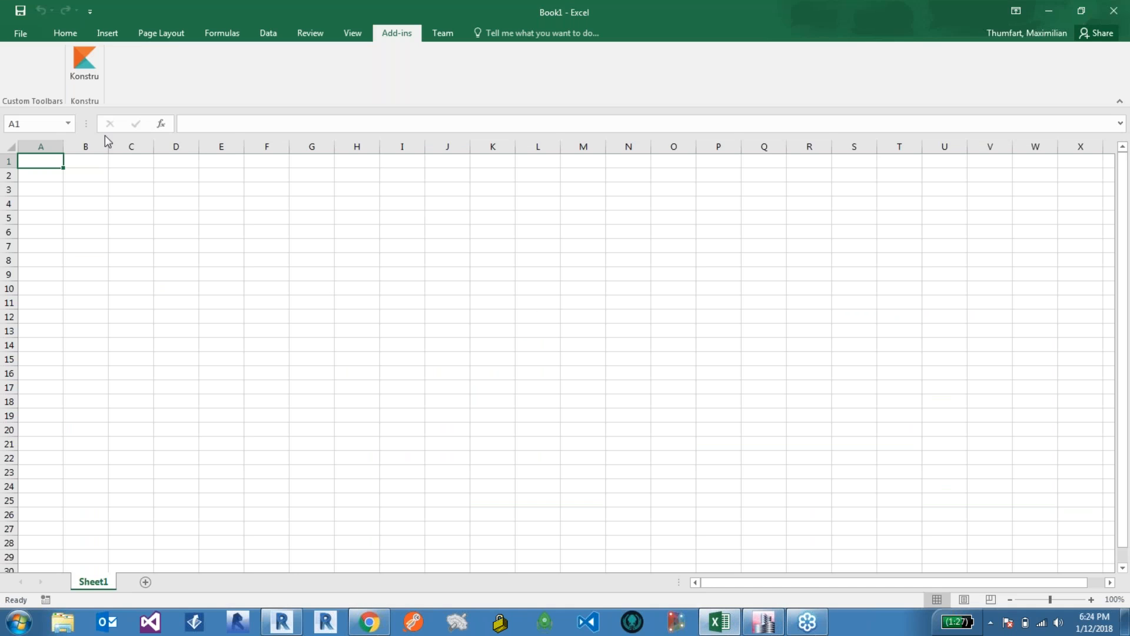
left_click(84, 65)
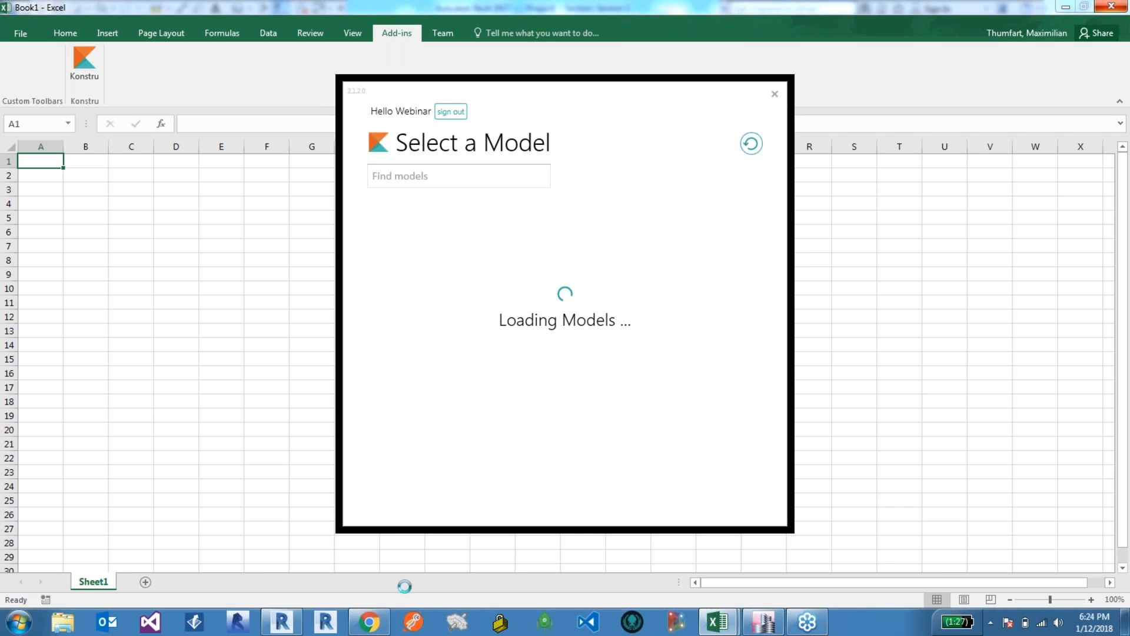
left_click(369, 623)
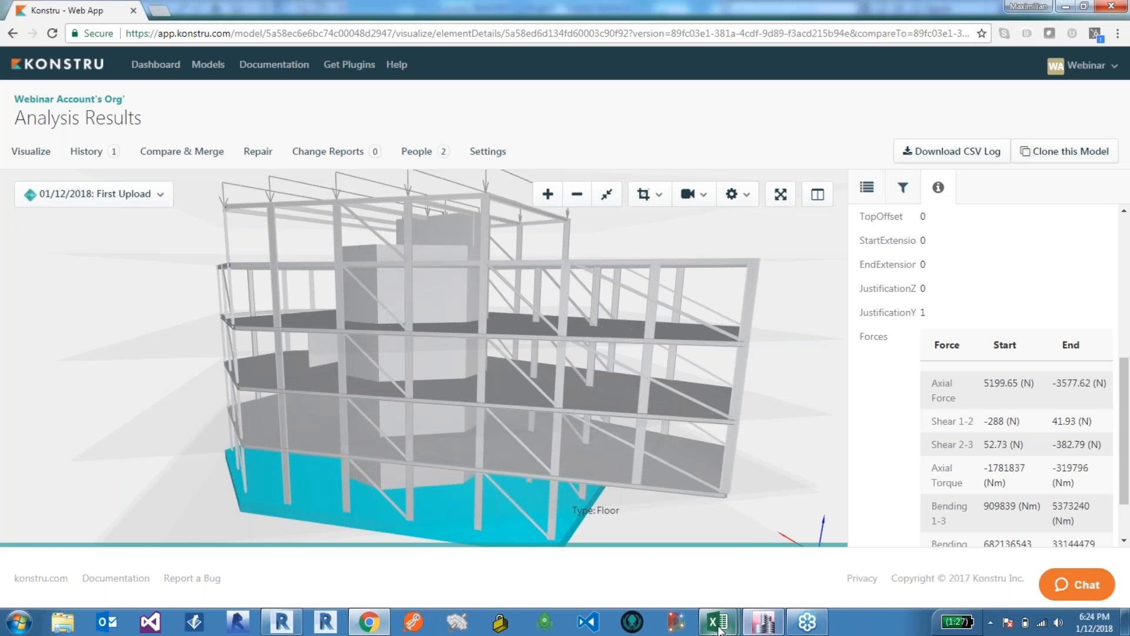
Step: Switch back to the Konstru web app showing the analysis results model
mouse_move(775, 629)
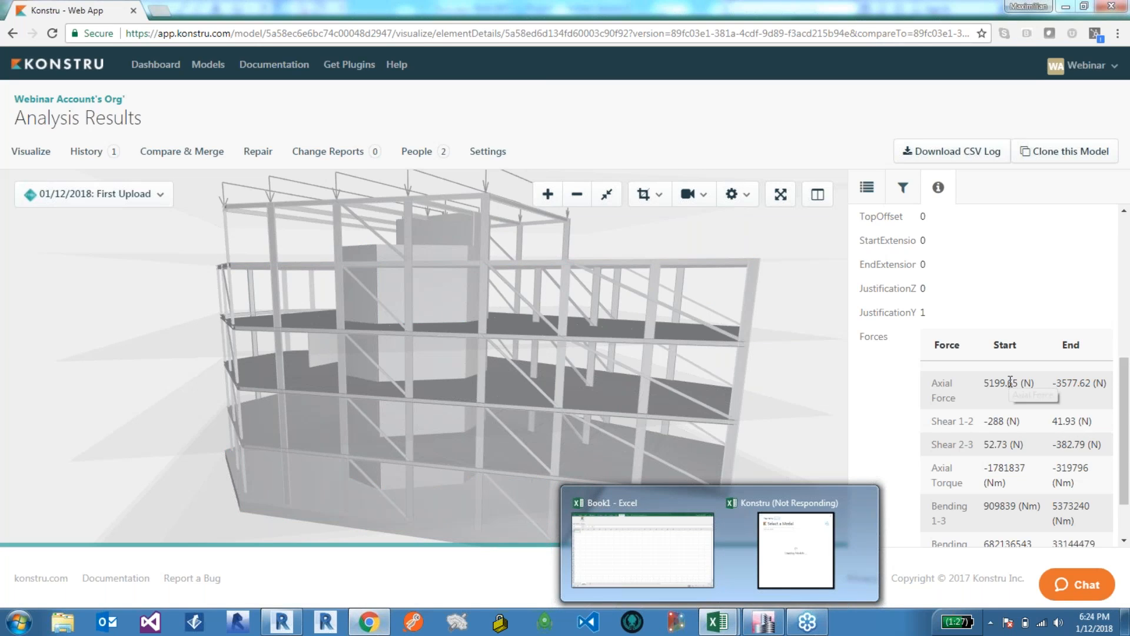
mouse_move(852, 518)
left_click(651, 584)
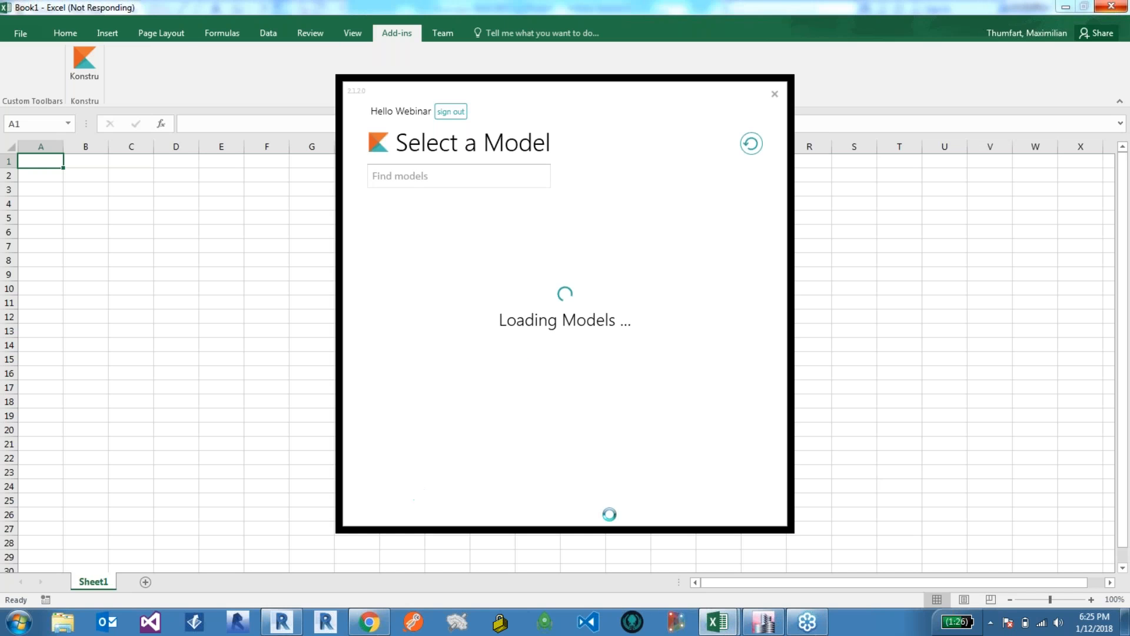
left_click(373, 627)
left_click_drag(700, 349, 691, 346)
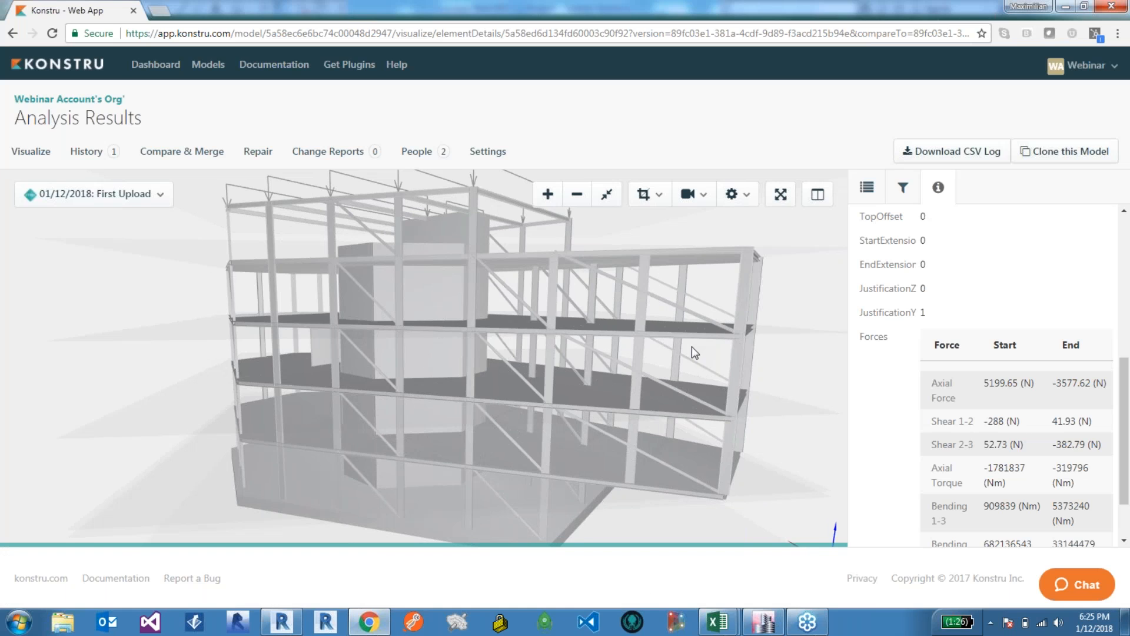
Step: Color the Konstru model by Profile type in the Visualize view
left_click(33, 154)
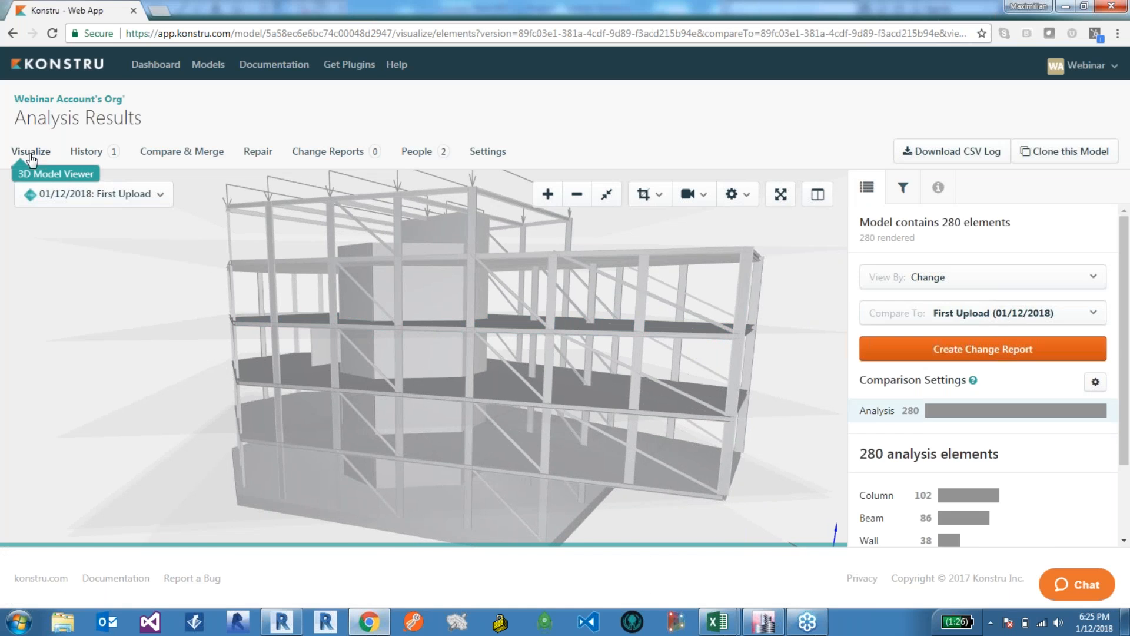
left_click(895, 287)
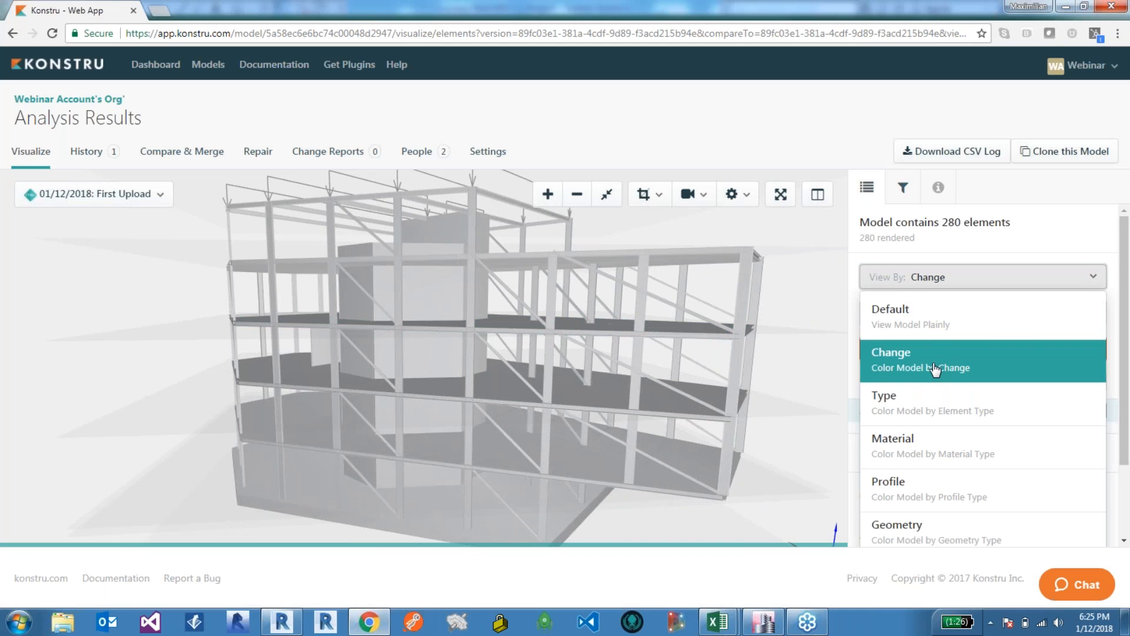
scroll(932, 362, "down", 3)
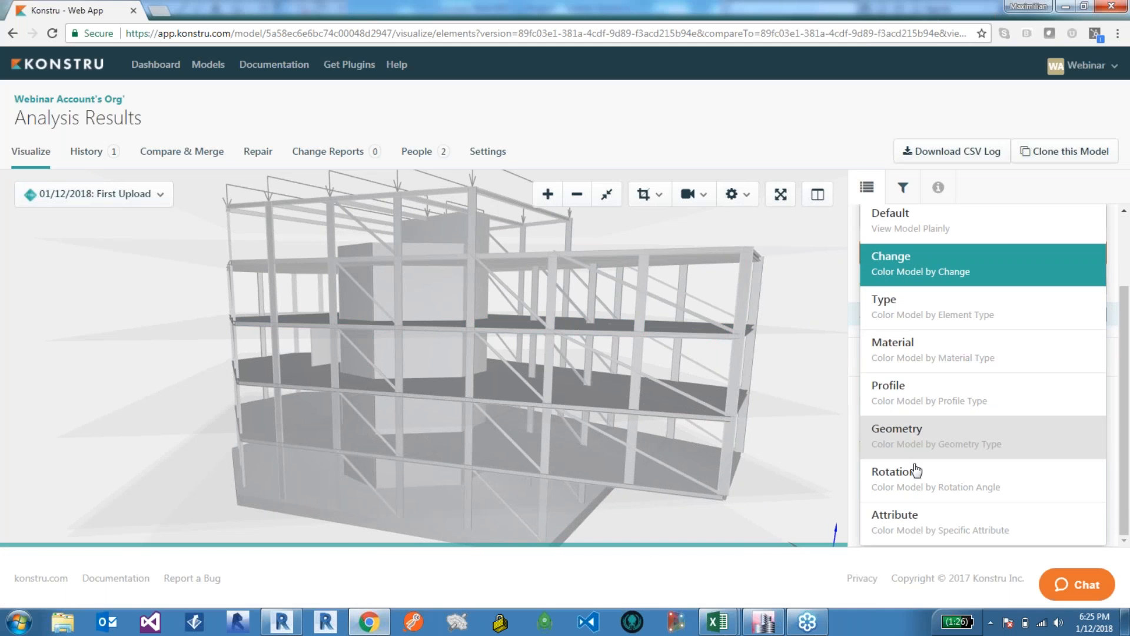
left_click(911, 401)
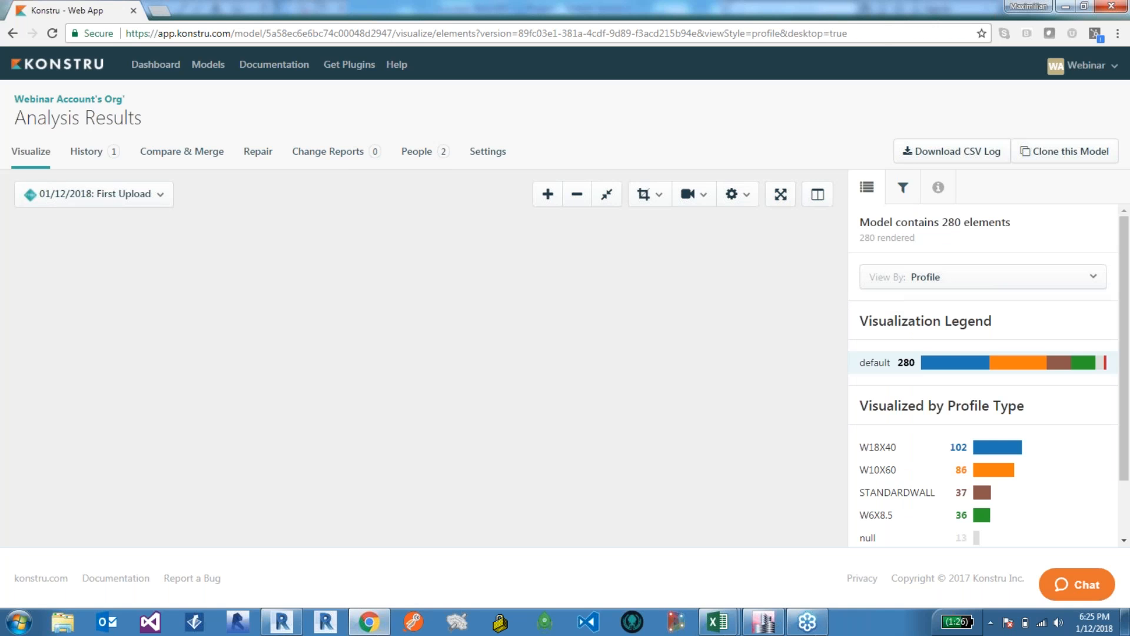
Step: Change the visualization to color by Attribute and choose the Forces attribute
scroll(464, 393, "up", 4)
left_click_drag(464, 393, 566, 391)
scroll(565, 391, "up", 5)
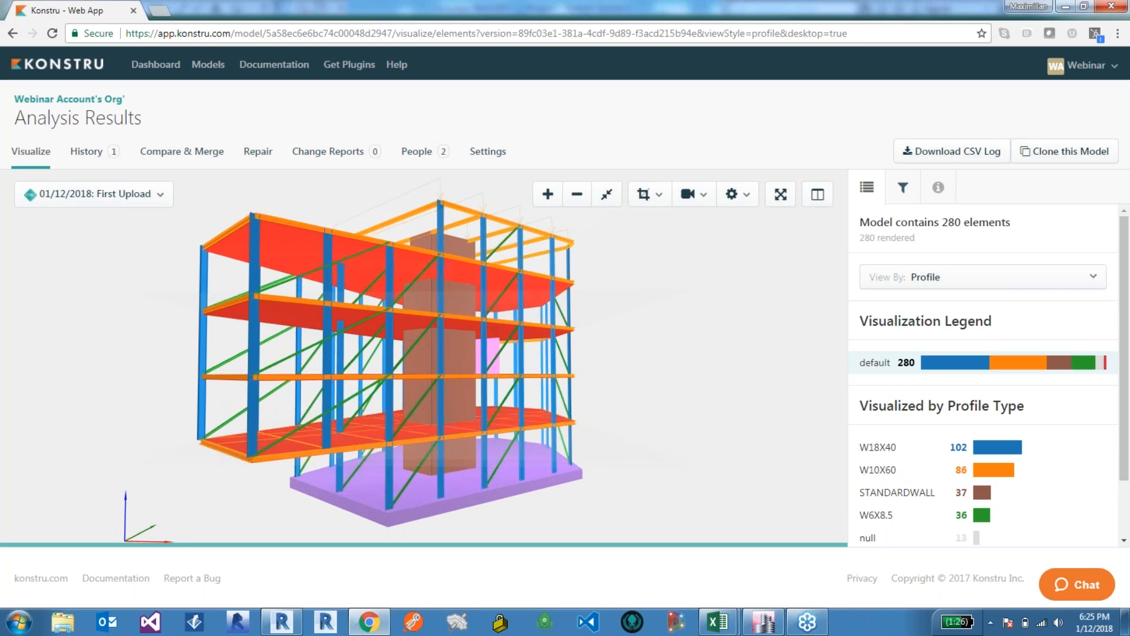
left_click(924, 281)
scroll(933, 346, "down", 2)
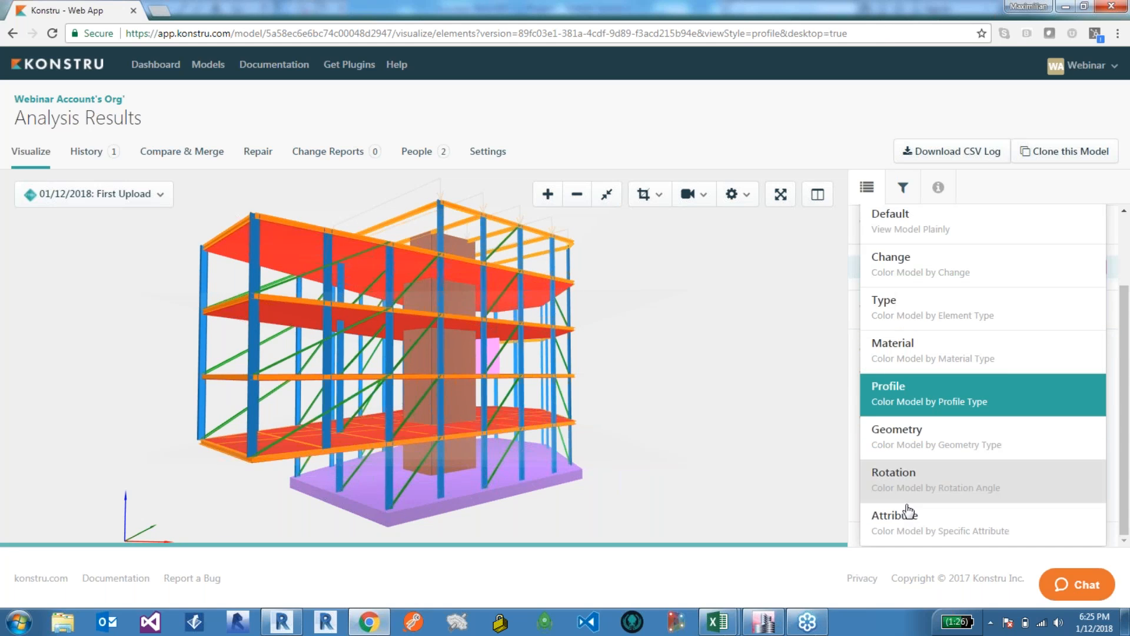
left_click(918, 528)
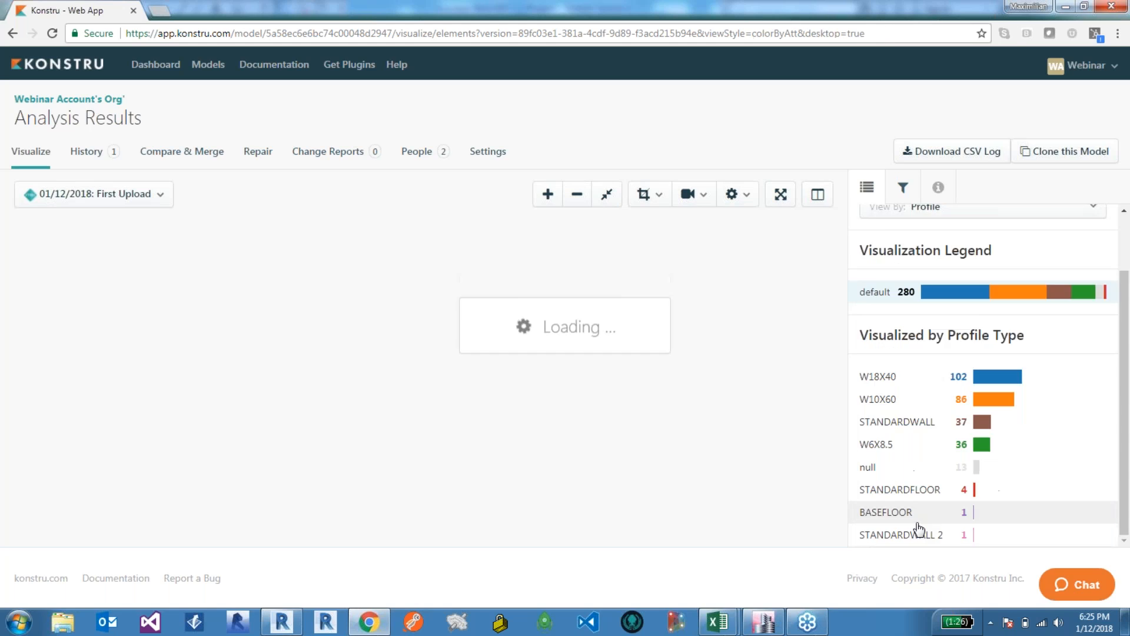
left_click(970, 310)
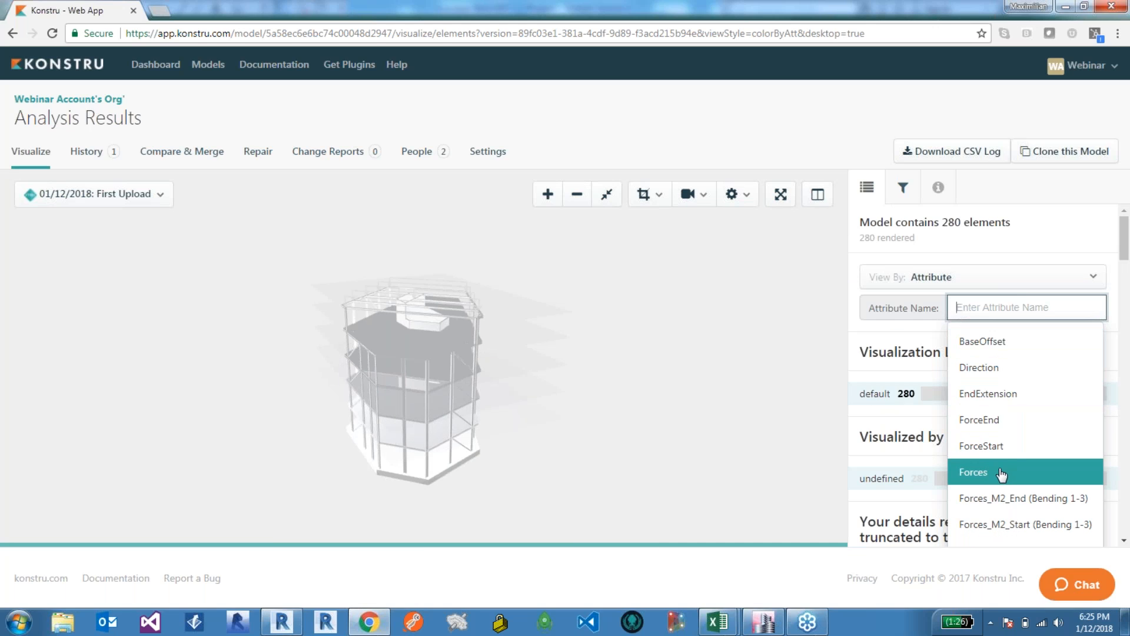
left_click(947, 281)
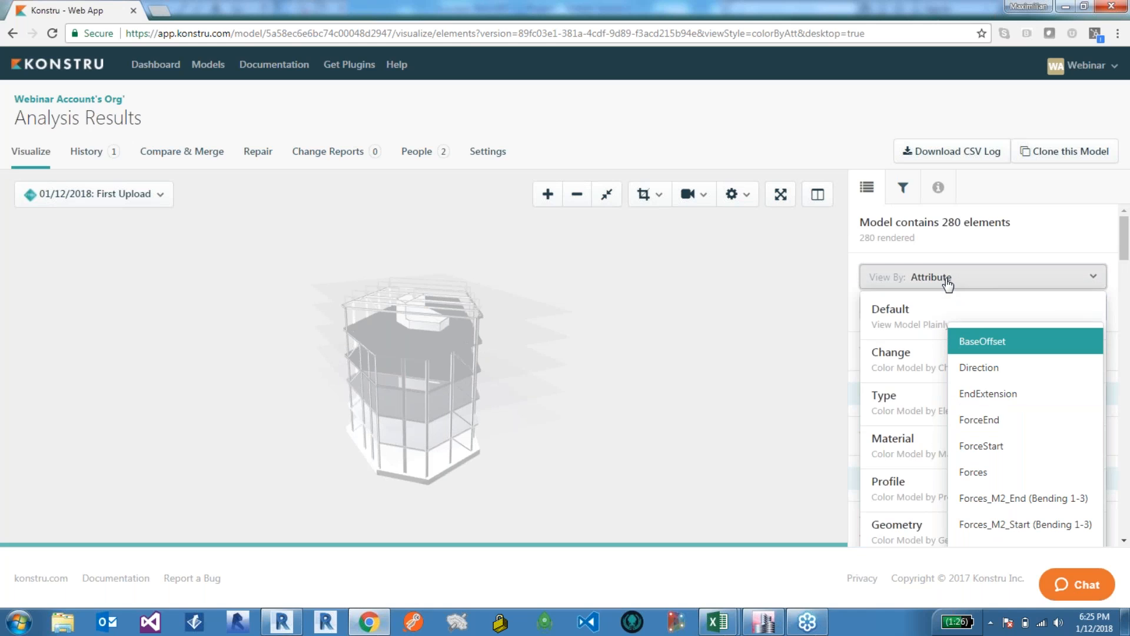
left_click(947, 285)
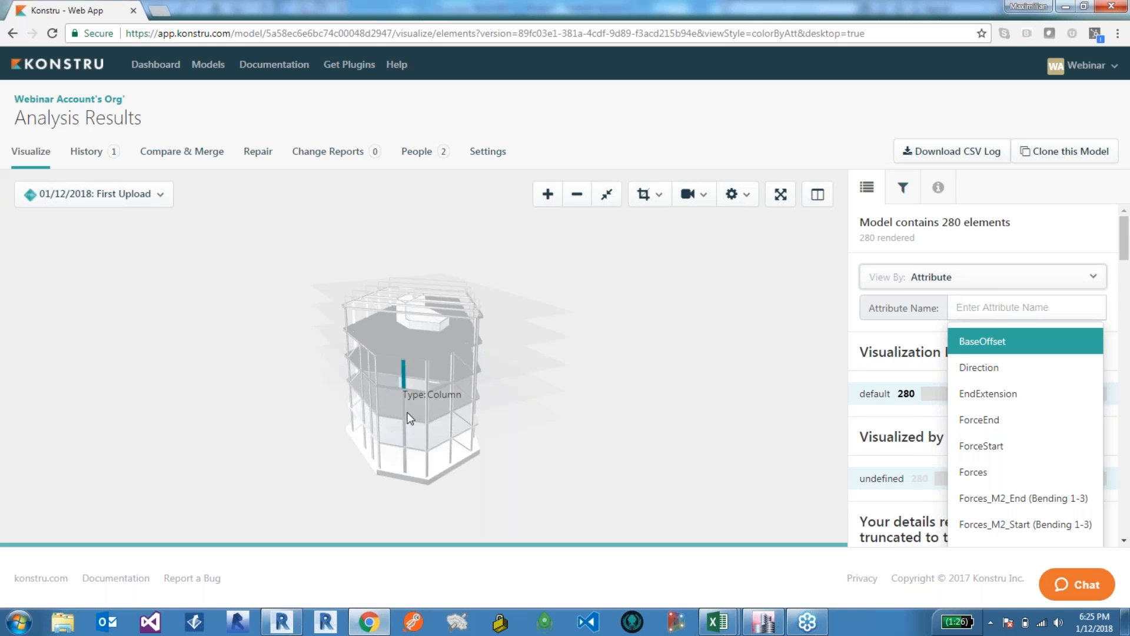
left_click_drag(408, 413, 458, 395)
left_click(979, 304)
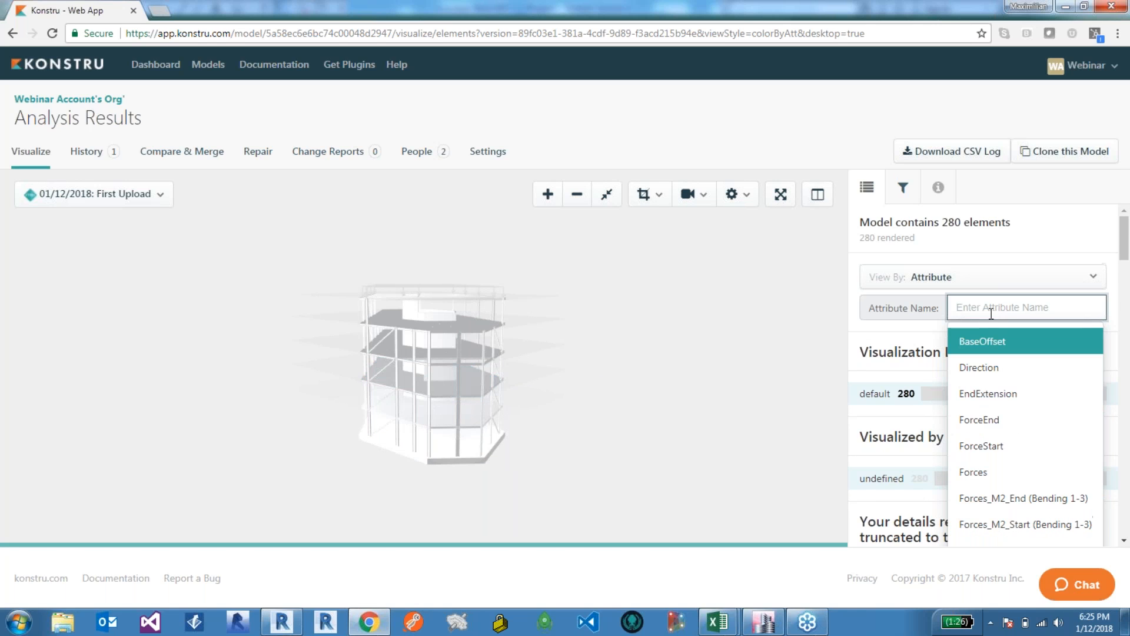
left_click(999, 472)
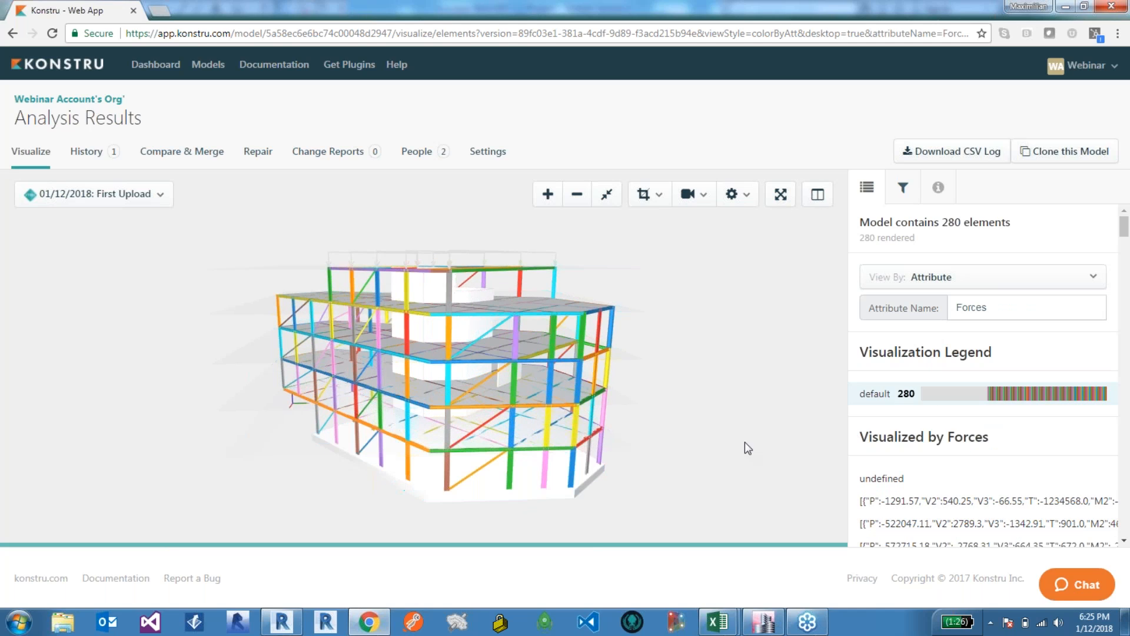
Step: Replace the visualized attribute with ForceStart
left_click_drag(995, 306, 929, 303)
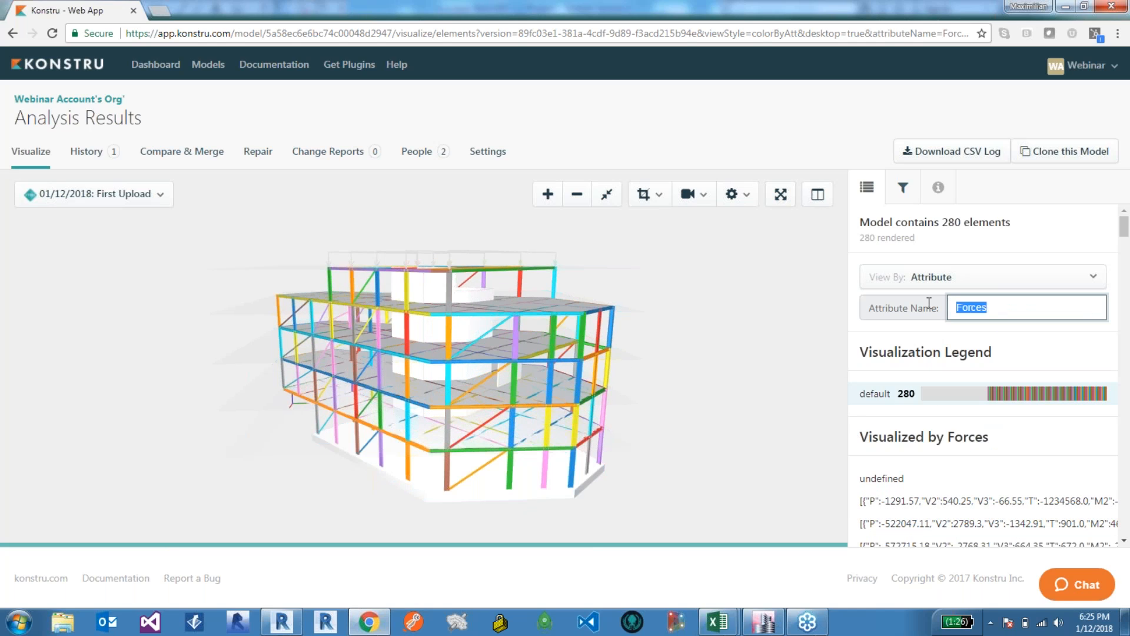
key("BackSpace")
key("Down")
key("Down")
key("Down")
key("Down")
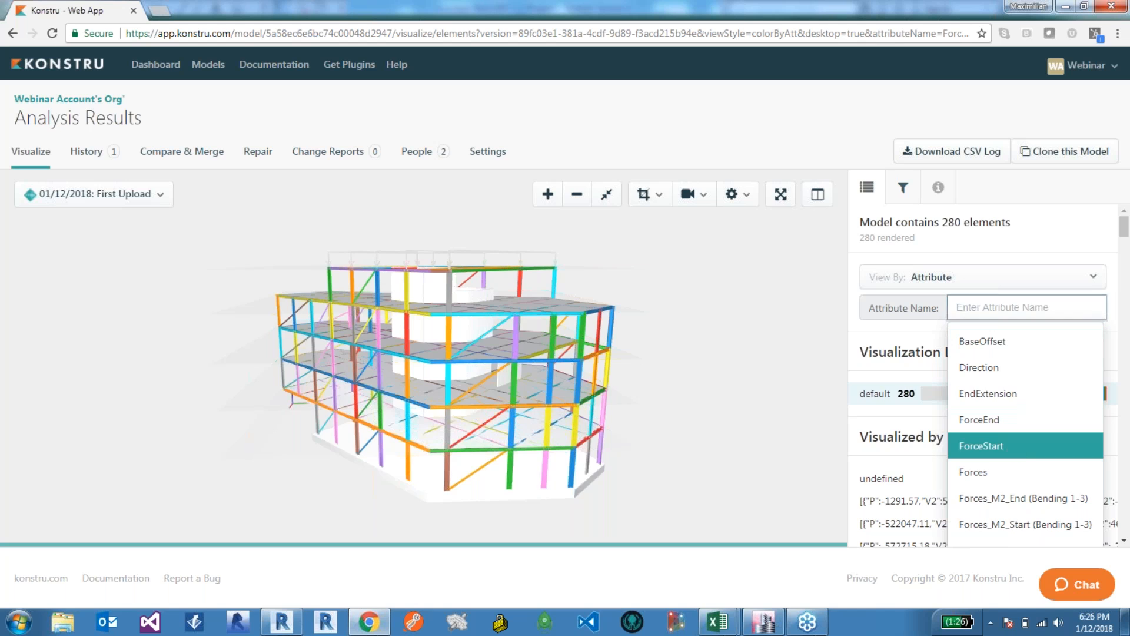
key("Return")
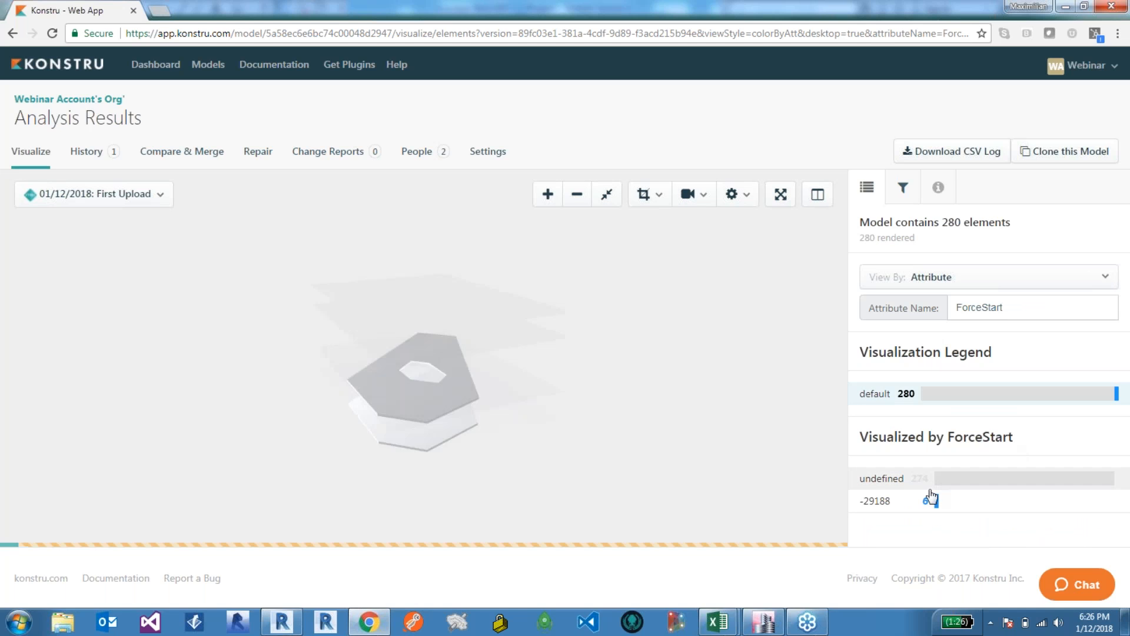
left_click_drag(491, 462, 290, 443)
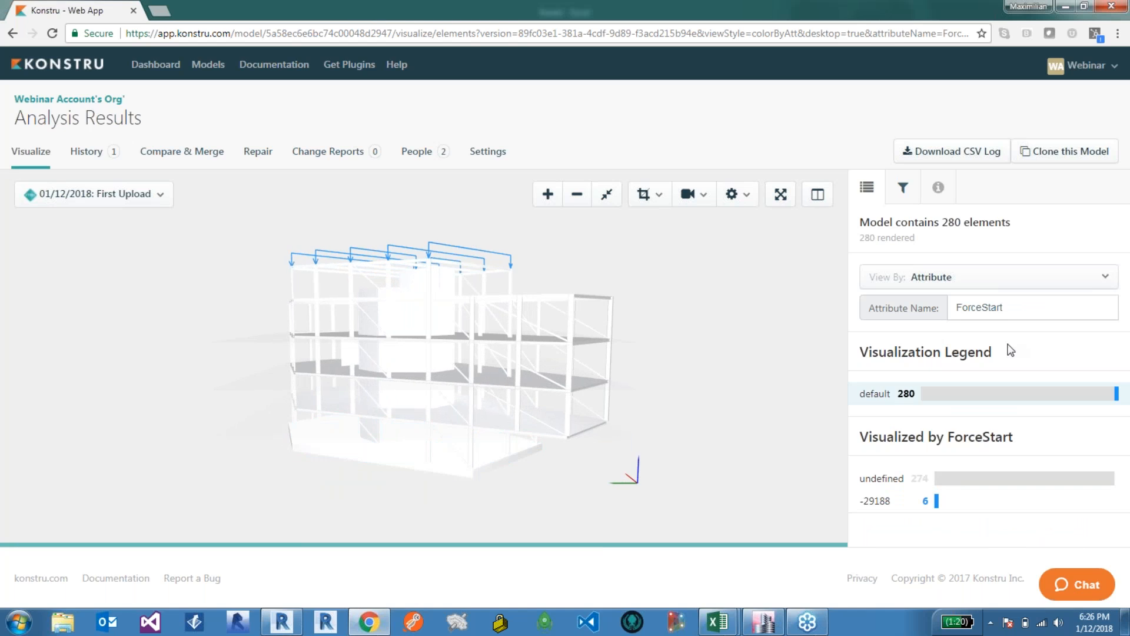
Step: Change the visualized attribute to Forces_P_Start (Axial Force)
left_click_drag(1006, 310, 926, 303)
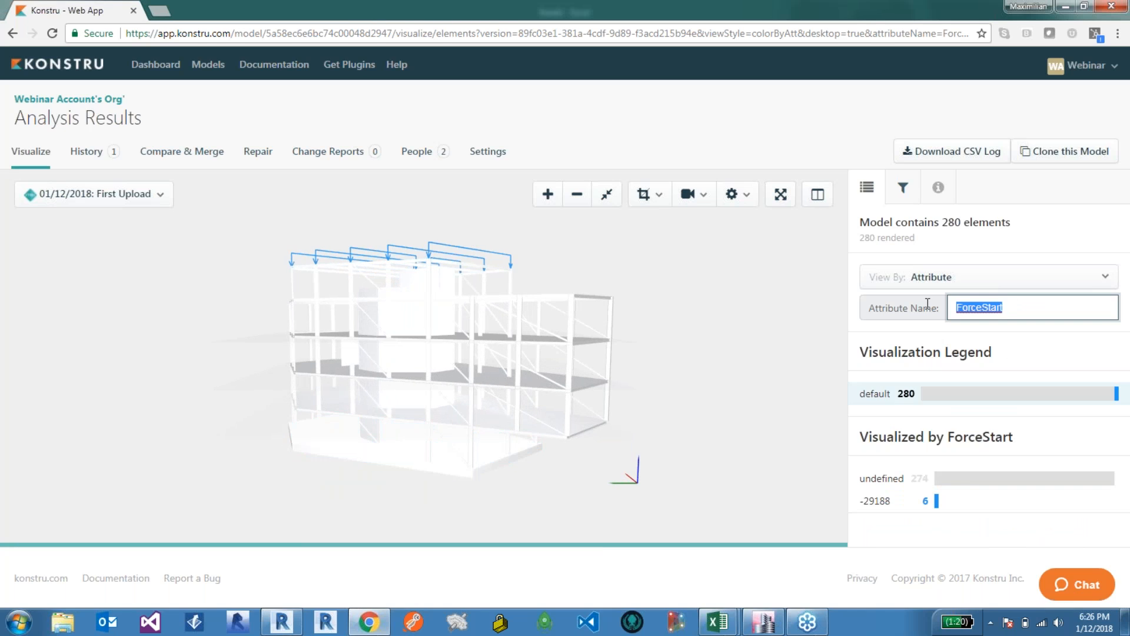
key("BackSpace")
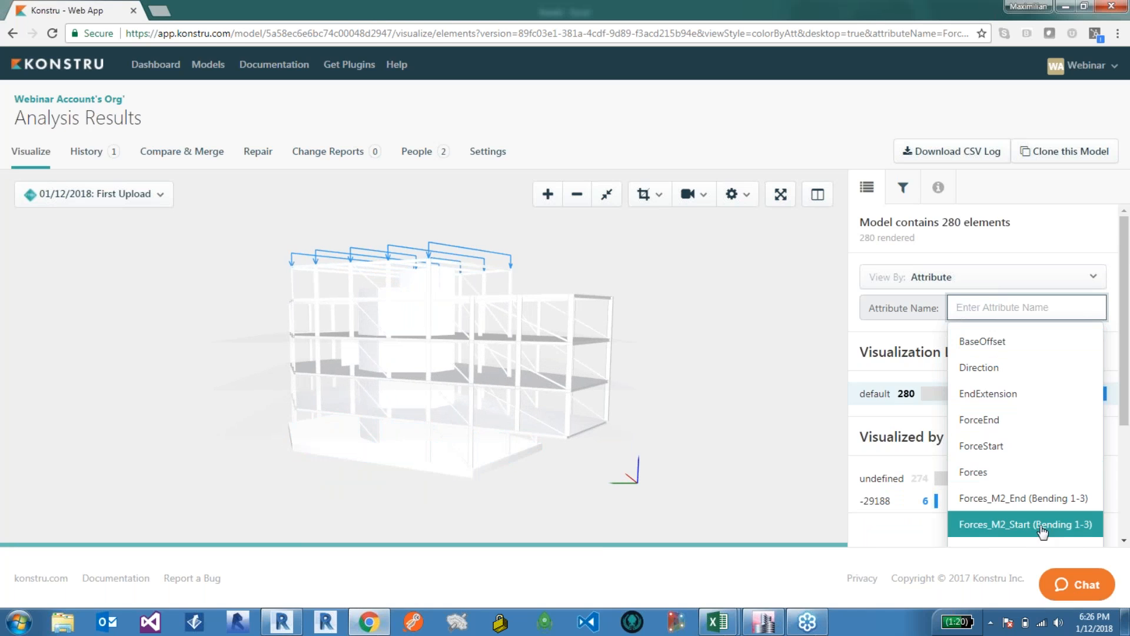
scroll(1040, 507, "down", 2)
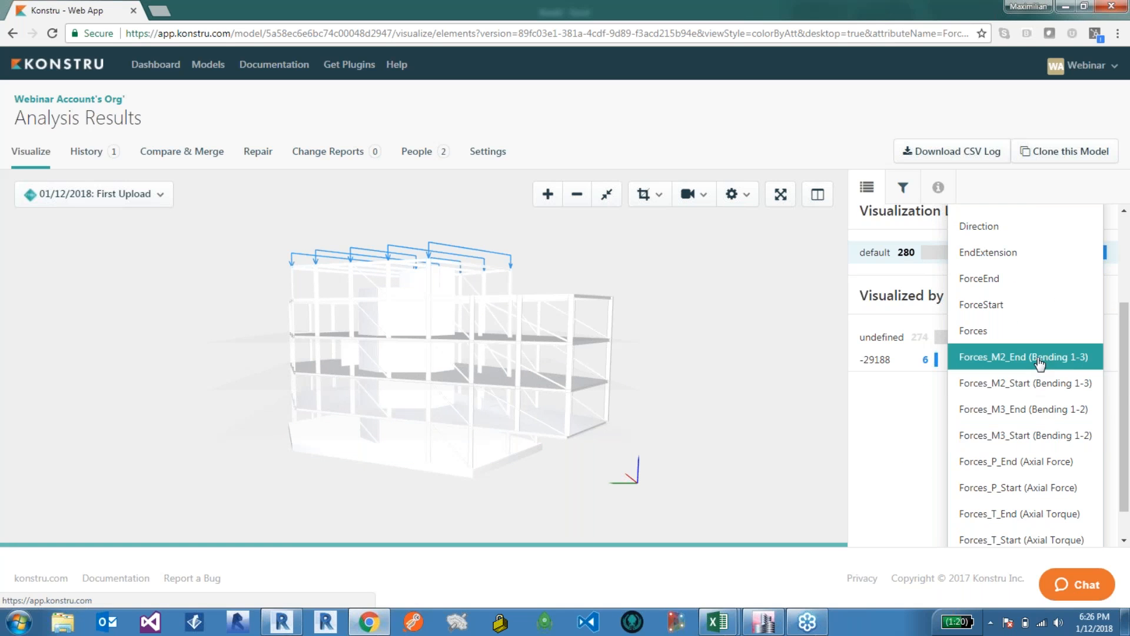
scroll(1031, 369, "down", 1)
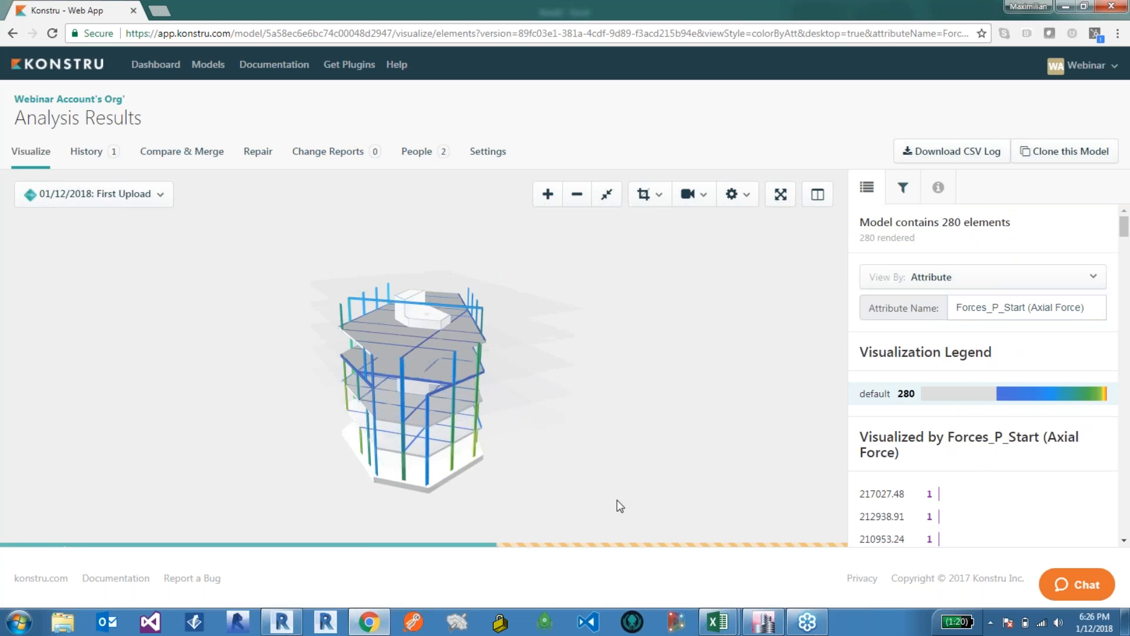
Step: Orbit the model and inspect the axial force values listed in the legend
left_click_drag(685, 456, 671, 425)
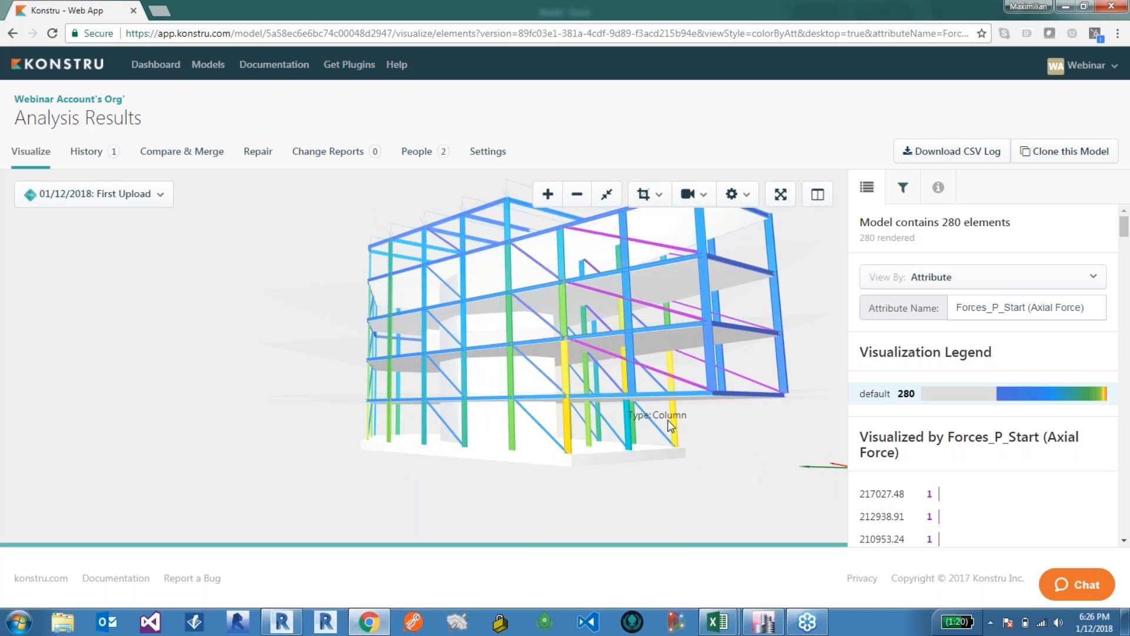
left_click_drag(1124, 231, 1124, 538)
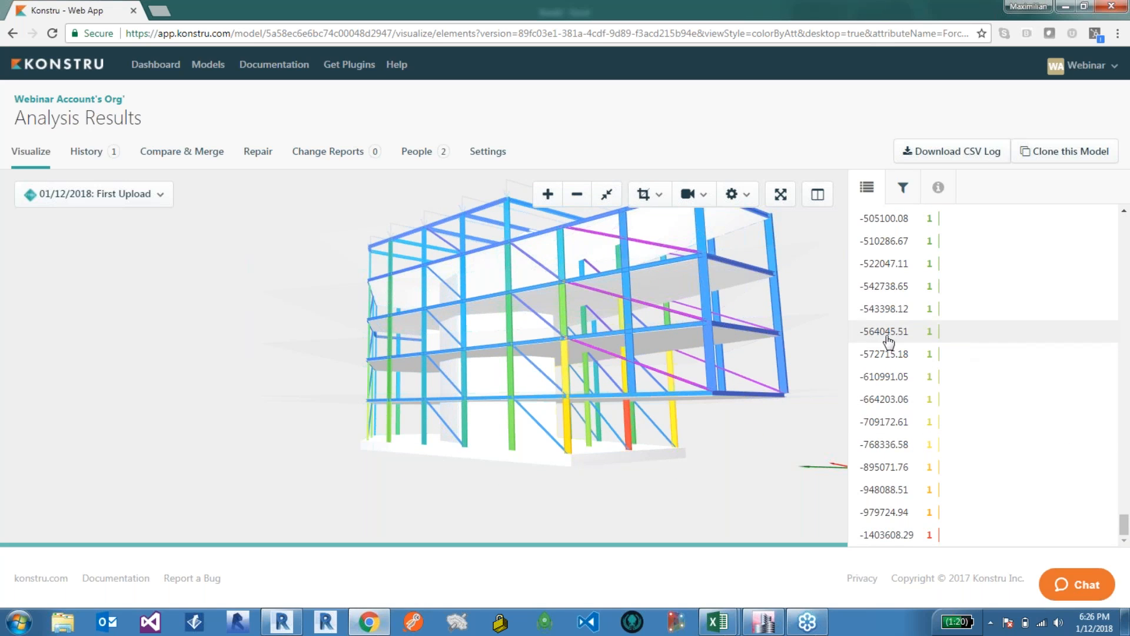
left_click(890, 537)
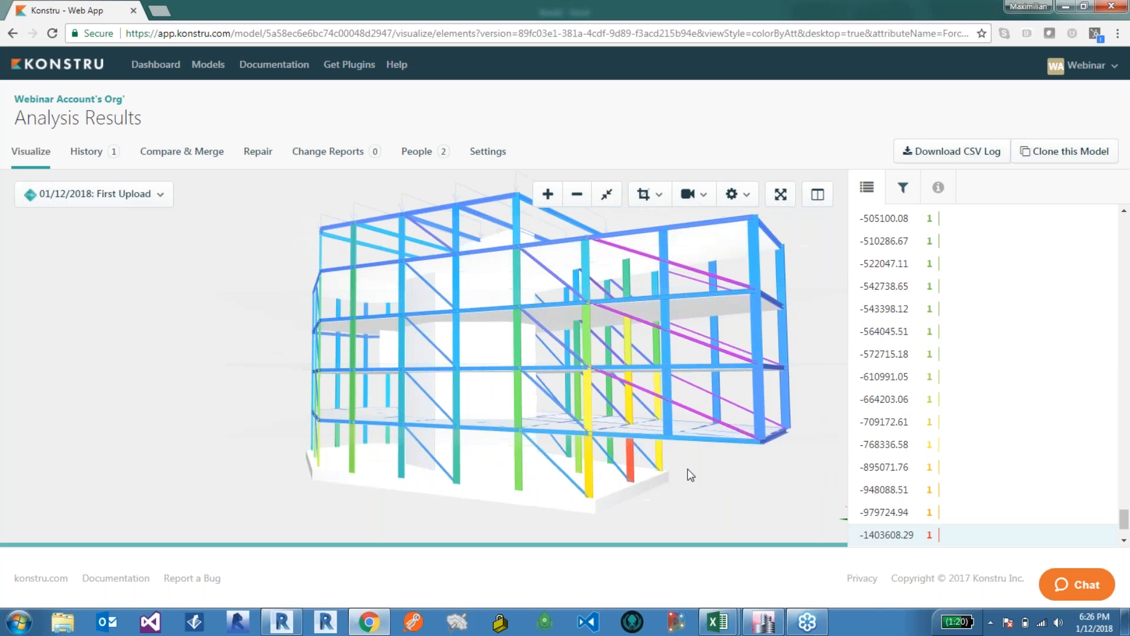
left_click_drag(1124, 520, 1124, 224)
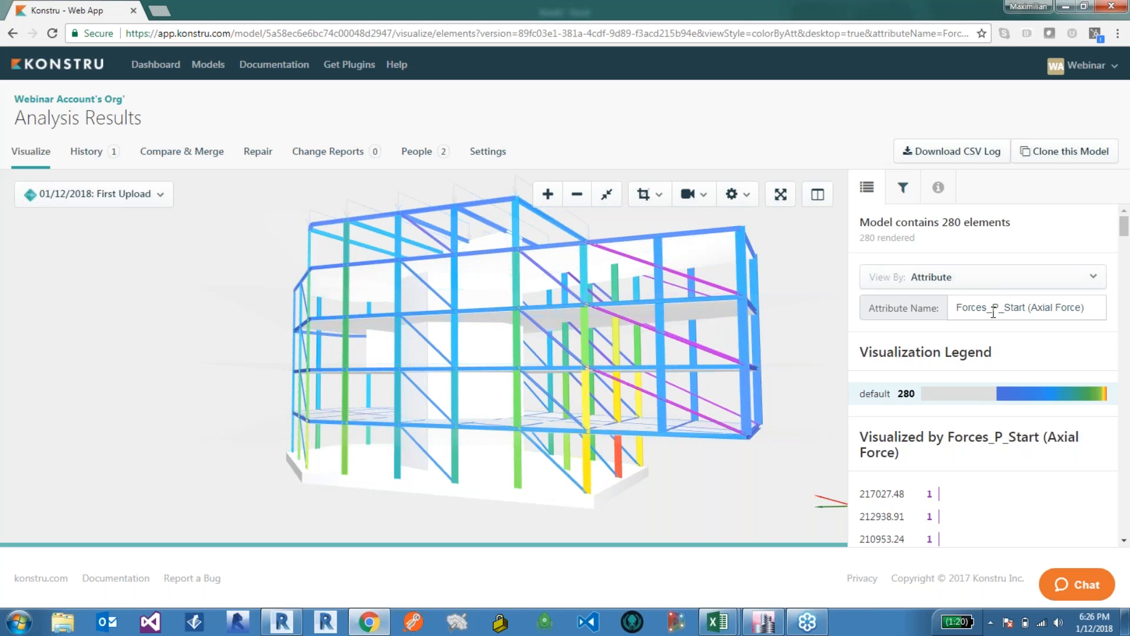
Step: Switch to Excel and download the Analysis Results model into the workbook through the Konstru add-in
mouse_move(717, 621)
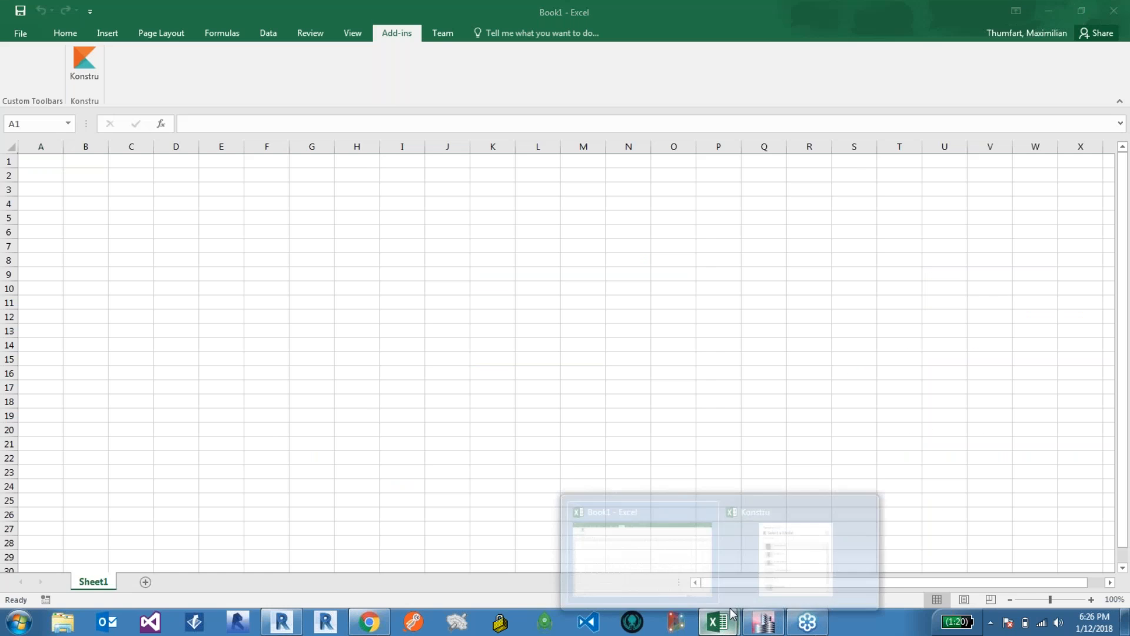
left_click(692, 578)
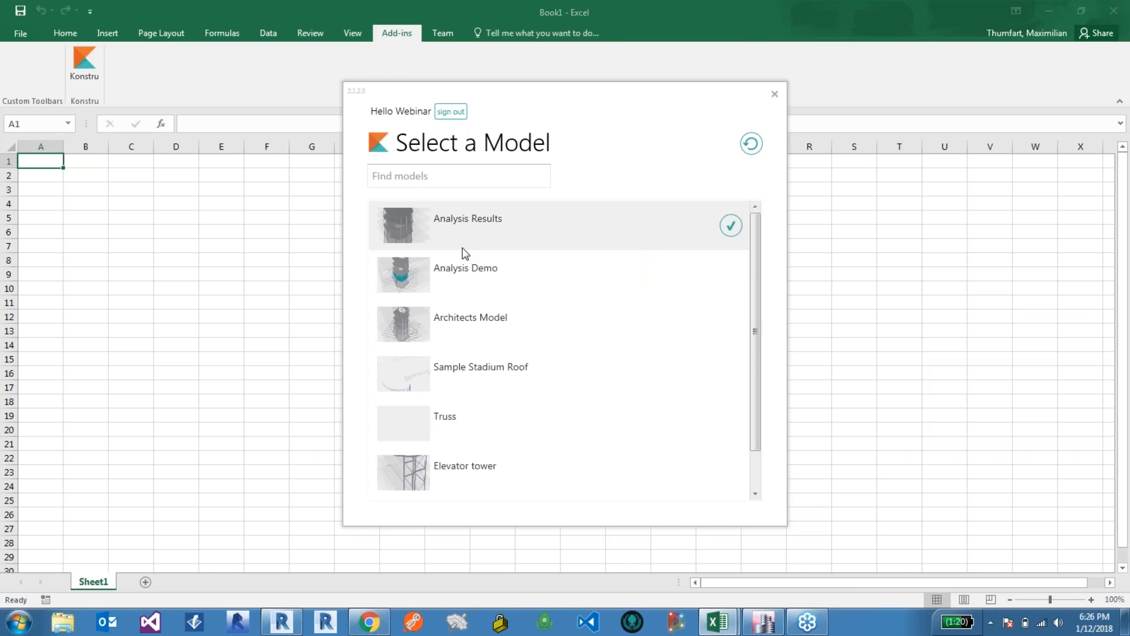
left_click(731, 225)
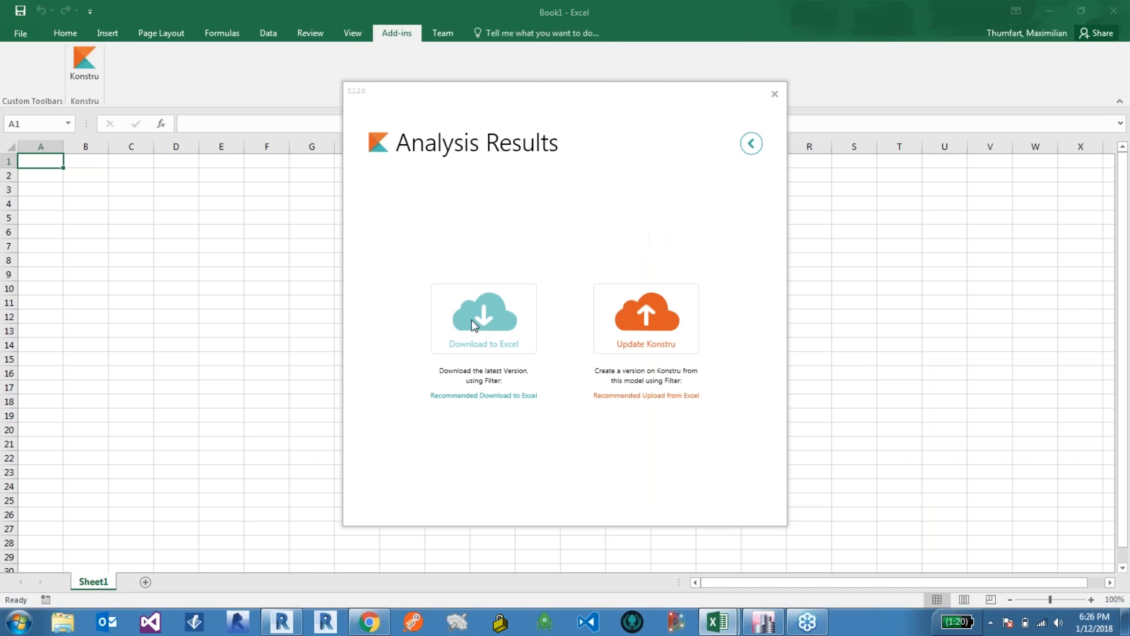
left_click(479, 319)
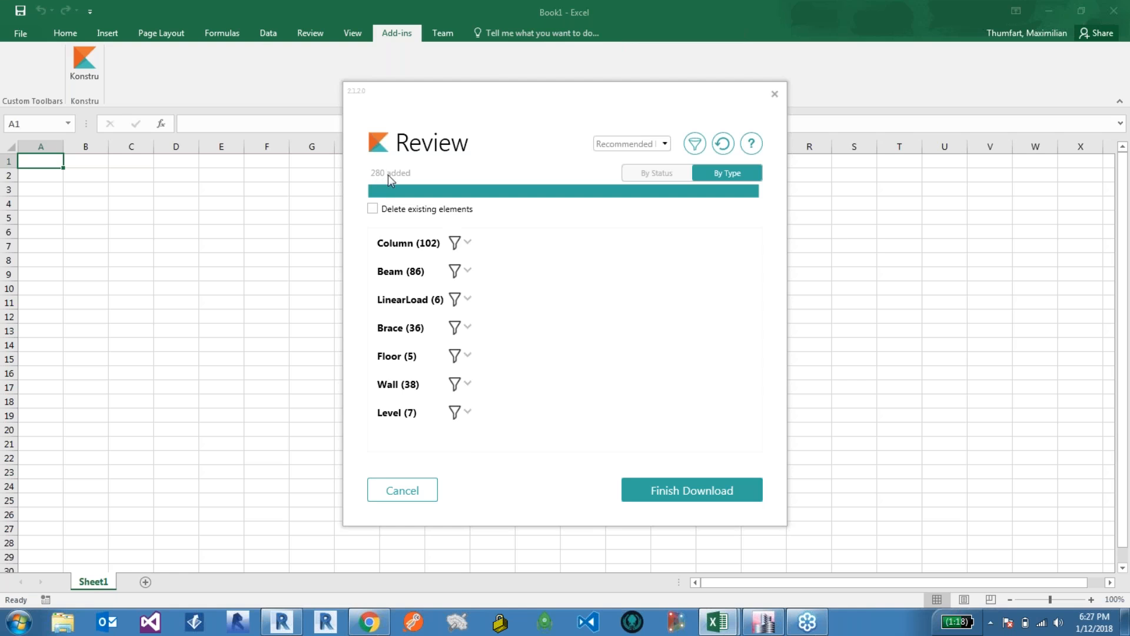
left_click(676, 495)
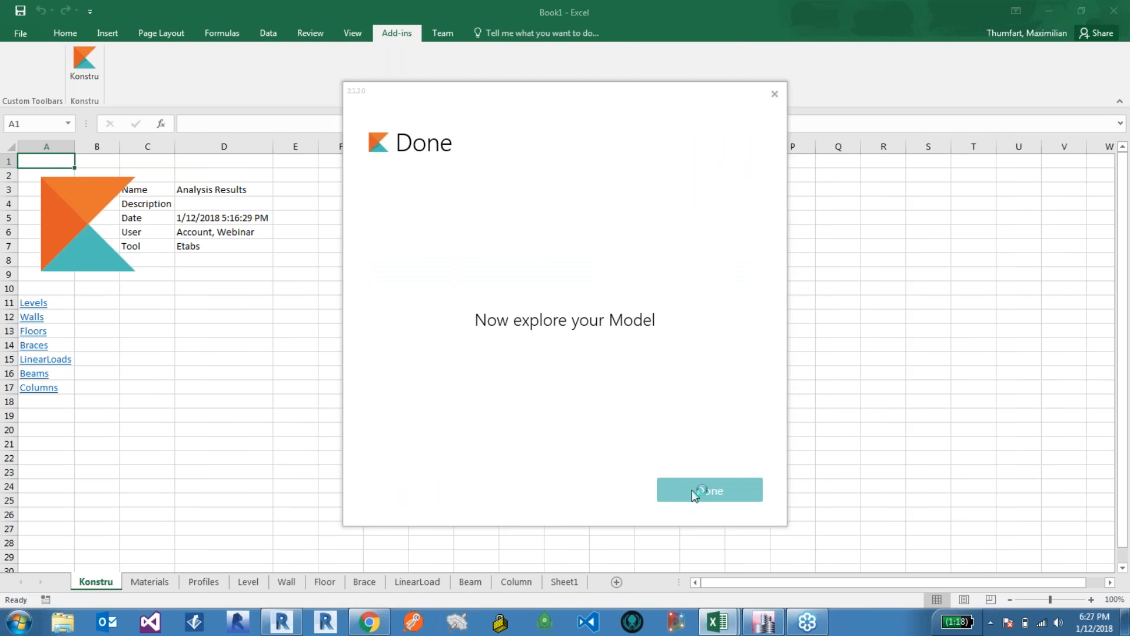
left_click(696, 491)
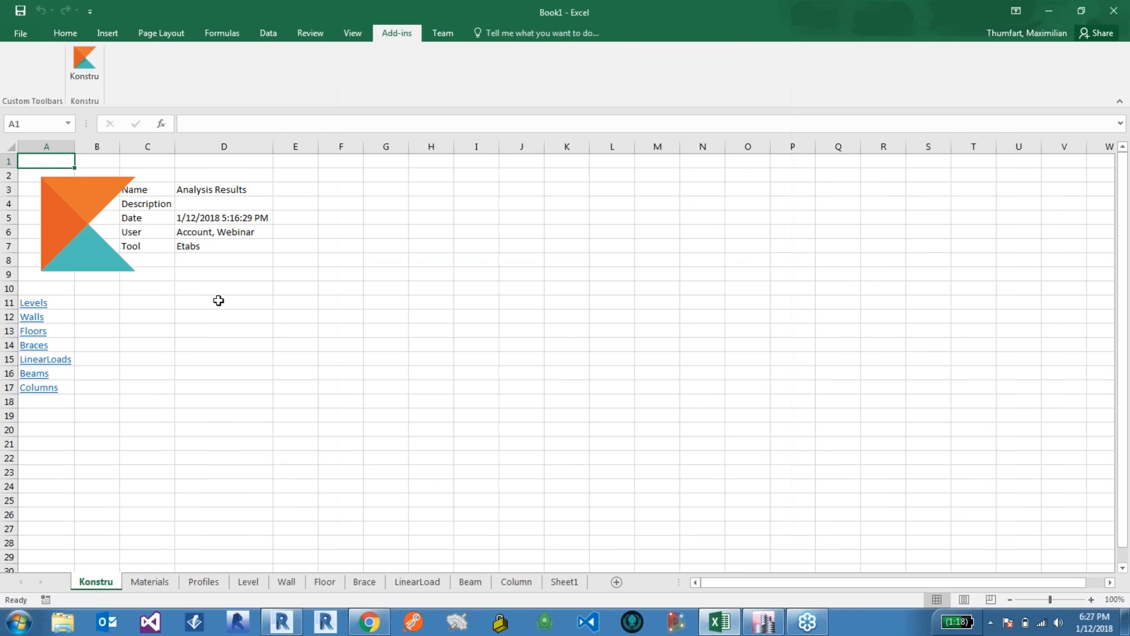
Step: Open the Beams sheet from the summary links and inspect the beam properties columns
left_click(201, 190)
left_click(235, 232)
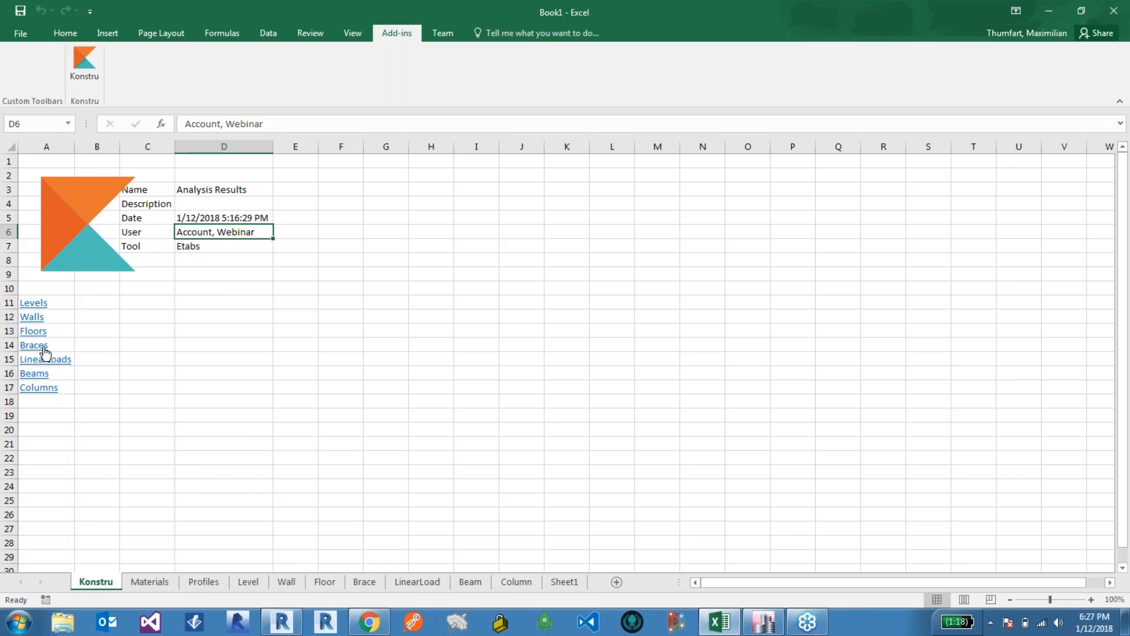
left_click(43, 376)
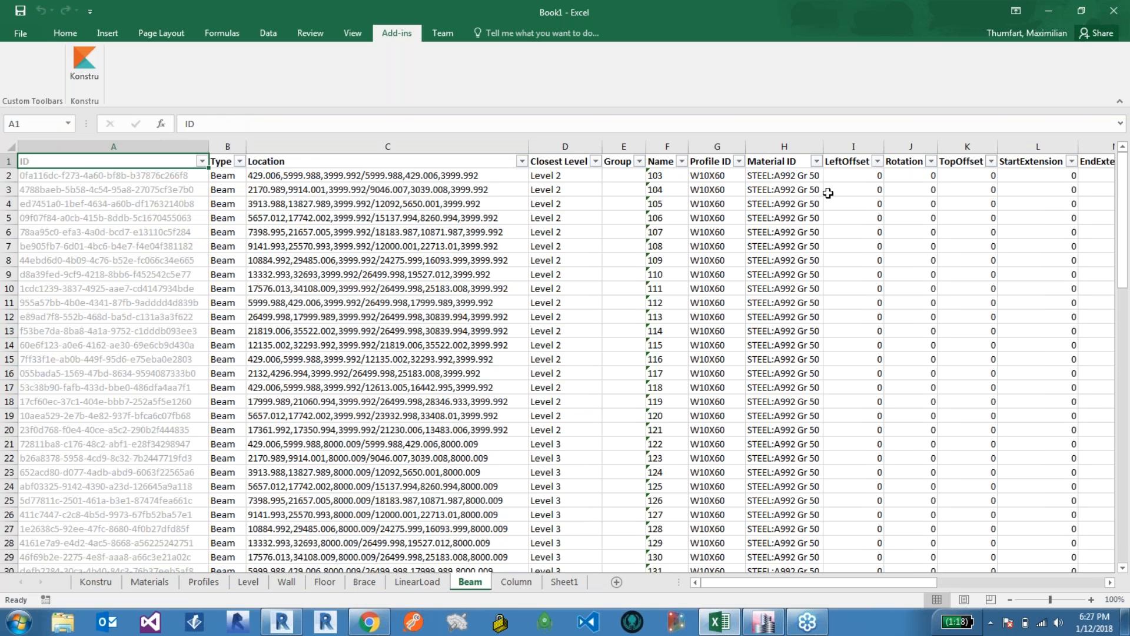
left_click(112, 179)
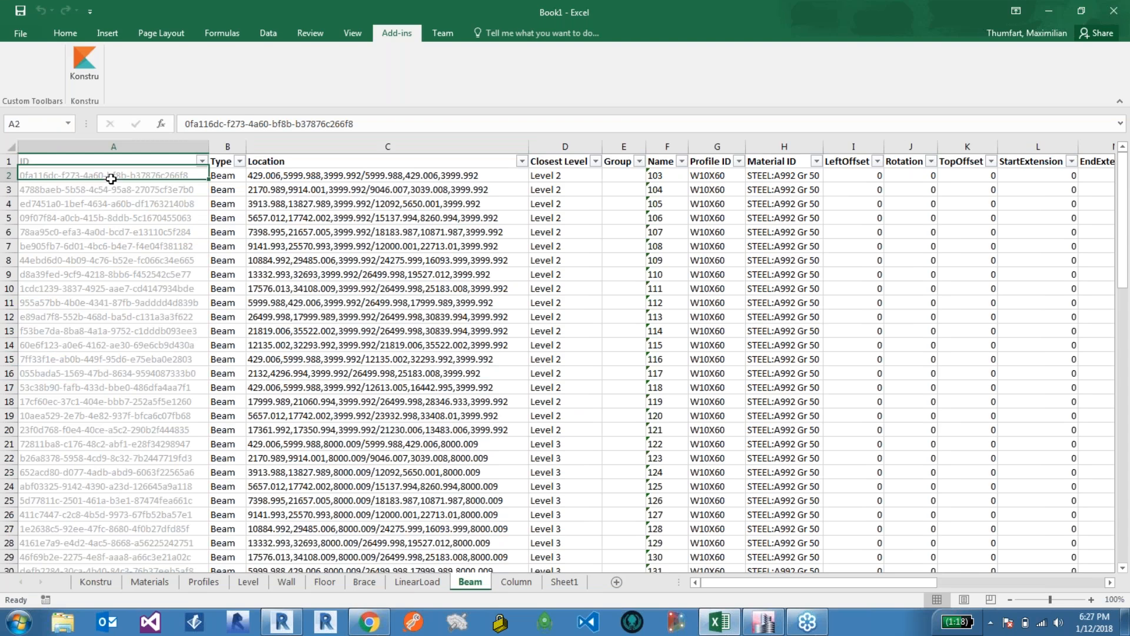
left_click(225, 177)
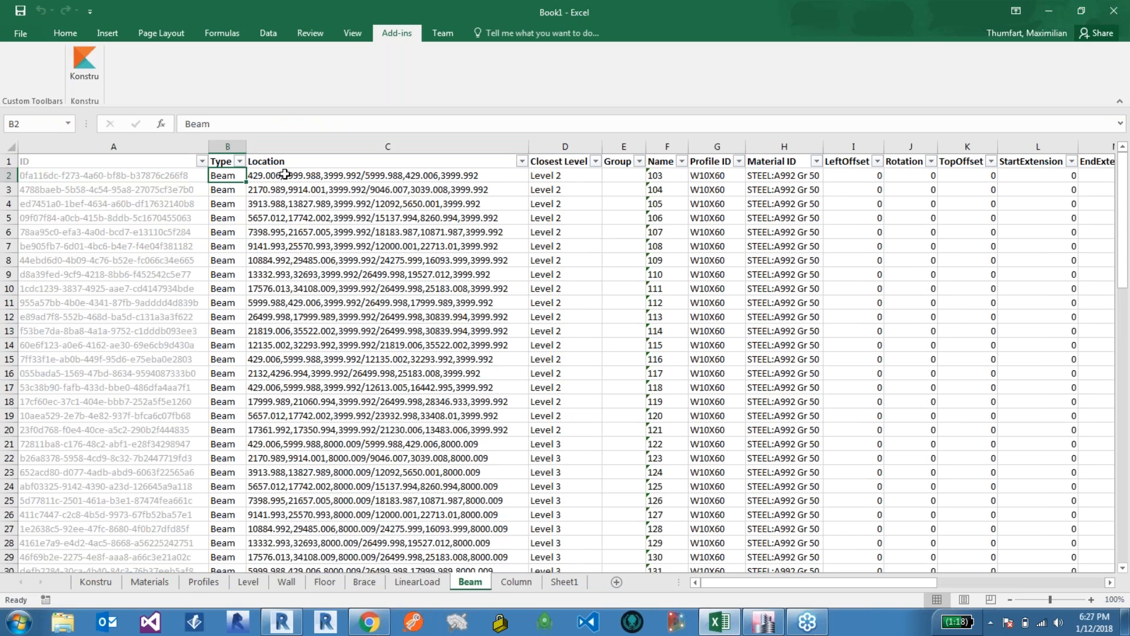
left_click(295, 177)
left_click(574, 177)
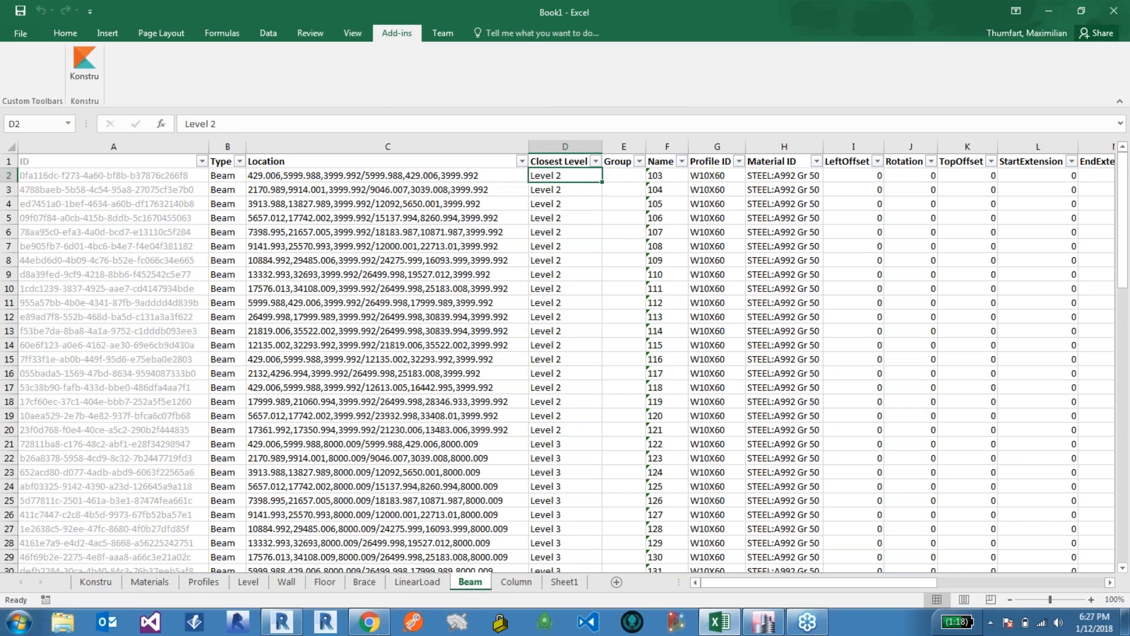
left_click(670, 177)
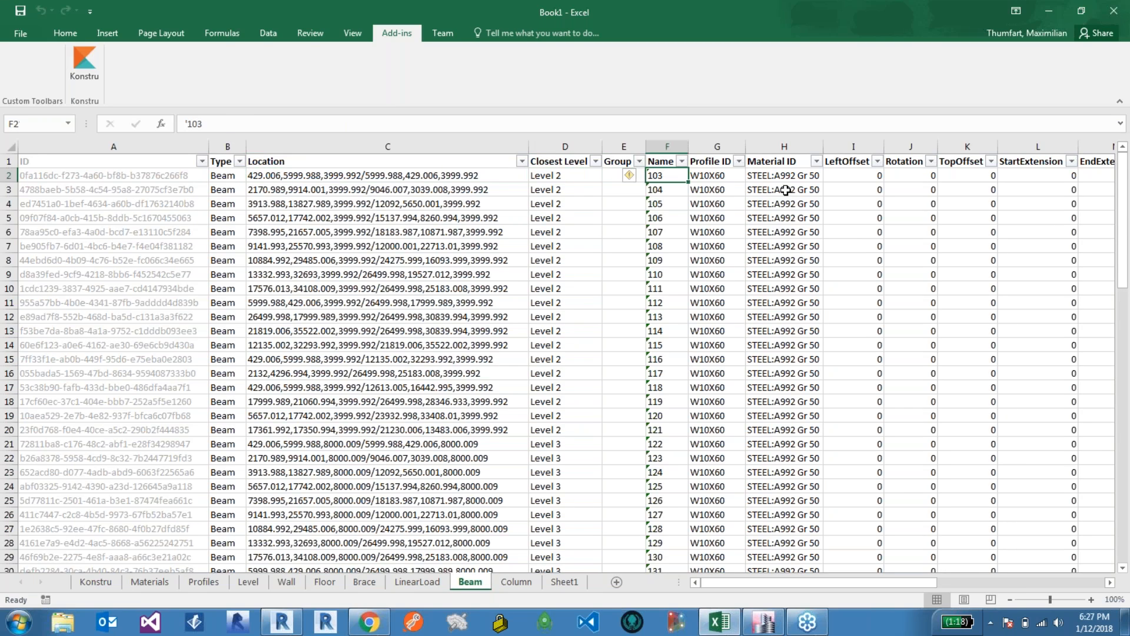
left_click(725, 177)
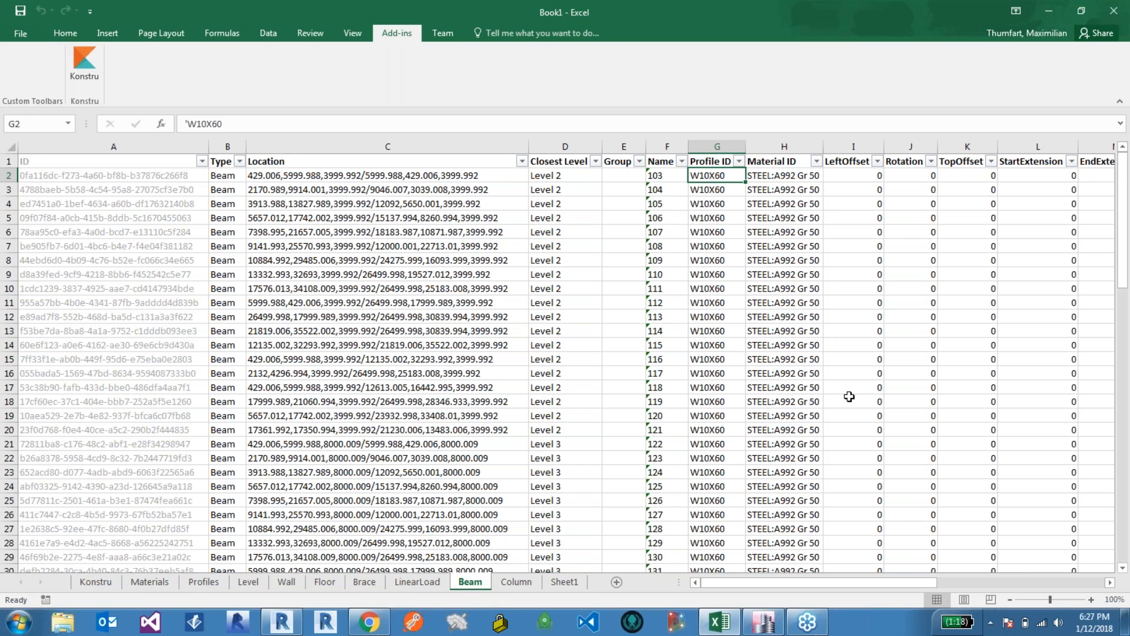
Step: Scroll across the Beam sheet to examine the start and end force columns such as V2_End
left_click_drag(795, 583, 1109, 585)
left_click(1110, 582)
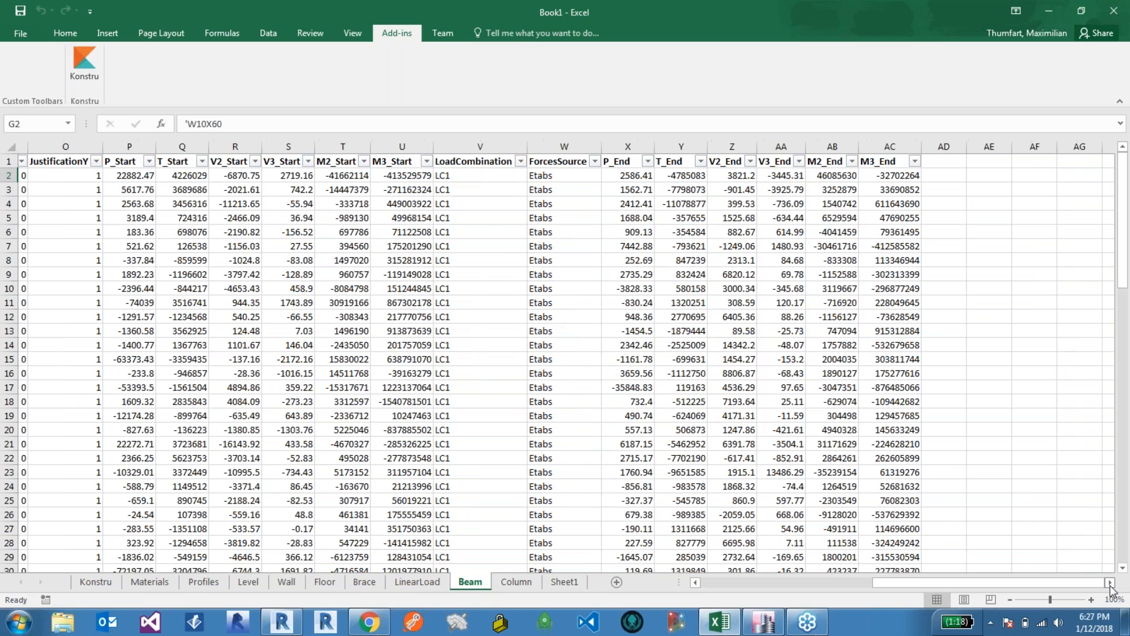
left_click(1110, 582)
left_click(444, 175)
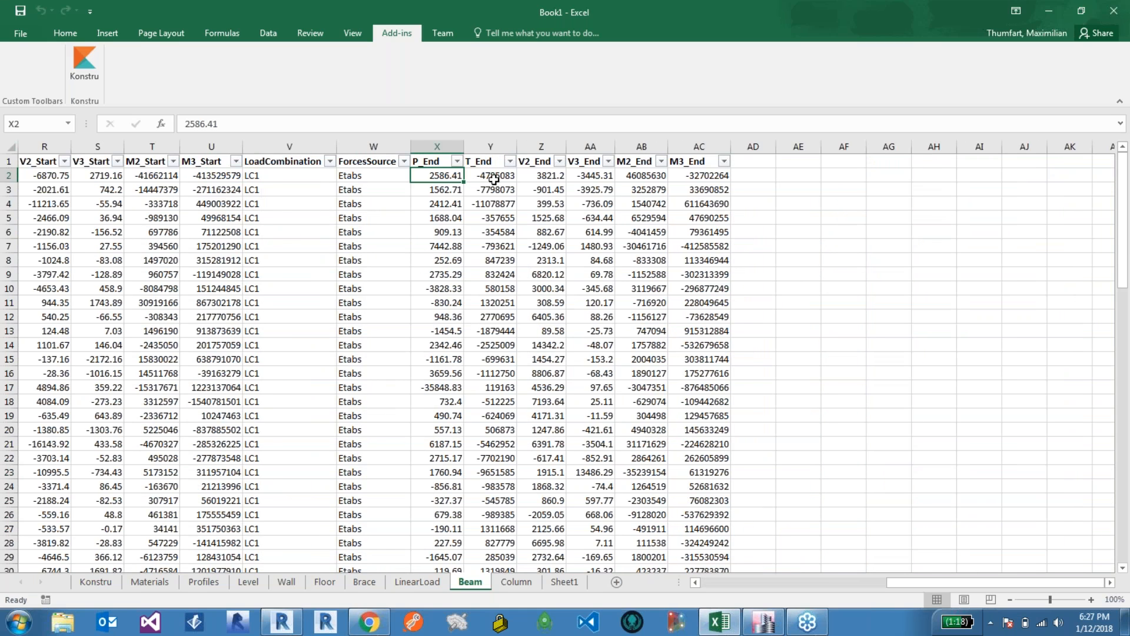
left_click(494, 179)
left_click(473, 190)
left_click(485, 242)
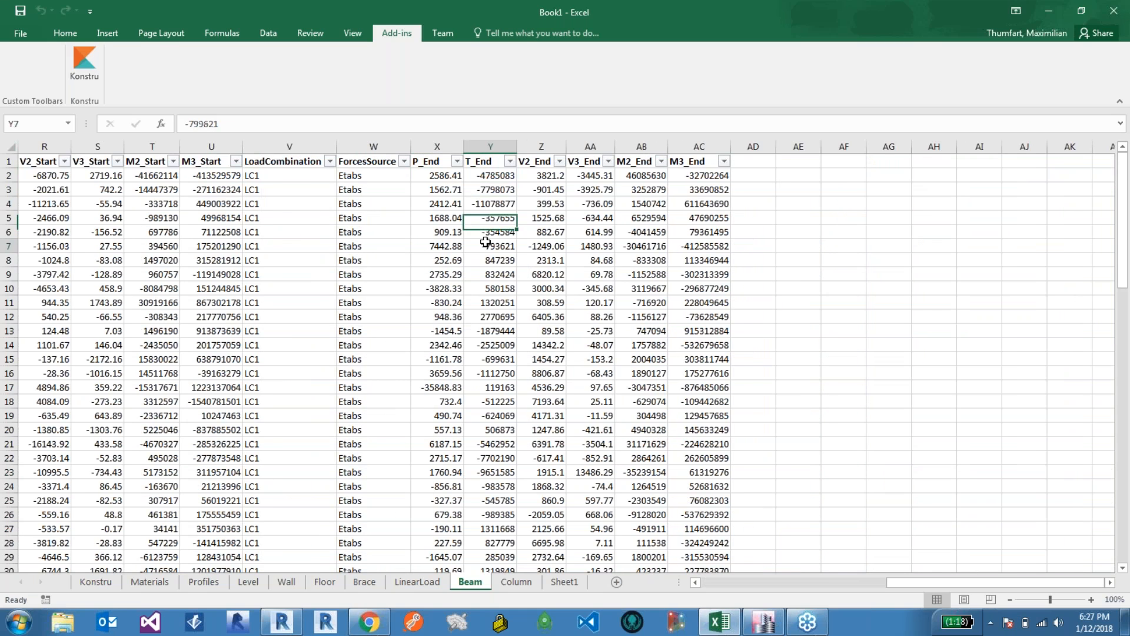
left_click(439, 161)
left_click(483, 162)
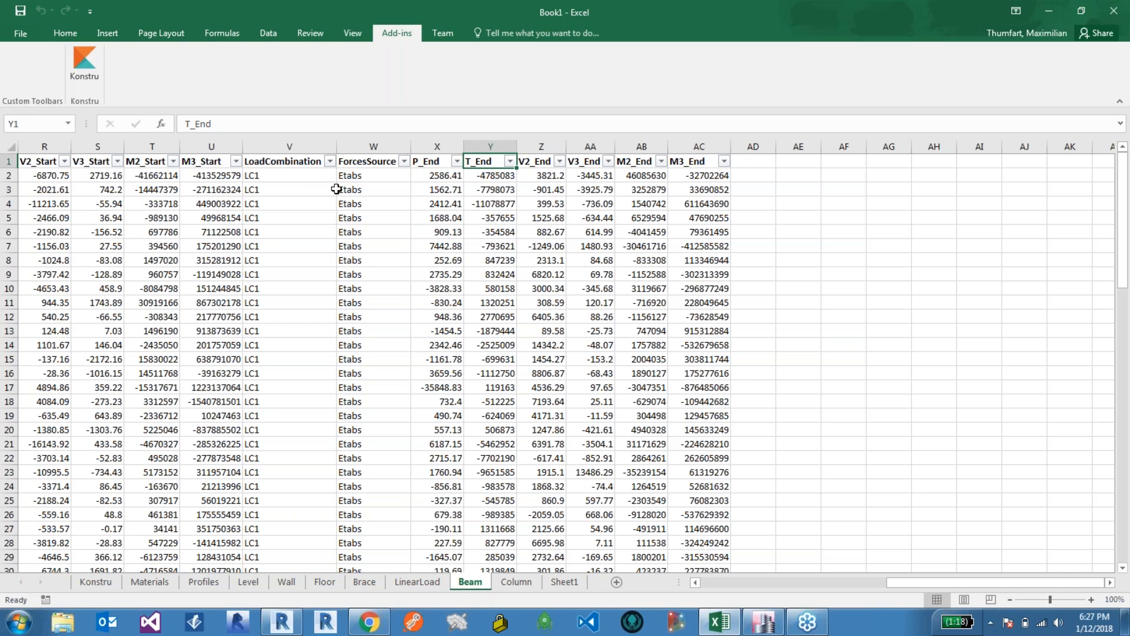
left_click_drag(913, 578, 904, 579)
left_click(852, 161)
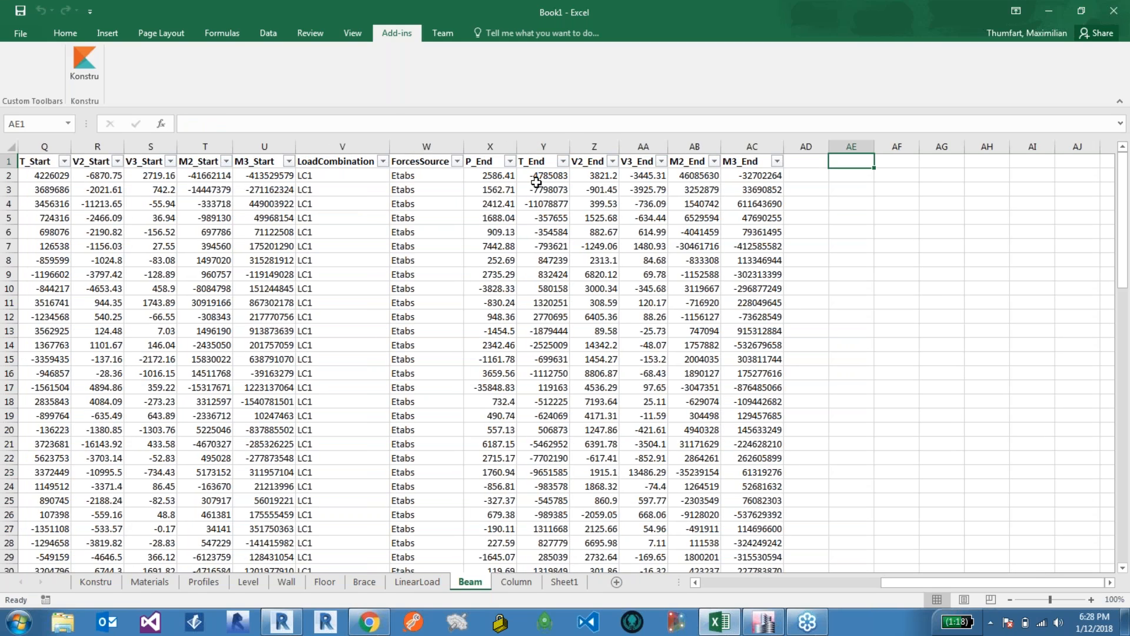
left_click(585, 162)
left_click(589, 176)
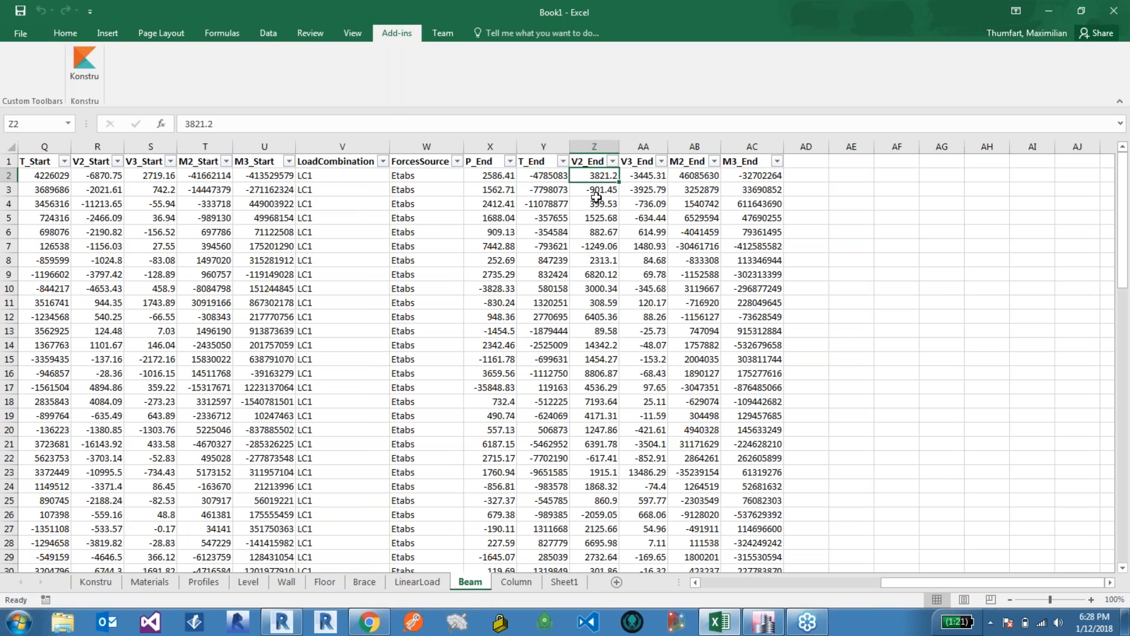
left_click(595, 190)
left_click(591, 176)
left_click(841, 162)
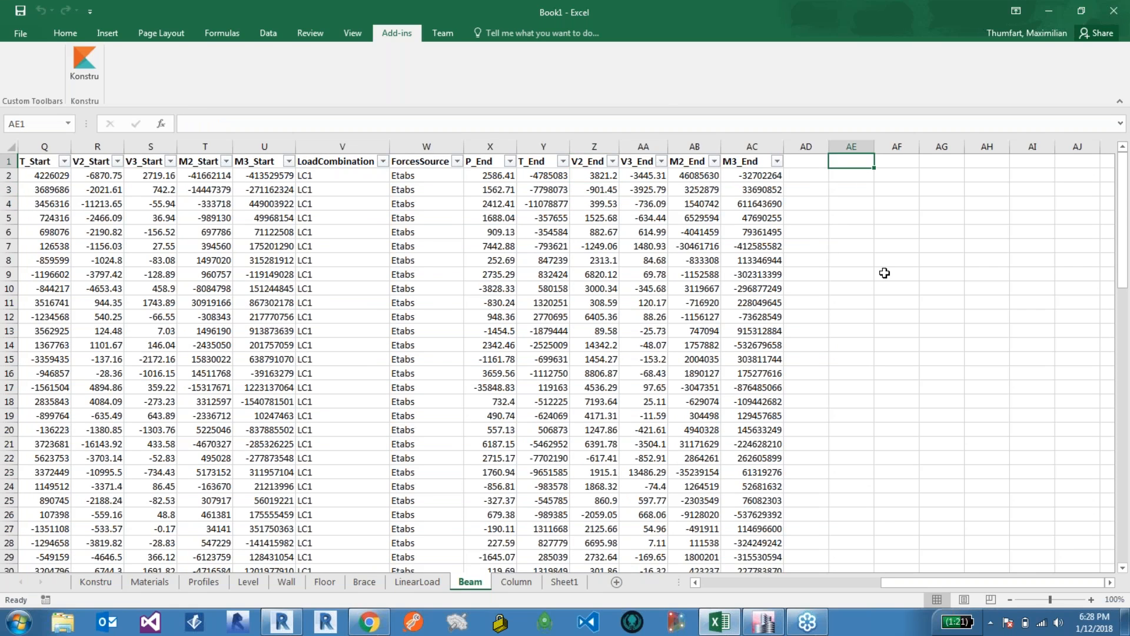
Step: Add the column header V2 End Rounded in cell AE1 next to the force columns
type("V2")
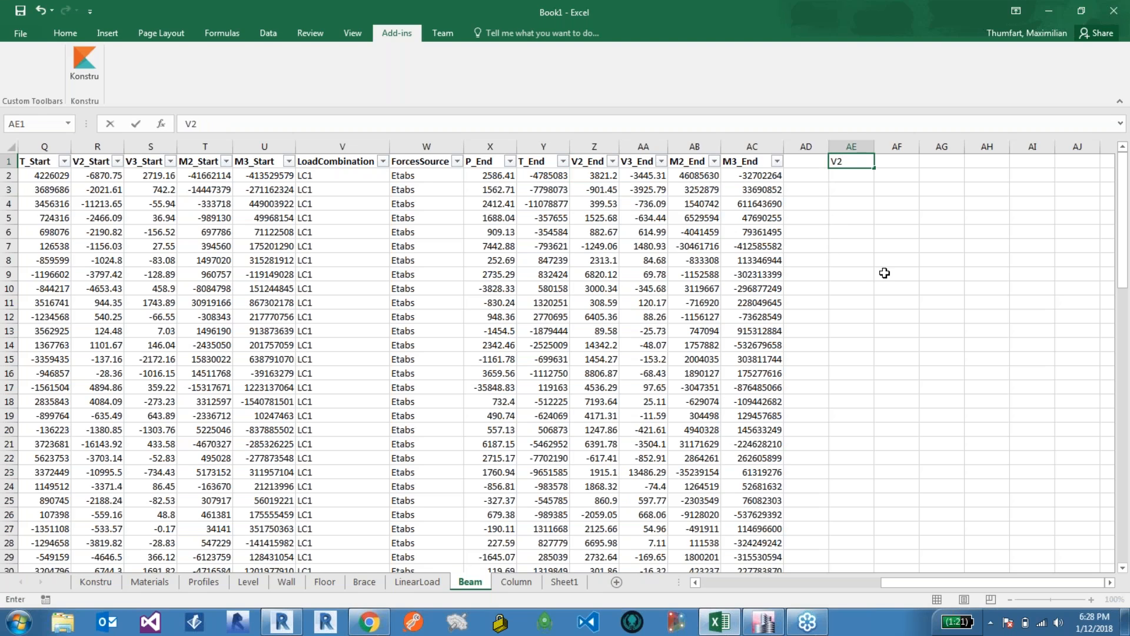
type(" End Rounded")
key("Return")
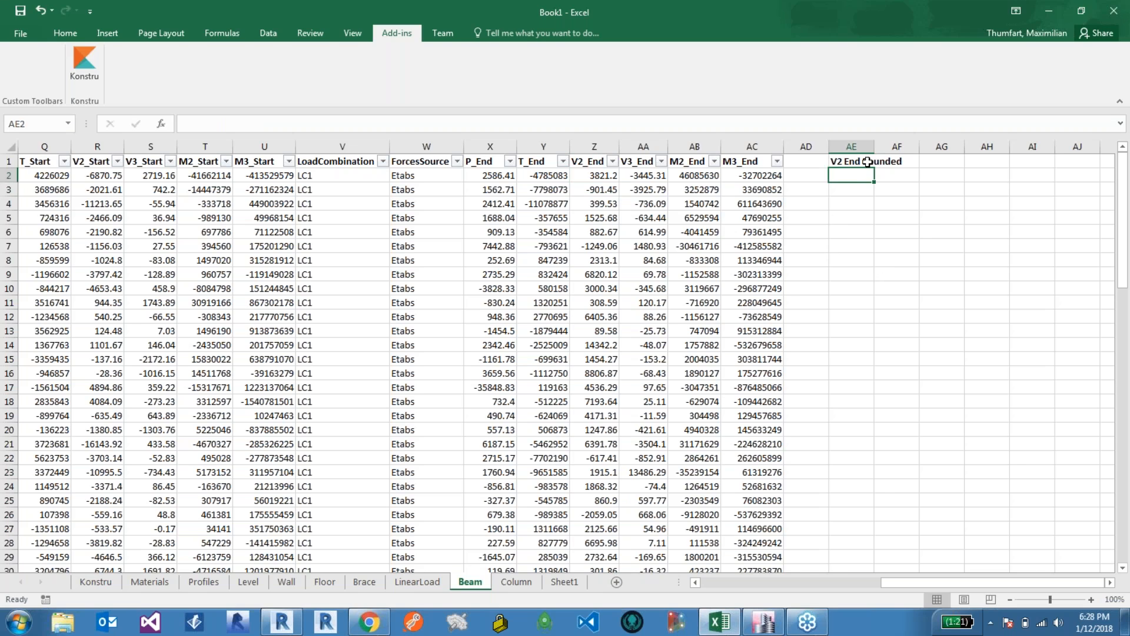
left_click(850, 160)
left_click(841, 174)
left_click(817, 161)
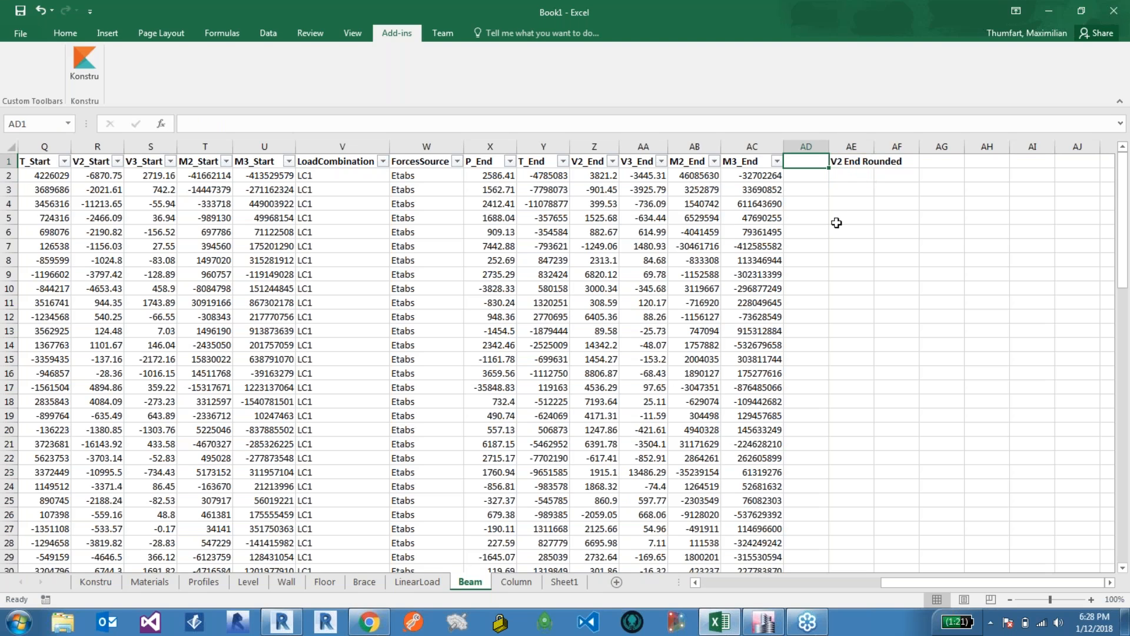
Step: Enter a ROUND formula referencing the V2_End value in Z2 into cell AE2
left_click(847, 177)
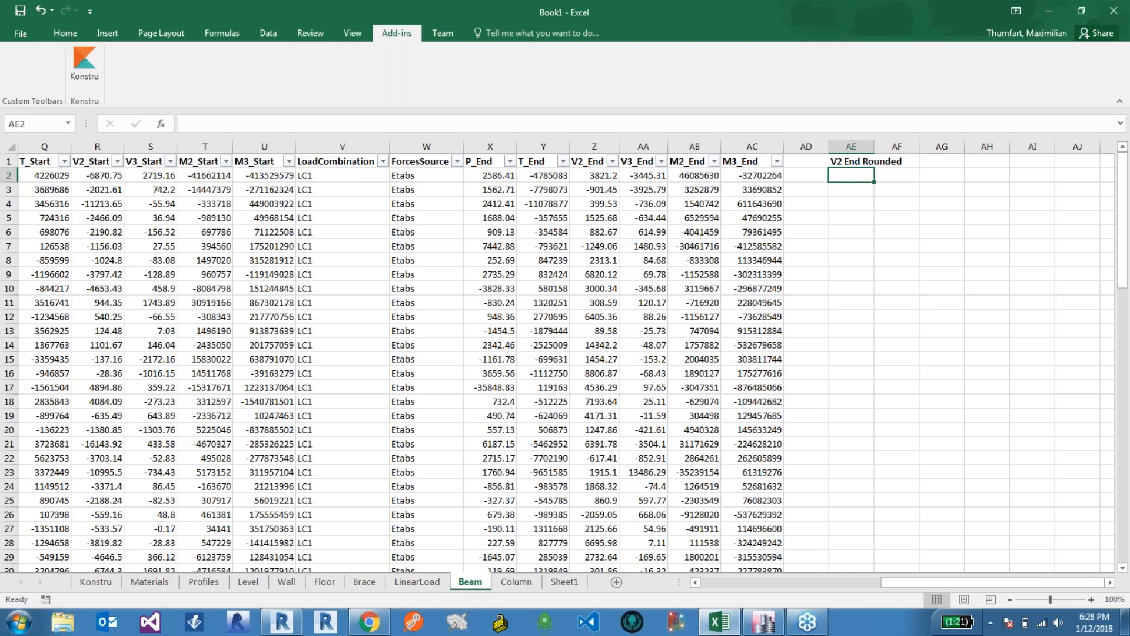
type("=ROU")
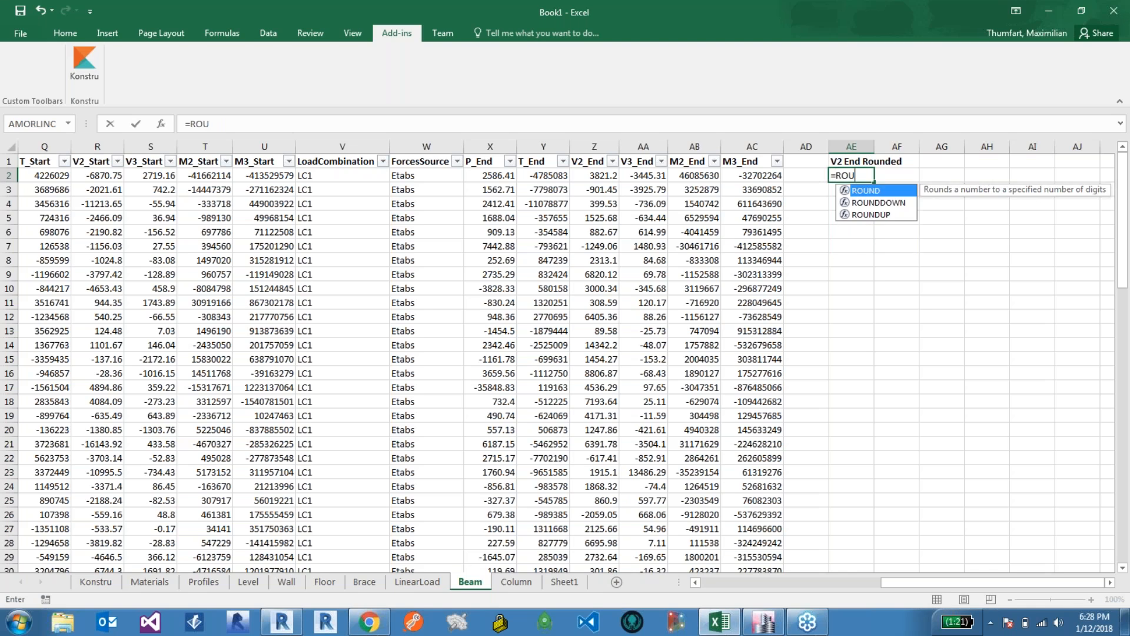
key("Return")
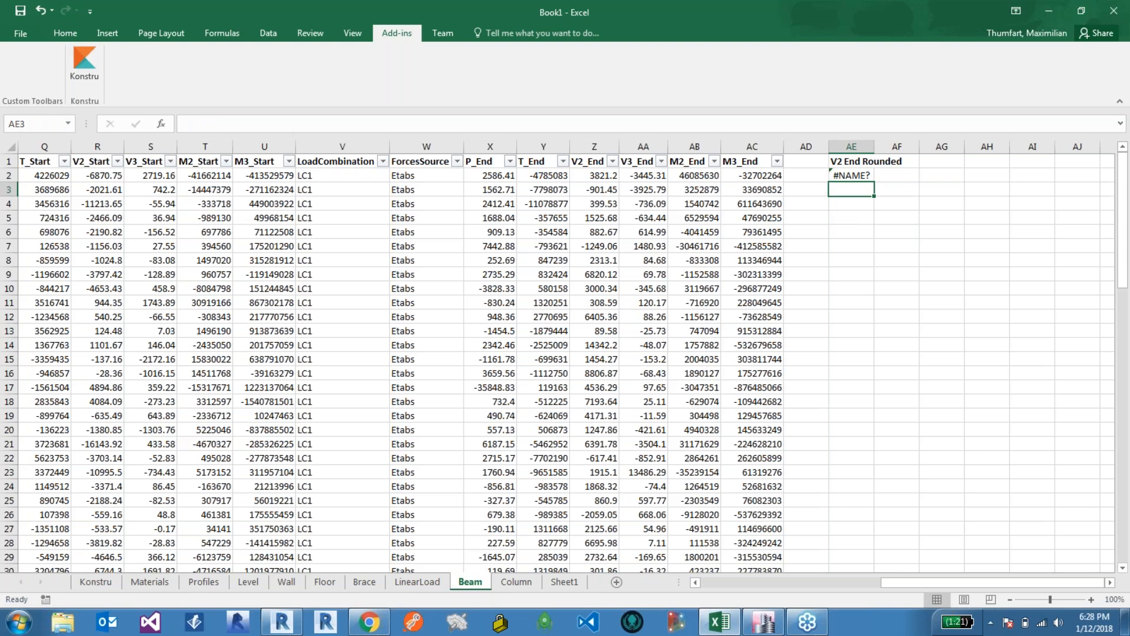
left_click(848, 175)
left_click(221, 125)
type("ND(")
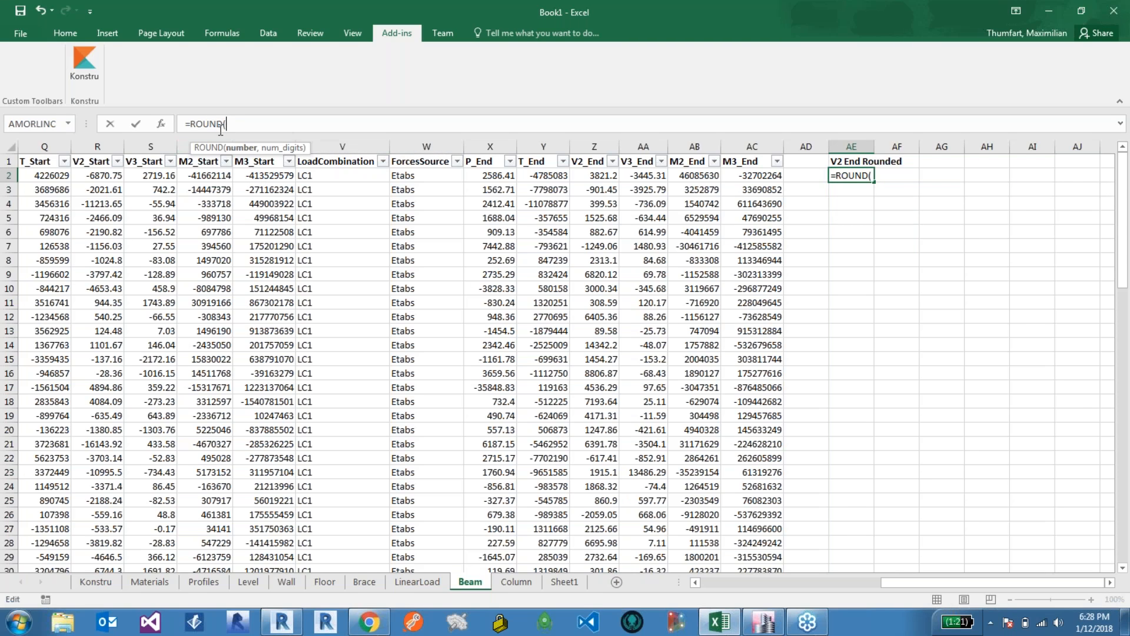
left_click(590, 175)
type(")")
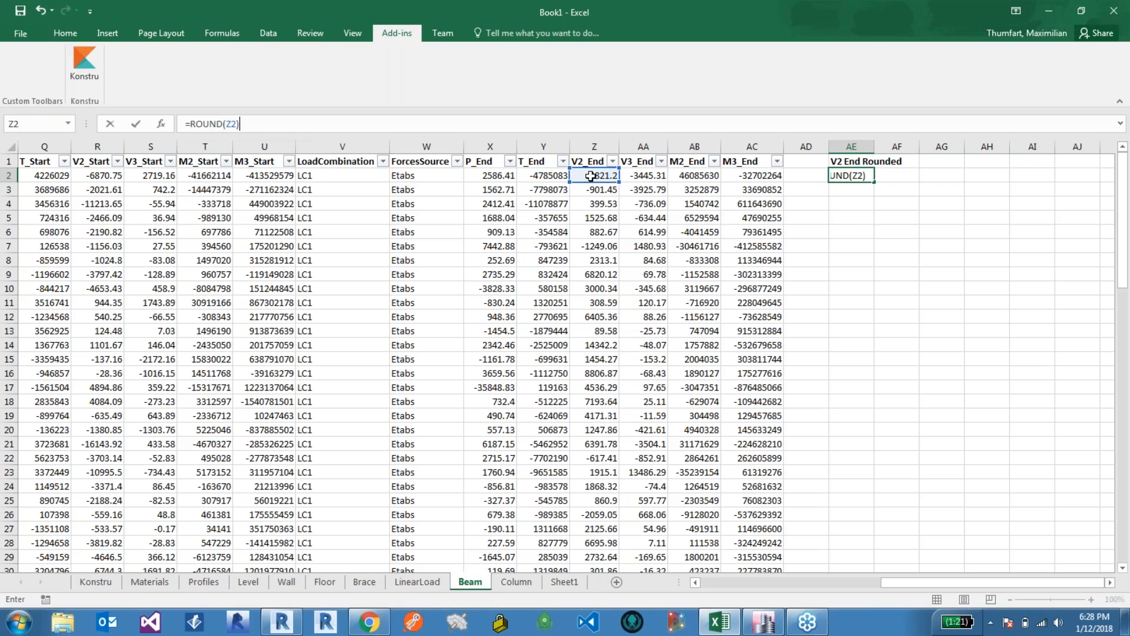
key("Return")
Step: Add 0 as the number of digits so the formula in AE2 reads =ROUND(Z2,0)
left_click(591, 351)
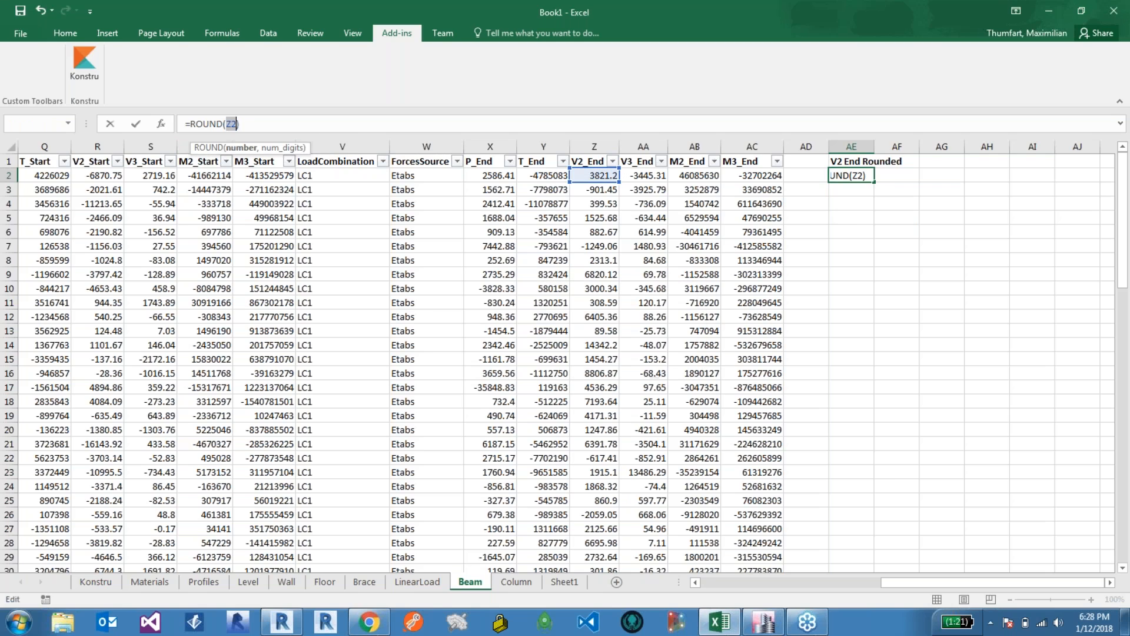
left_click(253, 125)
key("Left")
type(",0")
key("Return")
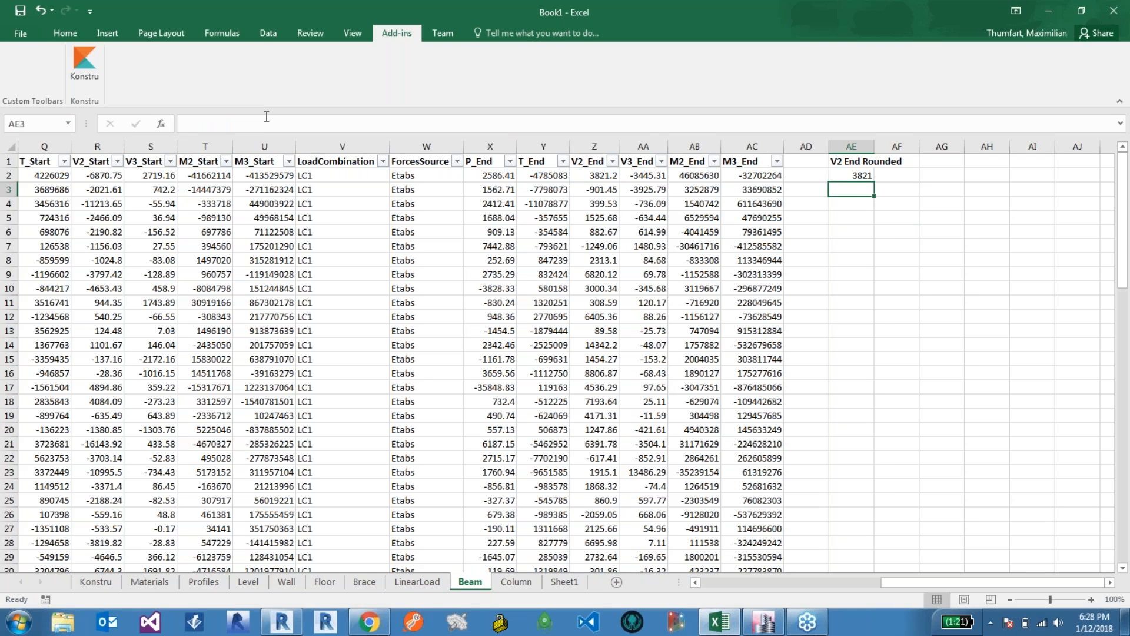
Step: Fill the rounding formula down column AE through the last beam row
left_click(852, 177)
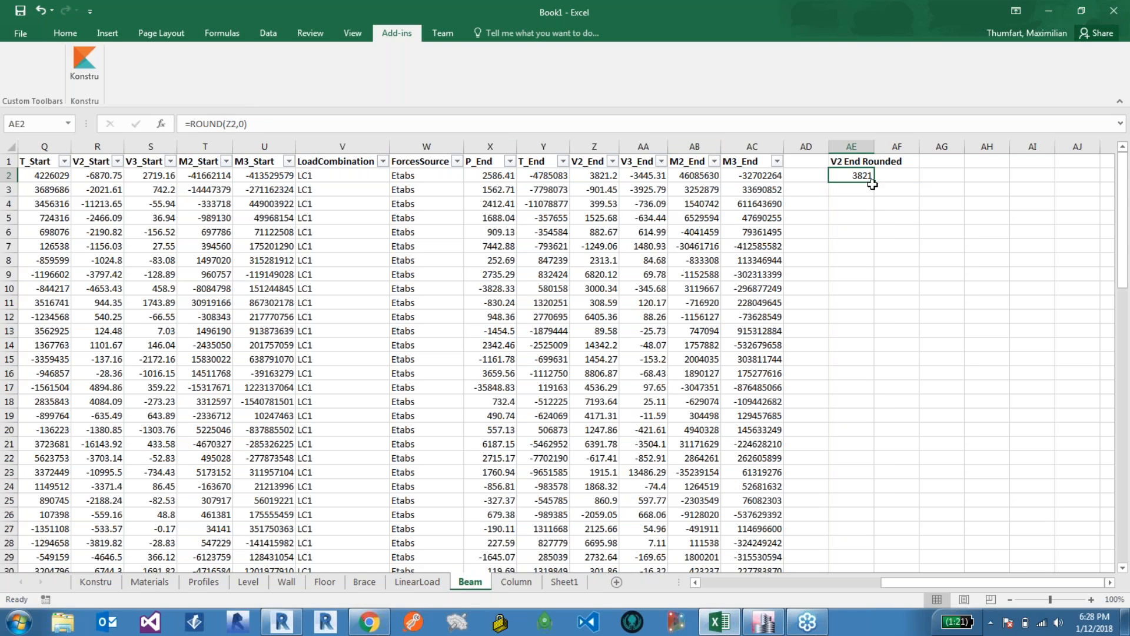
left_click_drag(874, 183, 881, 543)
left_click(912, 435)
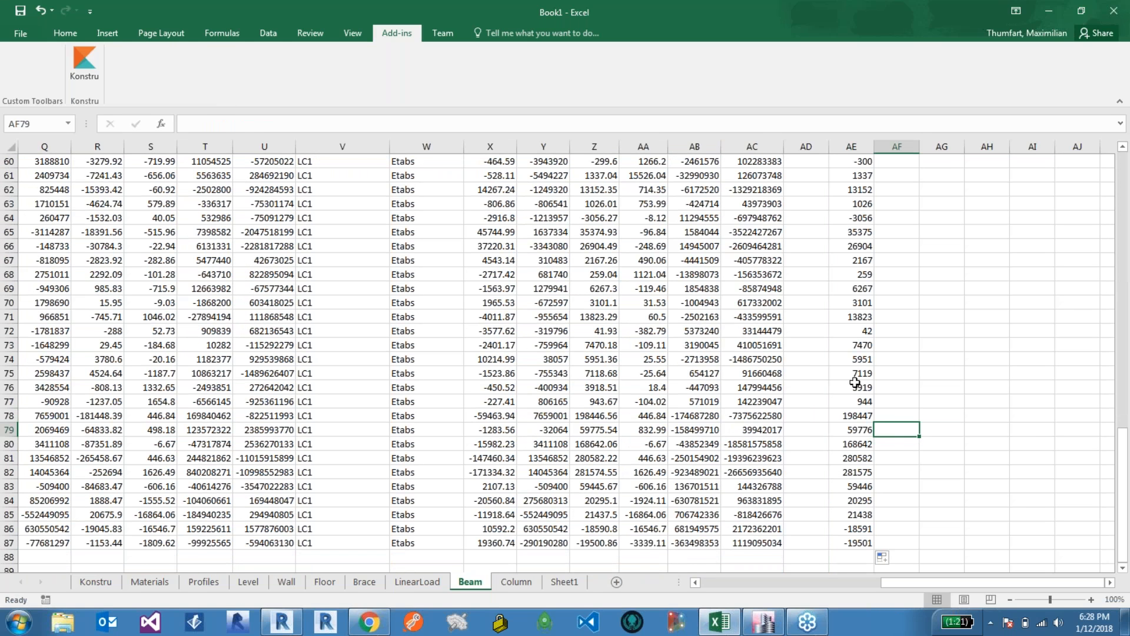
scroll(852, 389, "up", 2)
scroll(851, 392, "up", 18)
left_click(847, 176)
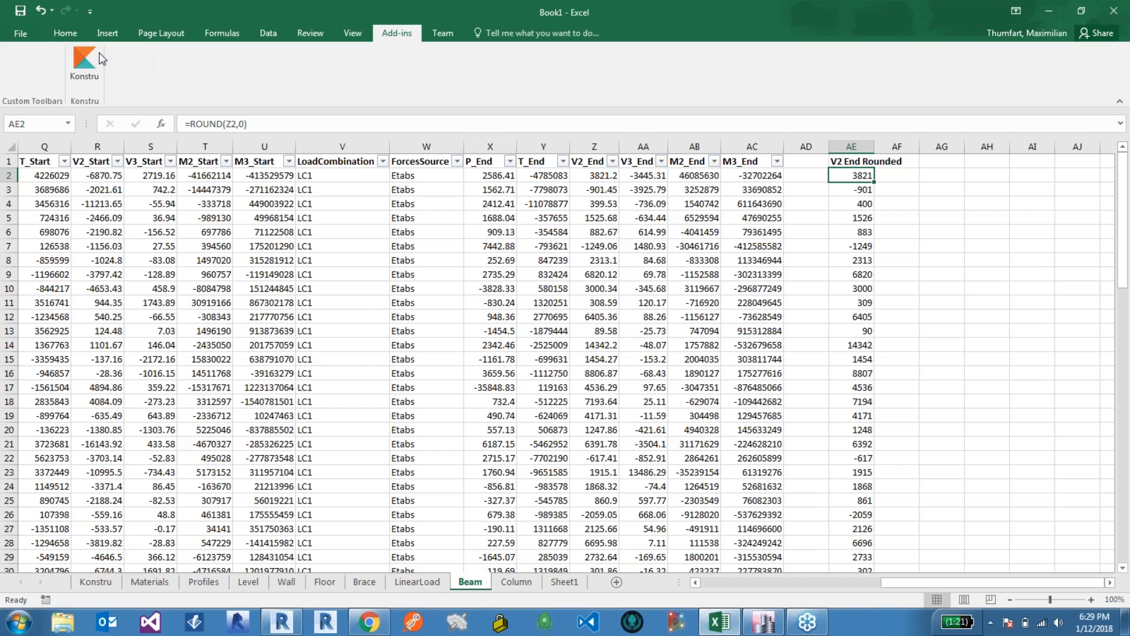
Step: Upload the workbook to the Analysis Results model in Konstru as a new version described Rounded V2 End
left_click(85, 62)
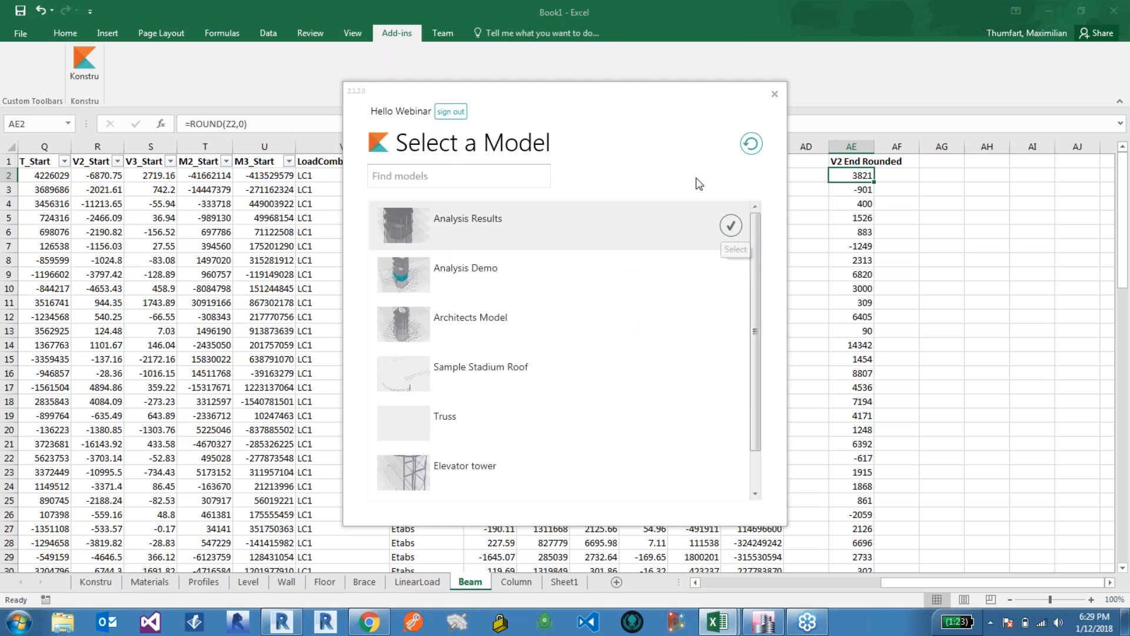
left_click(660, 301)
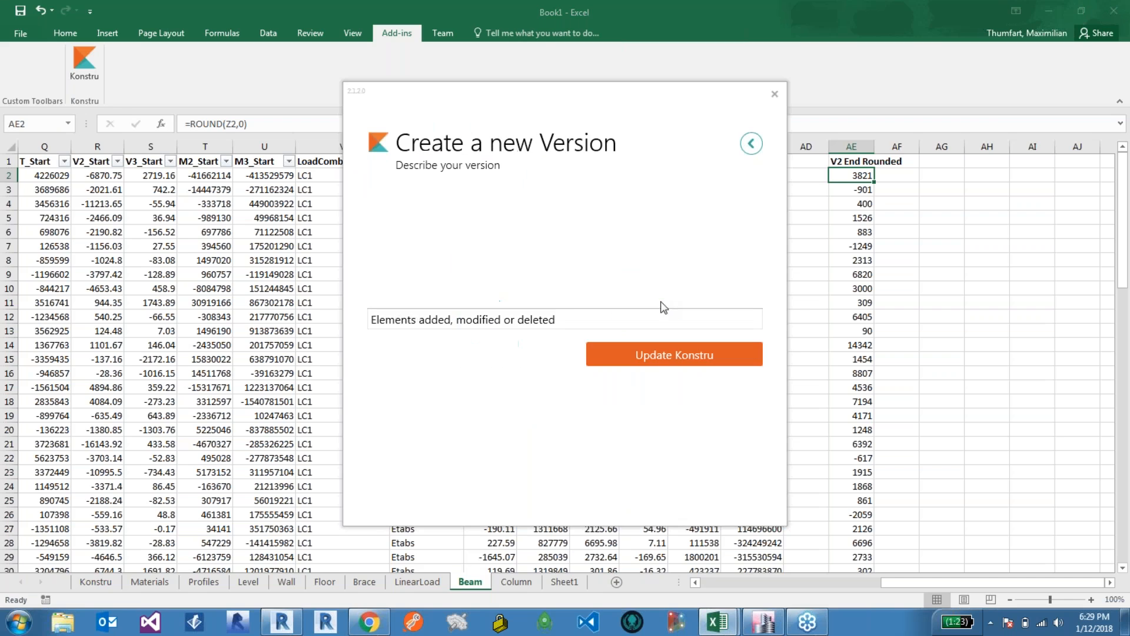
key("ctrl+a")
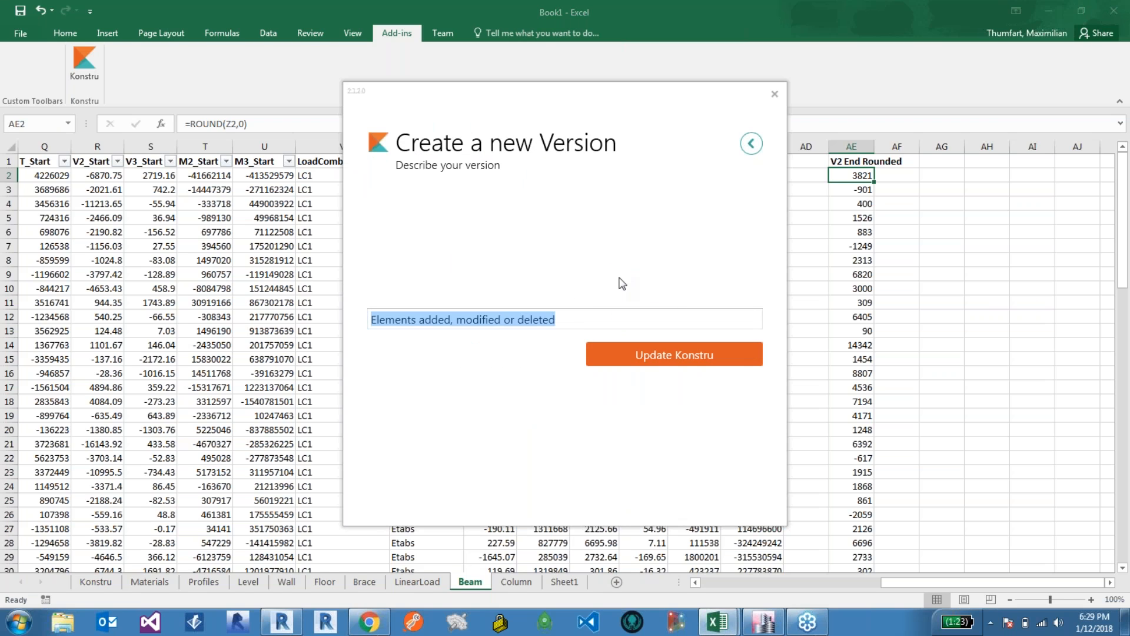
type("Rounded V2 End")
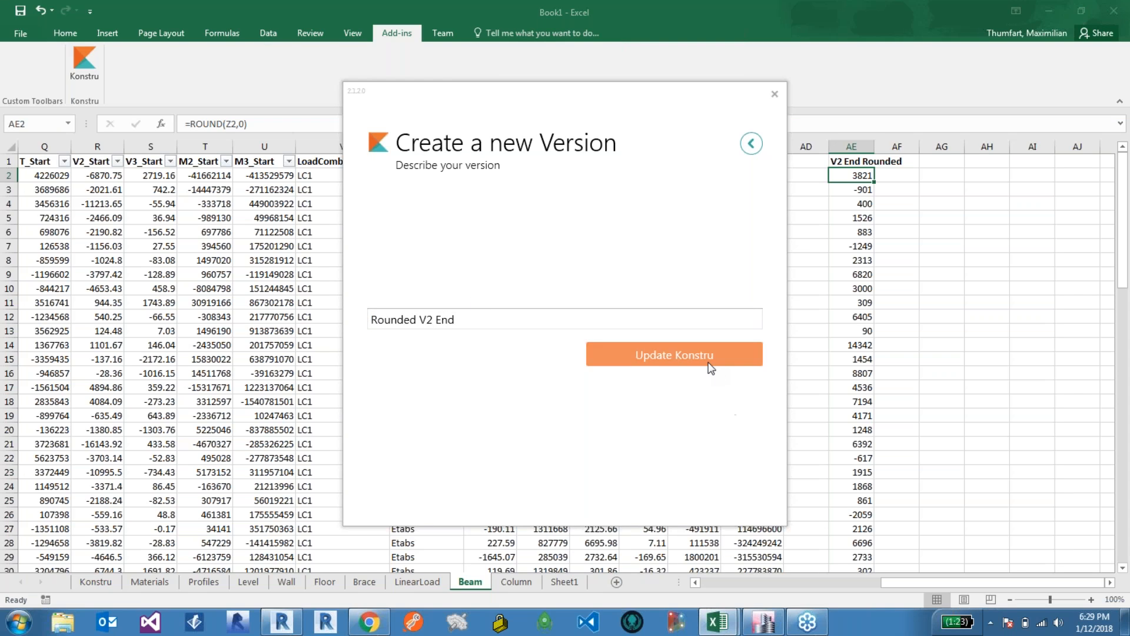
left_click(642, 361)
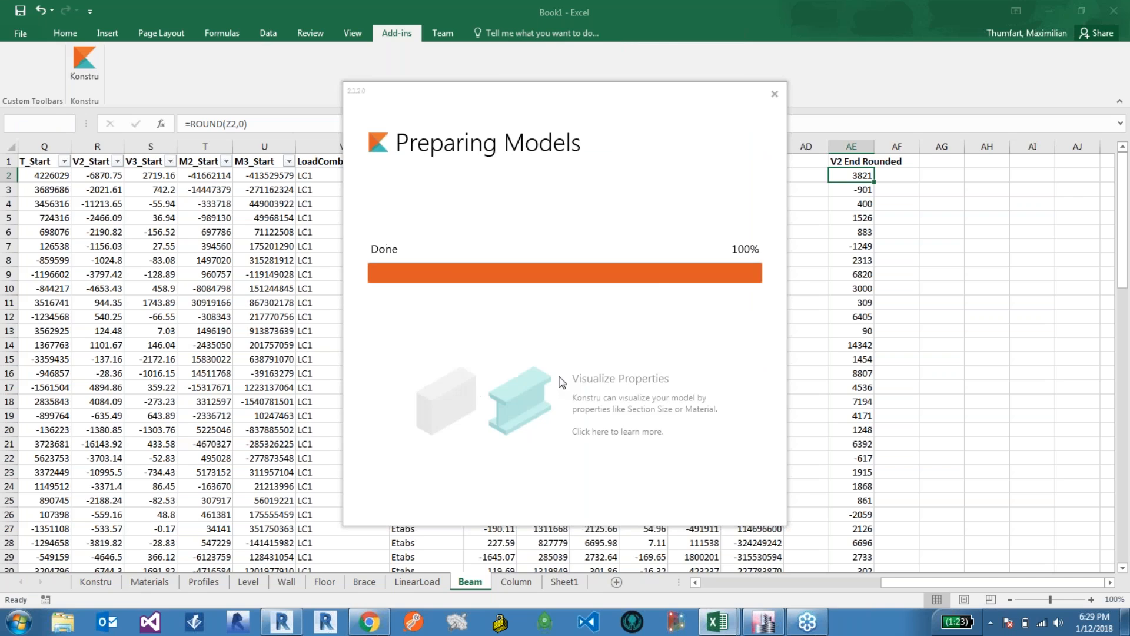
Step: Review the modified beams, finish the update and open the model in the web viewer
left_click(468, 243)
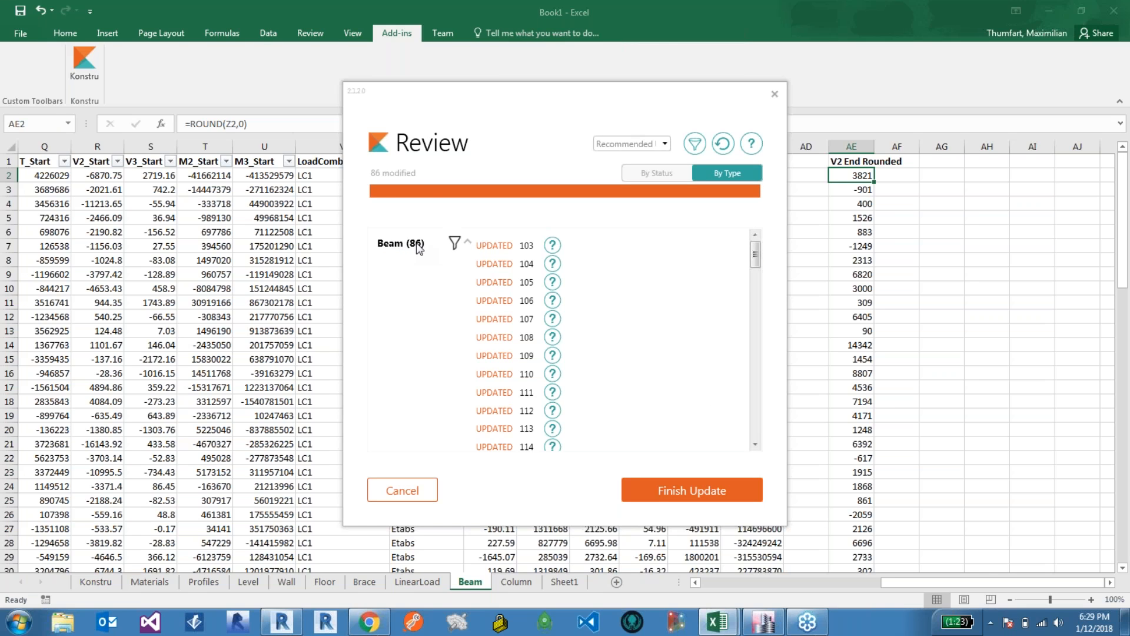
left_click(668, 496)
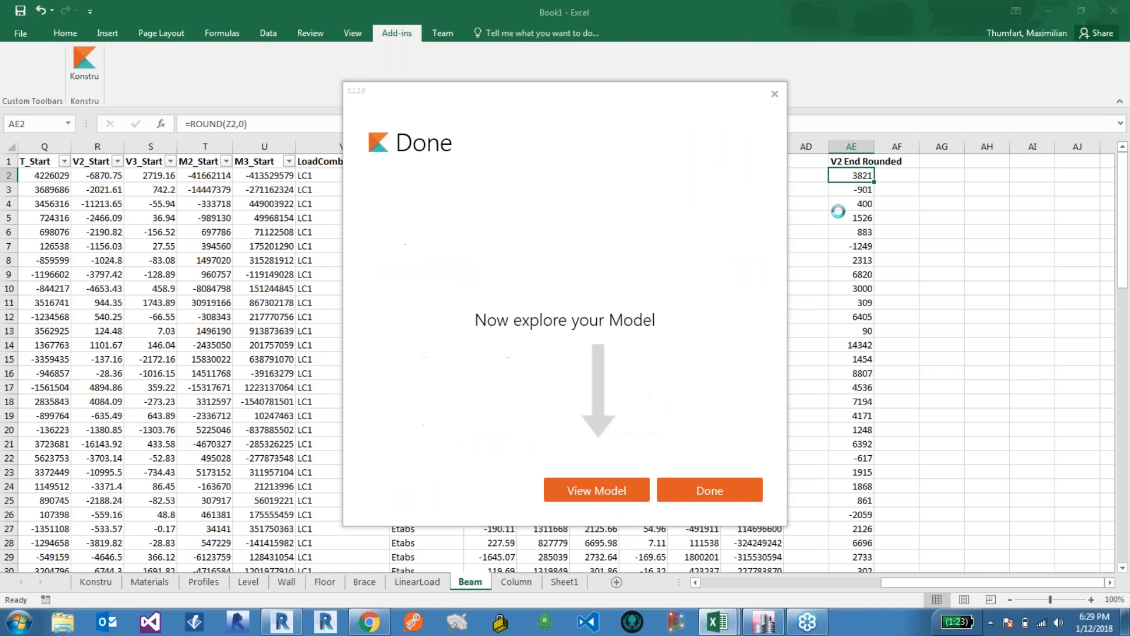
left_click(618, 486)
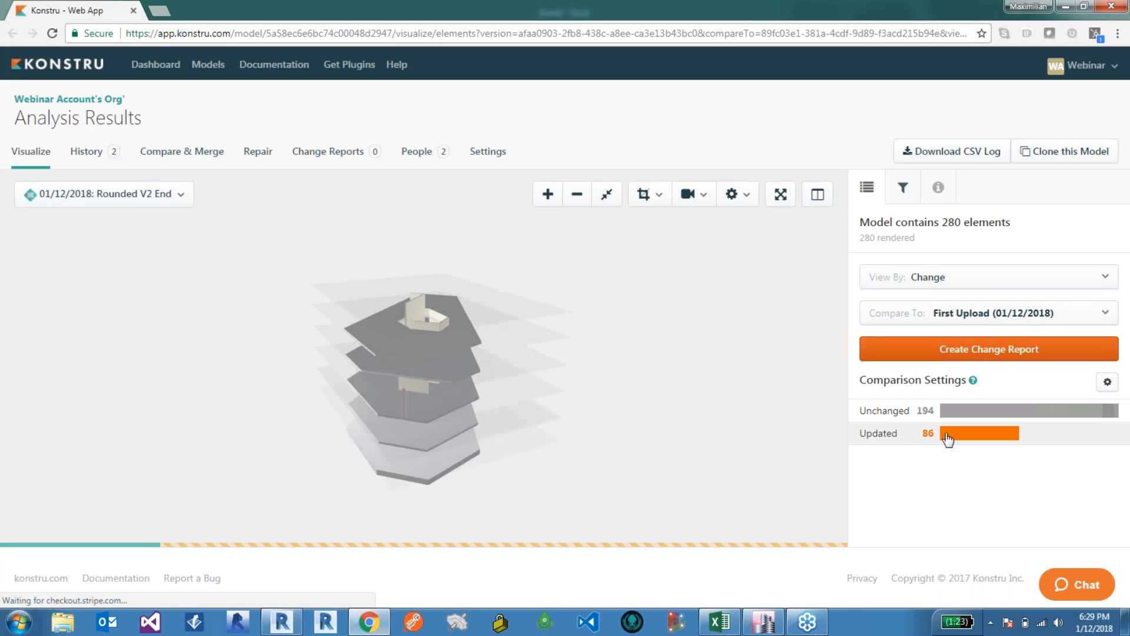
Step: Inspect several updated beams in the web viewer to check their V2 End Rounded attribute changes
left_click_drag(487, 410, 432, 394)
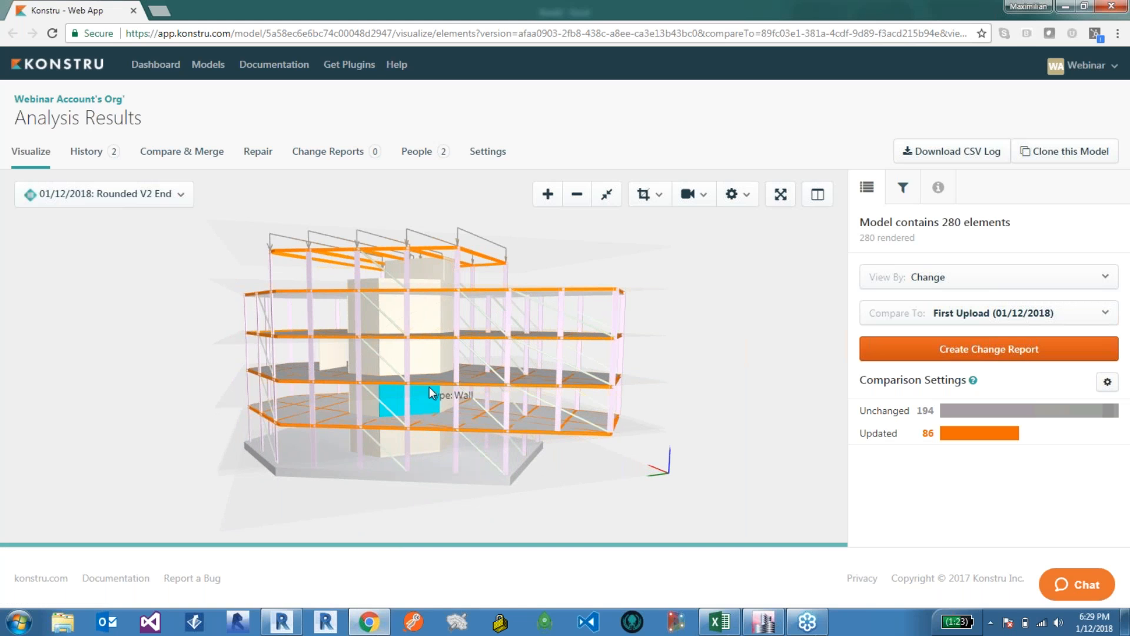
left_click_drag(415, 321, 371, 241)
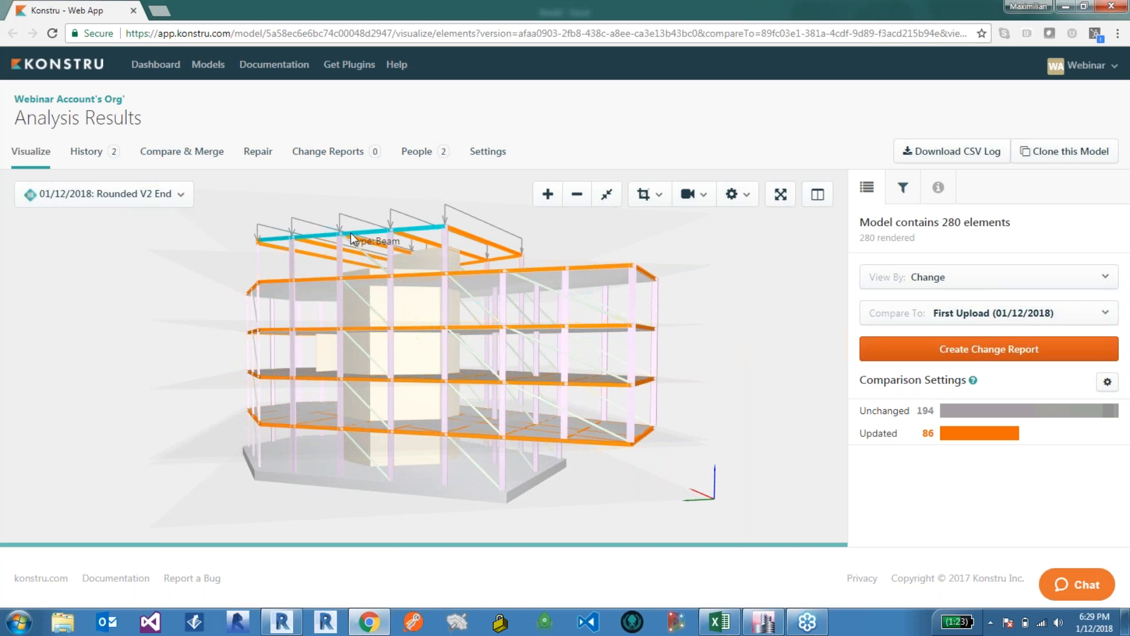
scroll(412, 254, "up", 1)
scroll(451, 267, "up", 3)
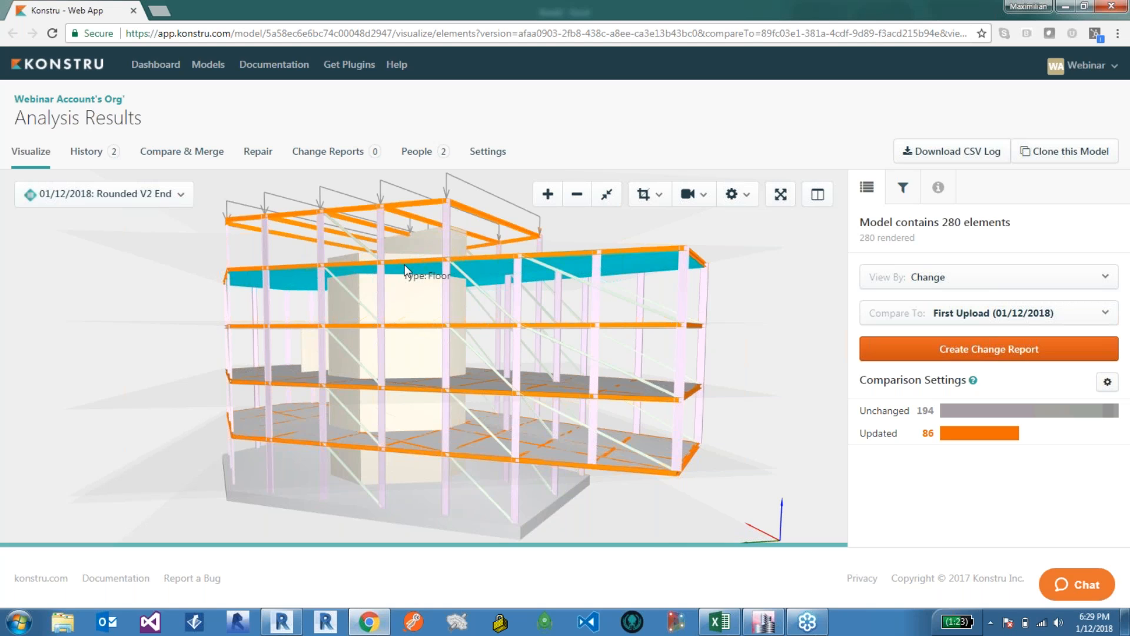
left_click(408, 219)
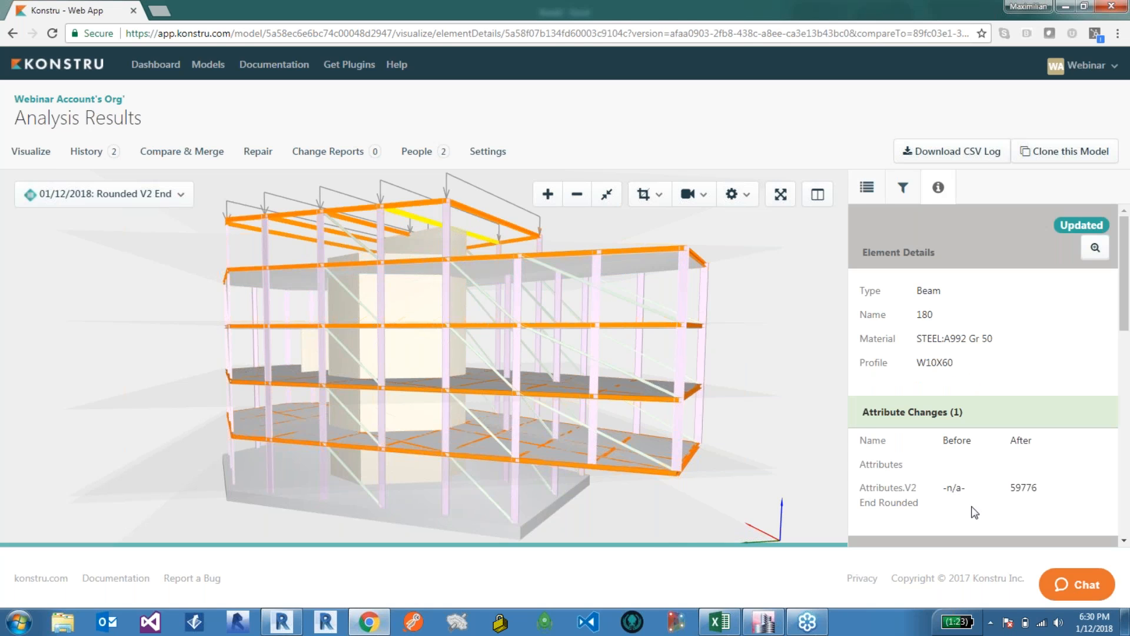
scroll(1054, 383, "down", 1)
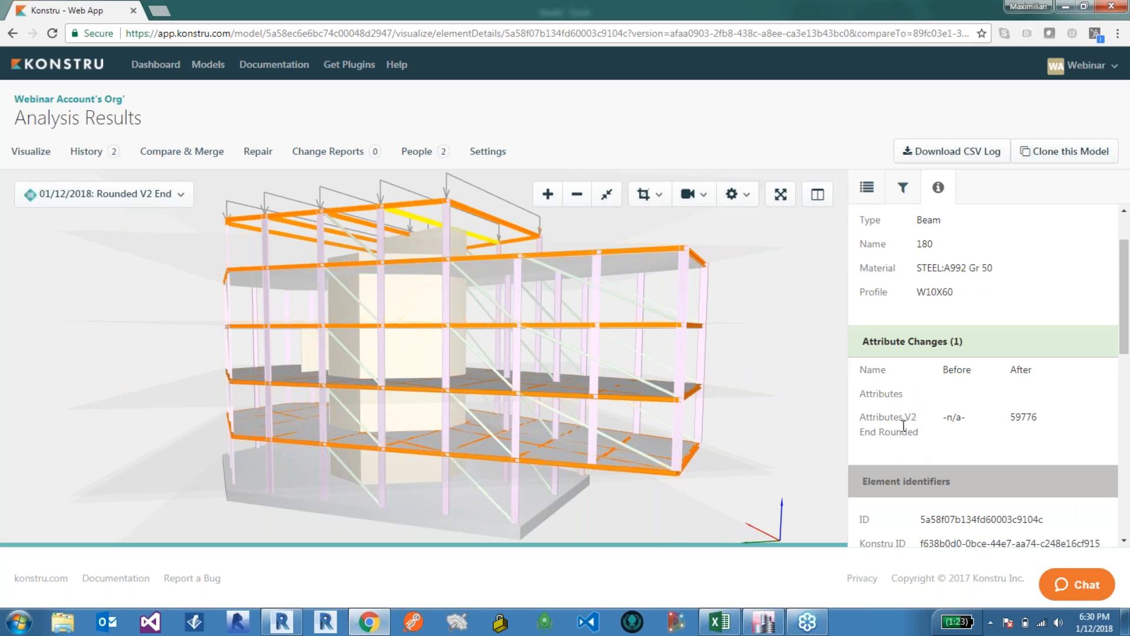
double_click(1028, 416)
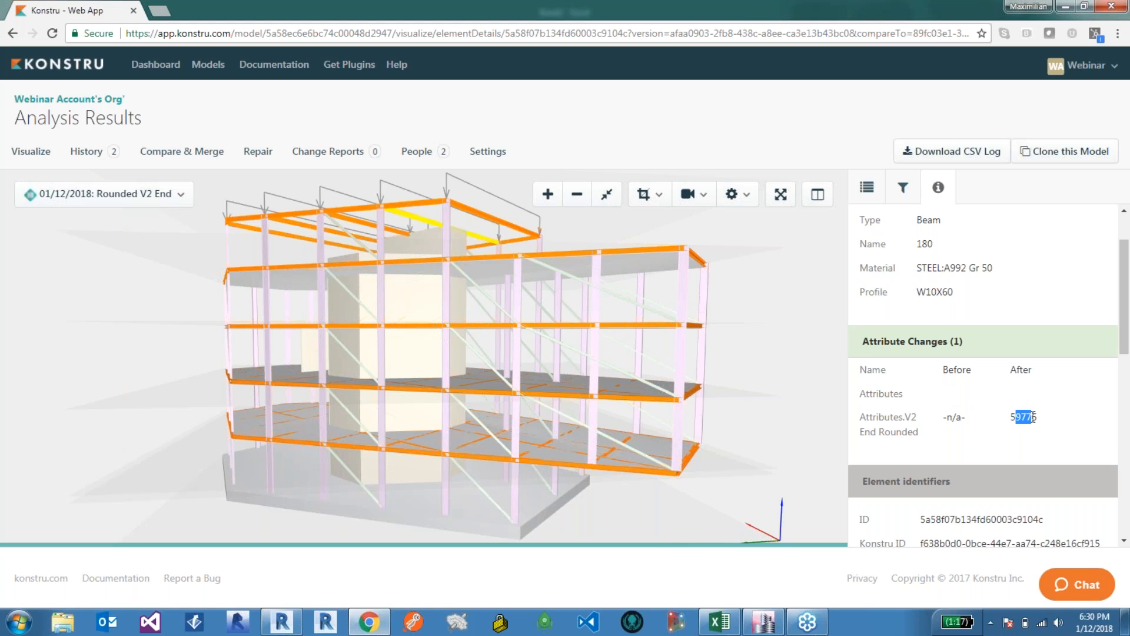
left_click(484, 214)
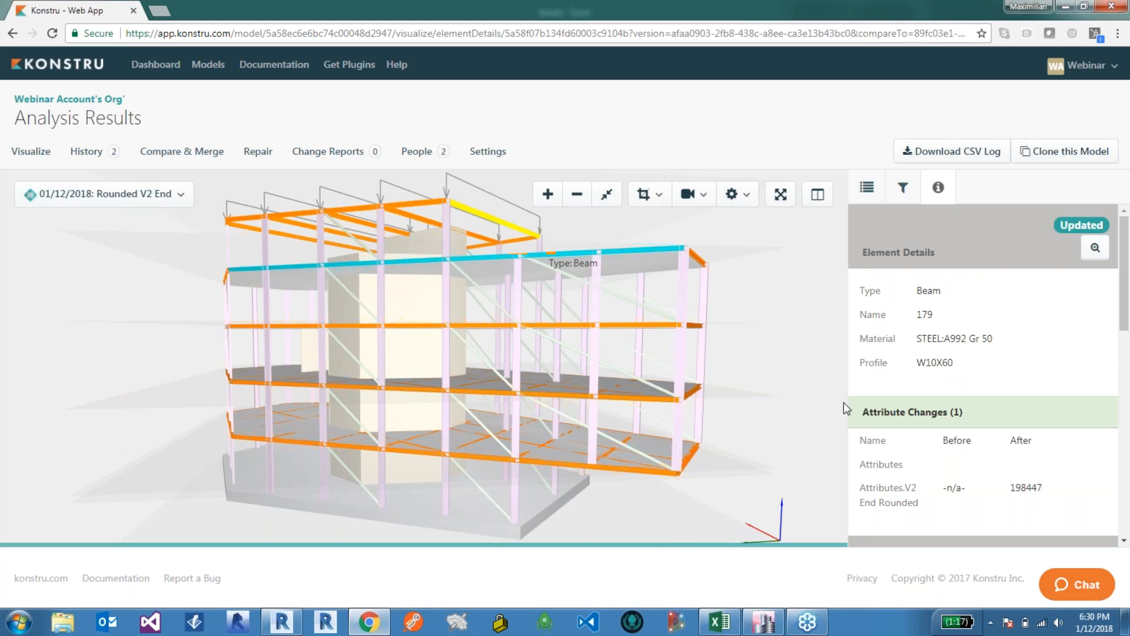
left_click(577, 253)
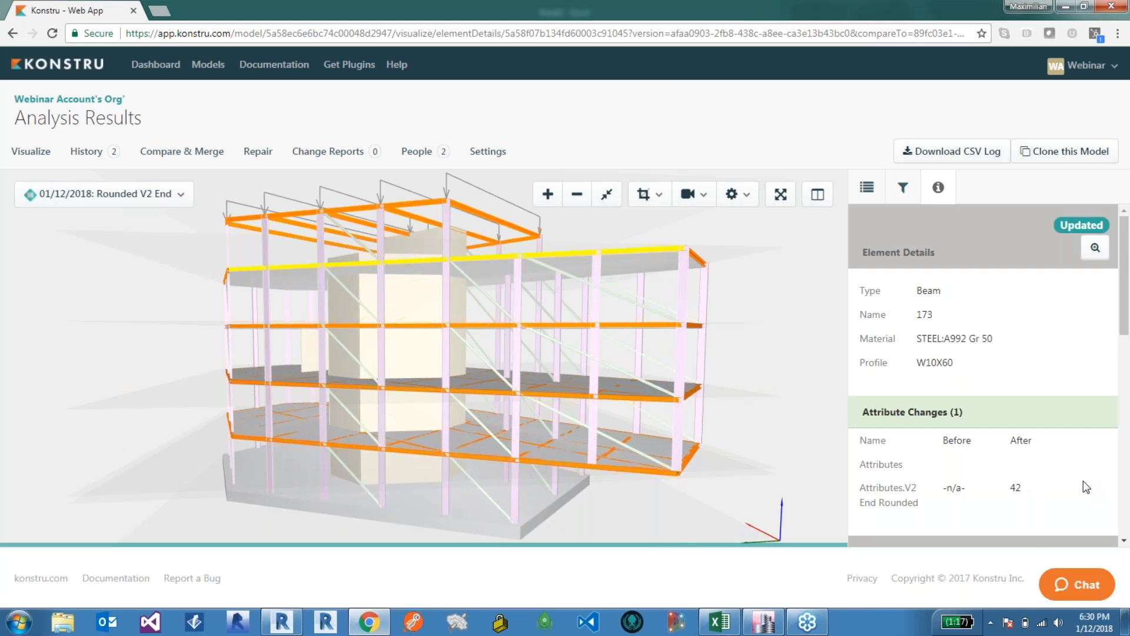
scroll(1027, 479, "down", 3)
left_click(740, 384)
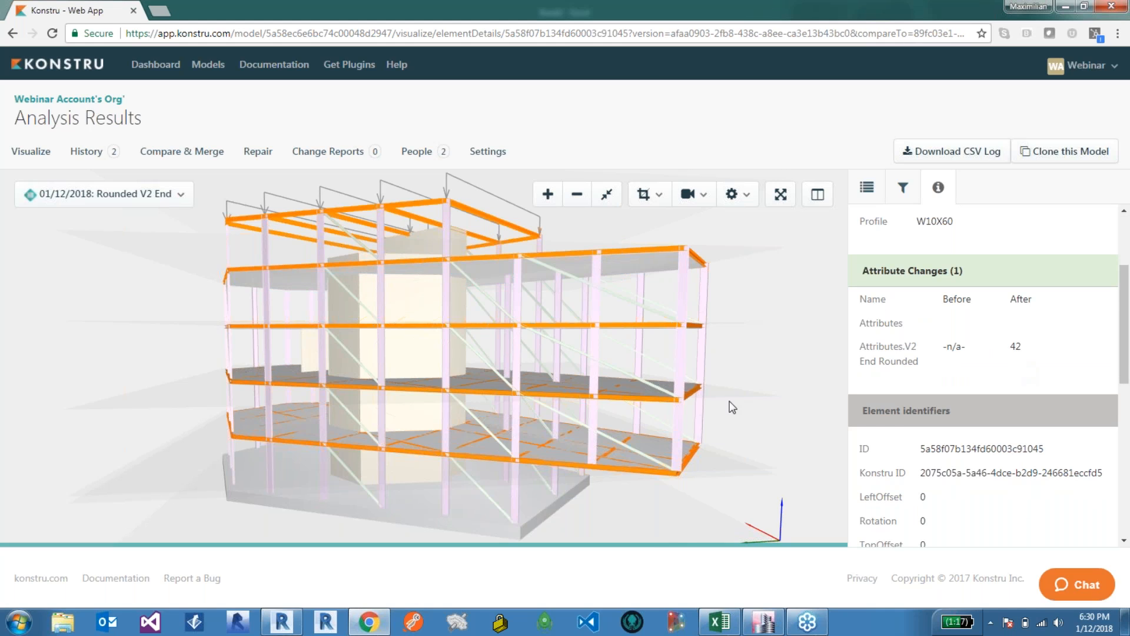
Step: Orbit and zoom around the web model to review the updated beams on all floors
left_click_drag(483, 312, 677, 312)
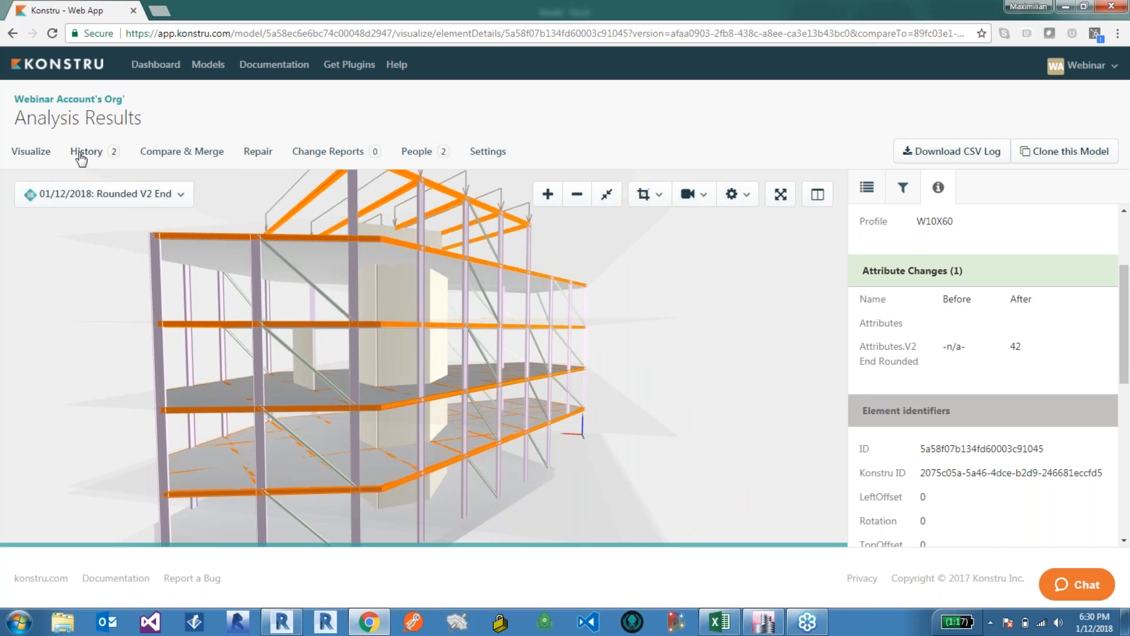
mouse_move(763, 621)
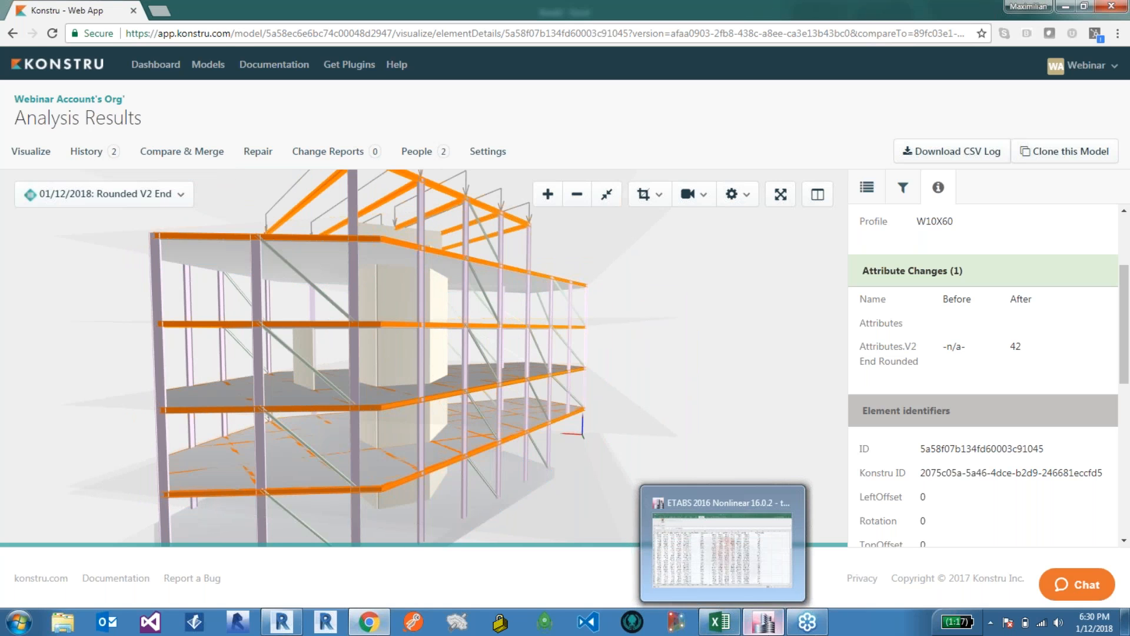
left_click(284, 623)
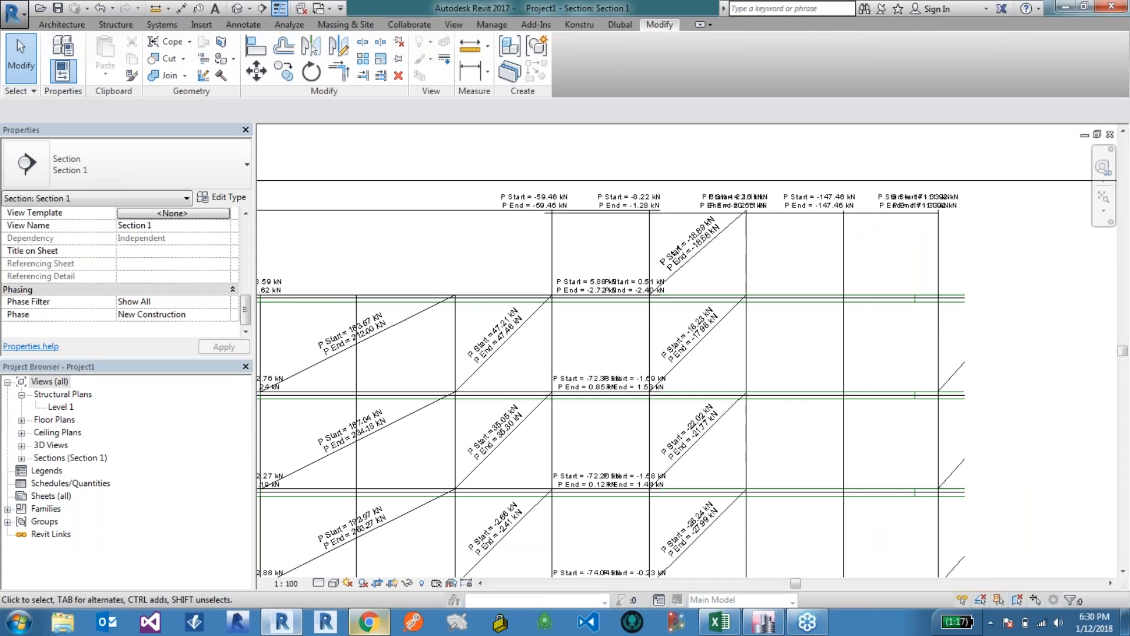
left_click(369, 622)
left_click_drag(342, 328, 356, 333)
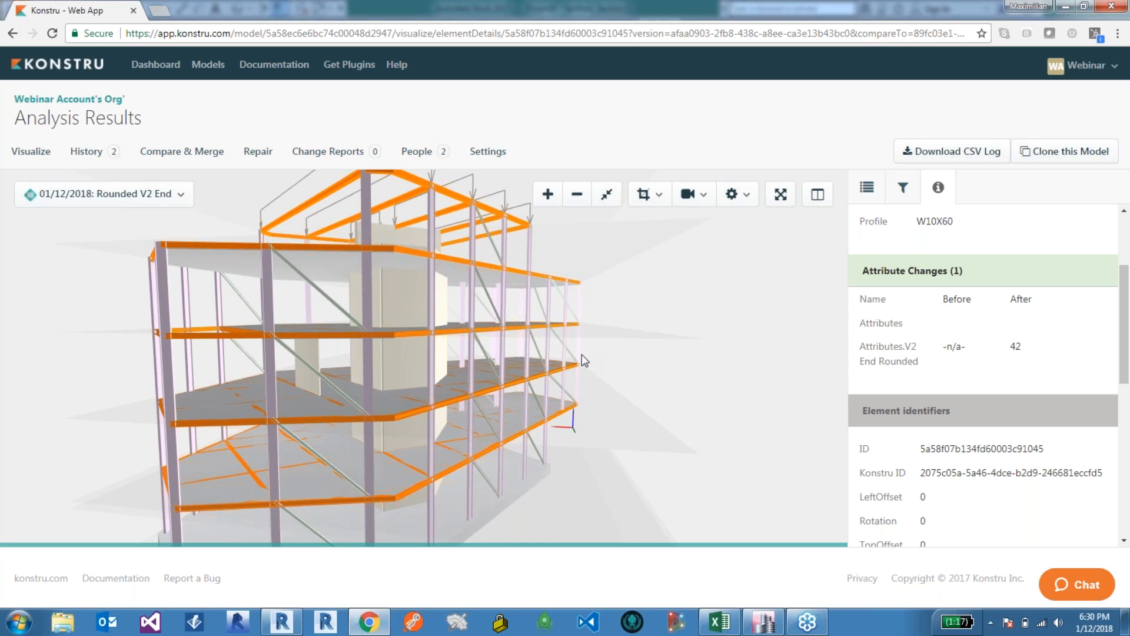
left_click_drag(581, 354, 447, 355)
scroll(447, 355, "up", 1)
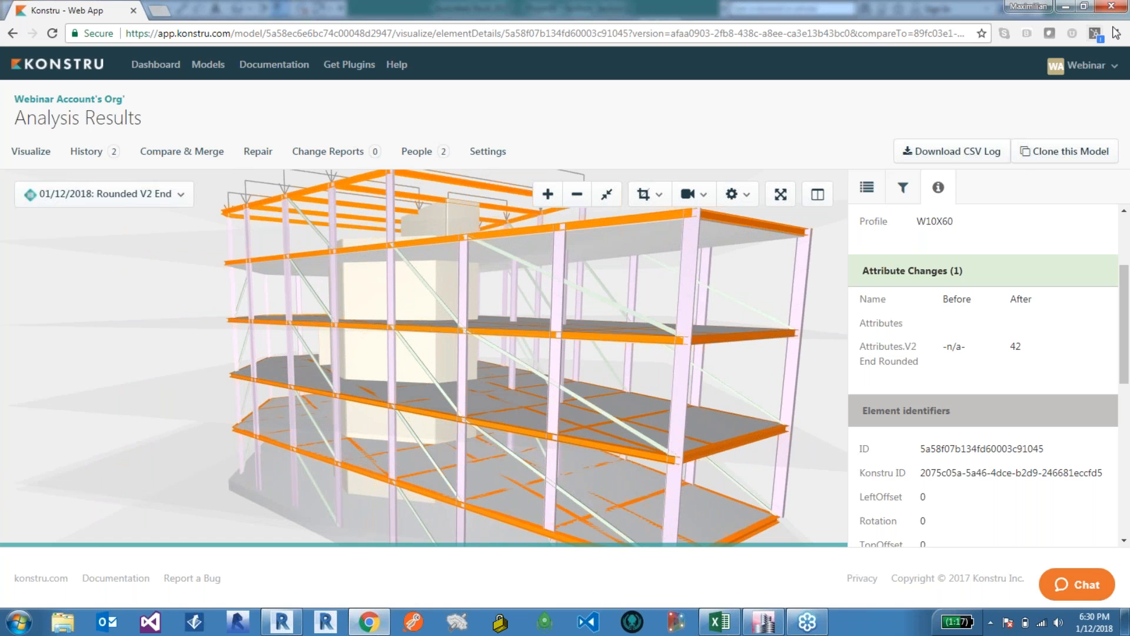
left_click(1114, 27)
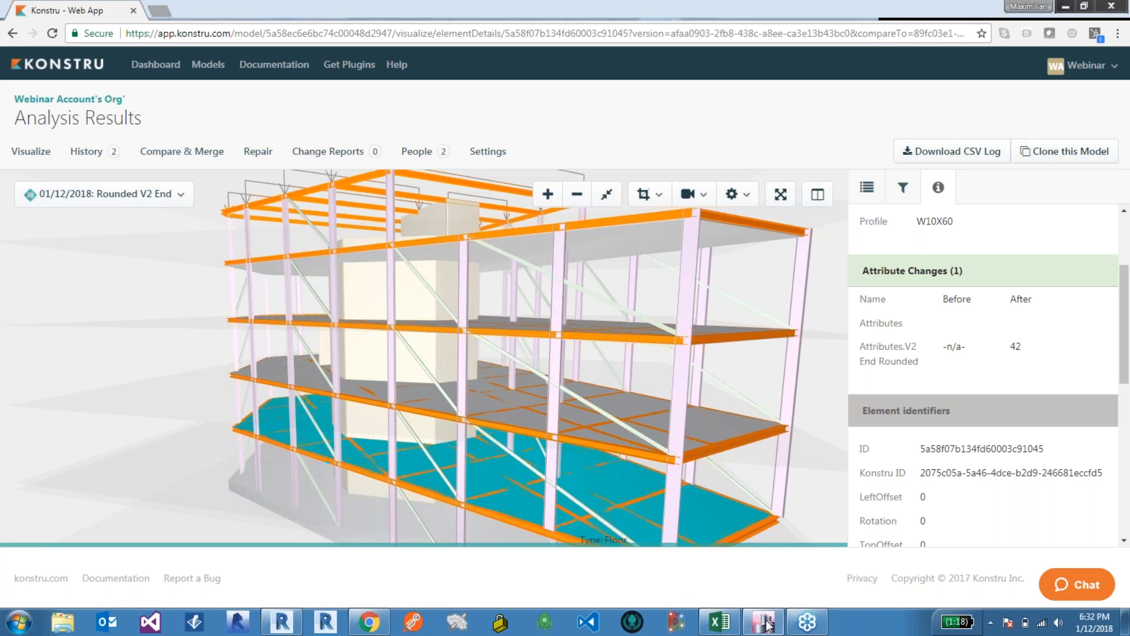
mouse_move(766, 624)
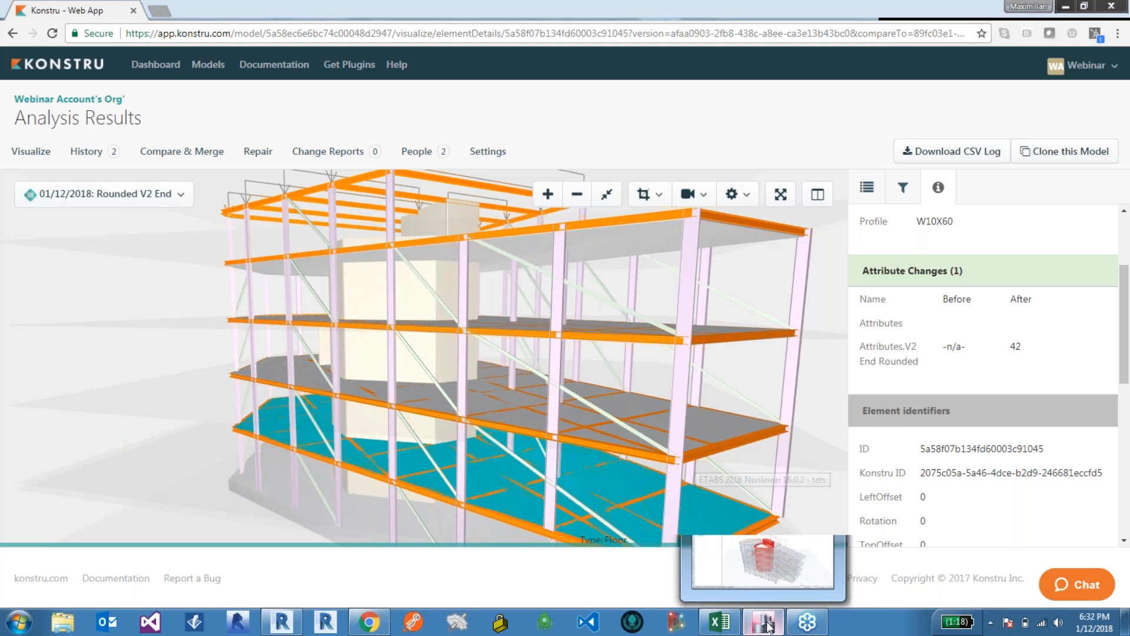
left_click(766, 624)
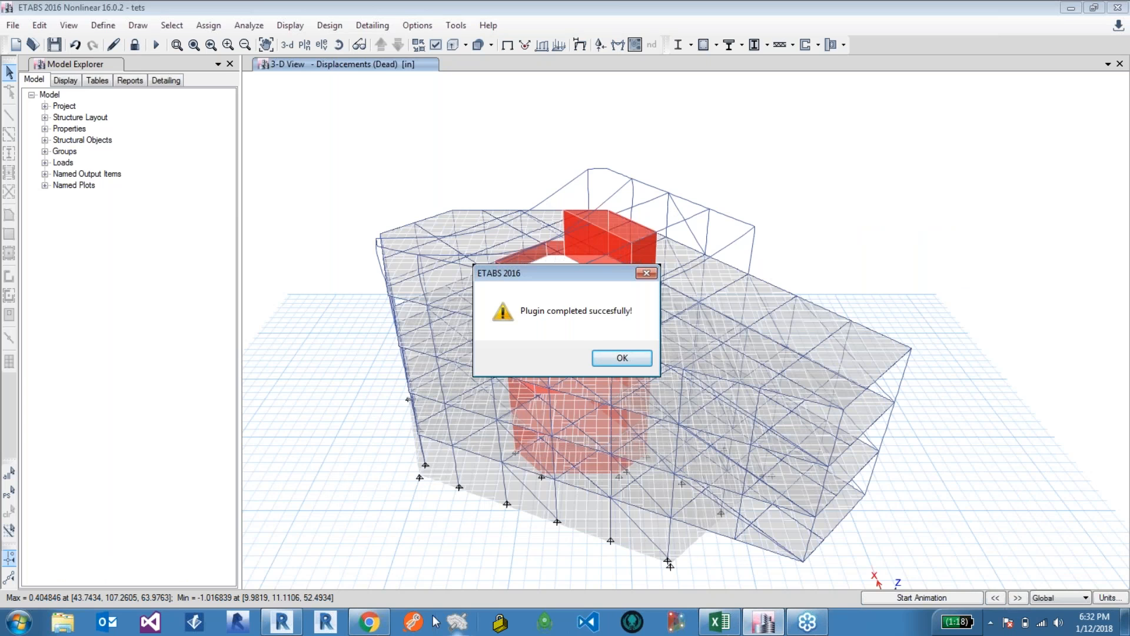
left_click(370, 622)
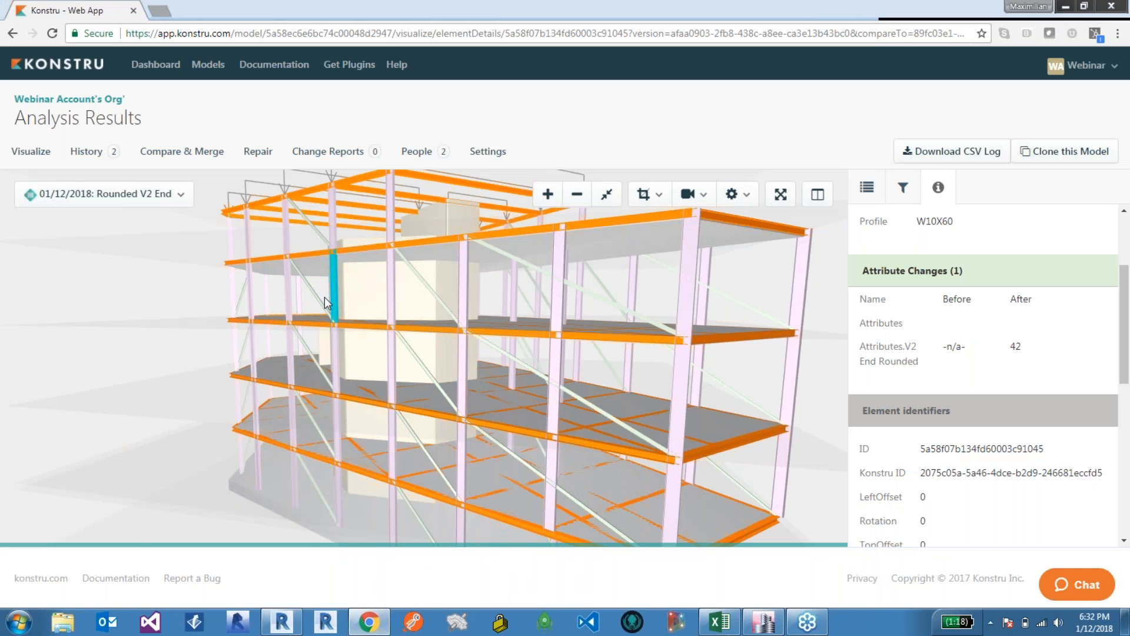
Step: Review the selected beam's attribute changes and force values in the web viewer's details panel
scroll(325, 298, "up", 5)
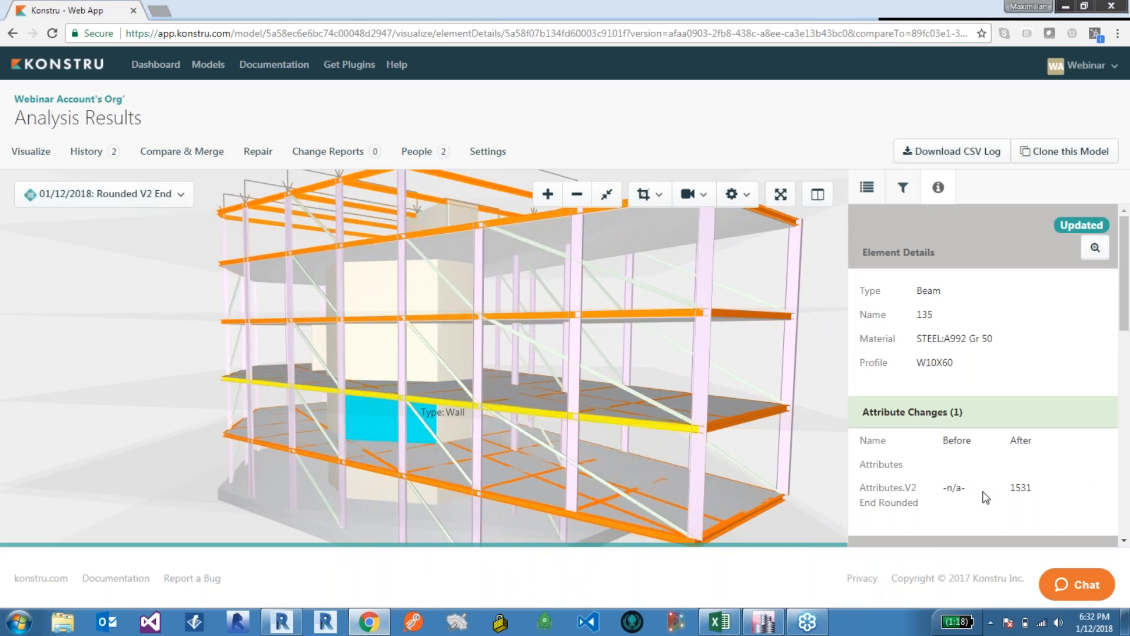
scroll(1003, 507, "down", 2)
scroll(1005, 511, "down", 5)
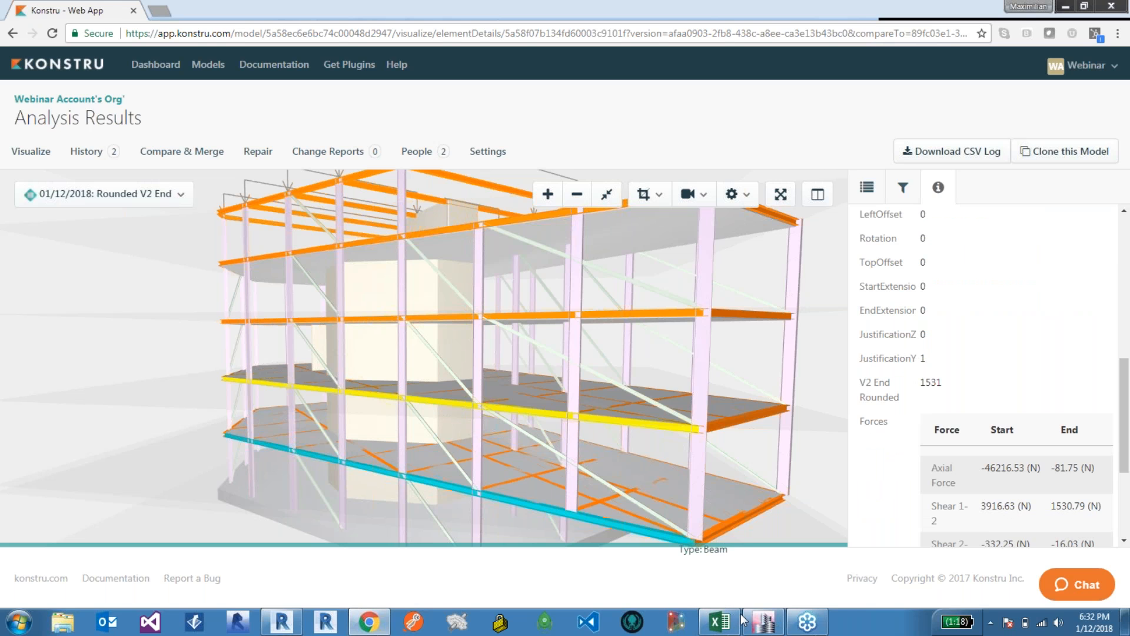
Step: Switch to Revit and inspect the force parameters of a tagged brace in the section view
left_click(294, 616)
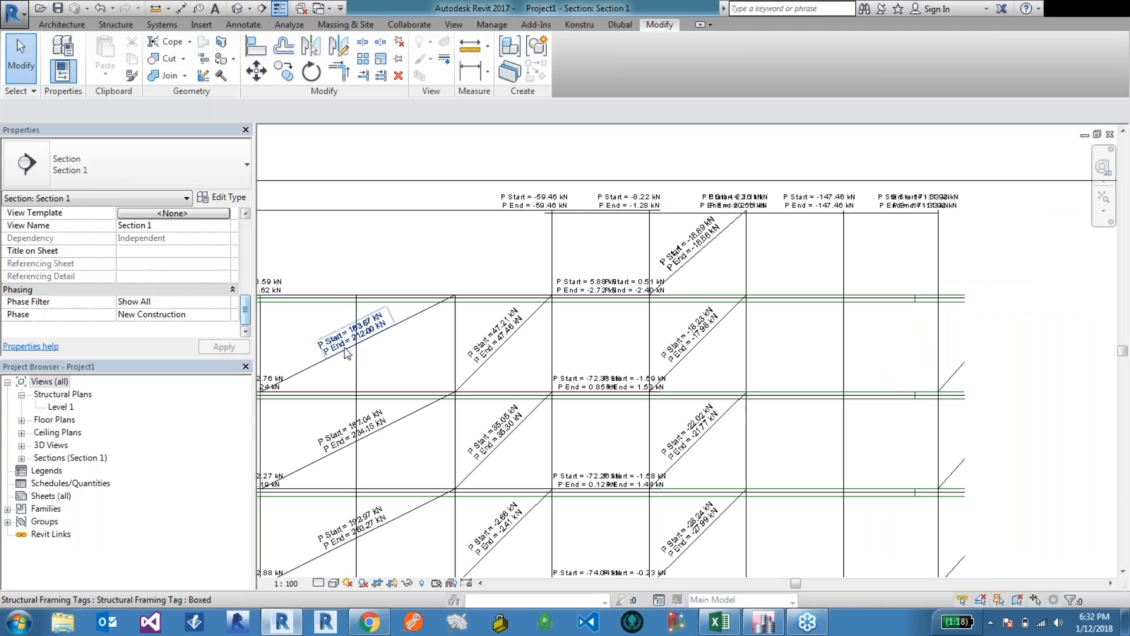
left_click(313, 375)
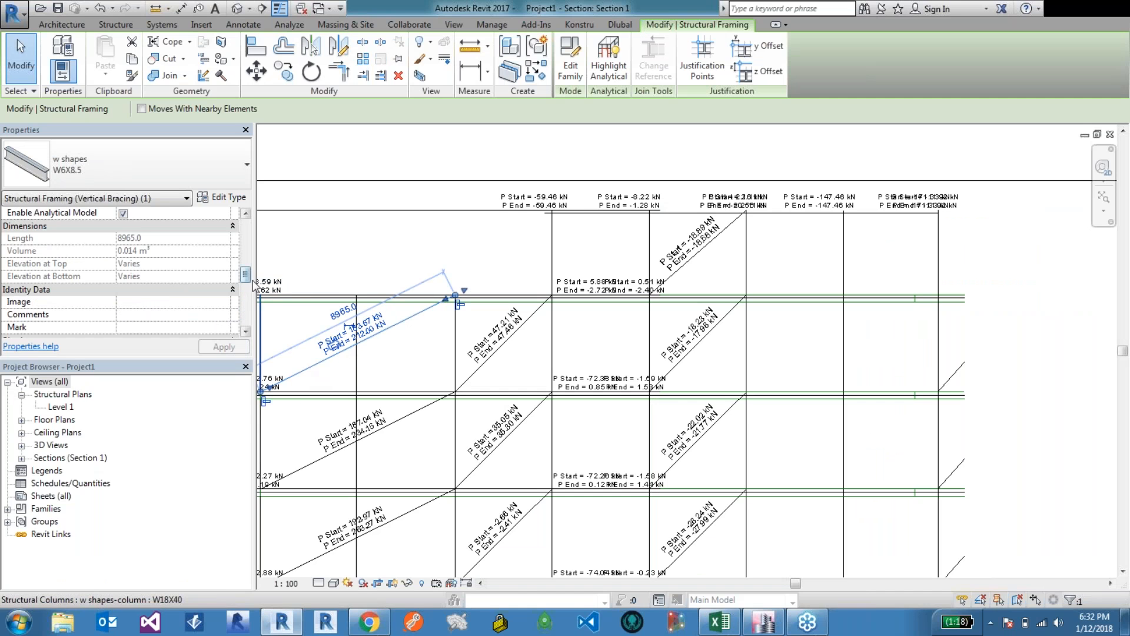
scroll(248, 309, "down", 5)
scroll(249, 310, "up", 1)
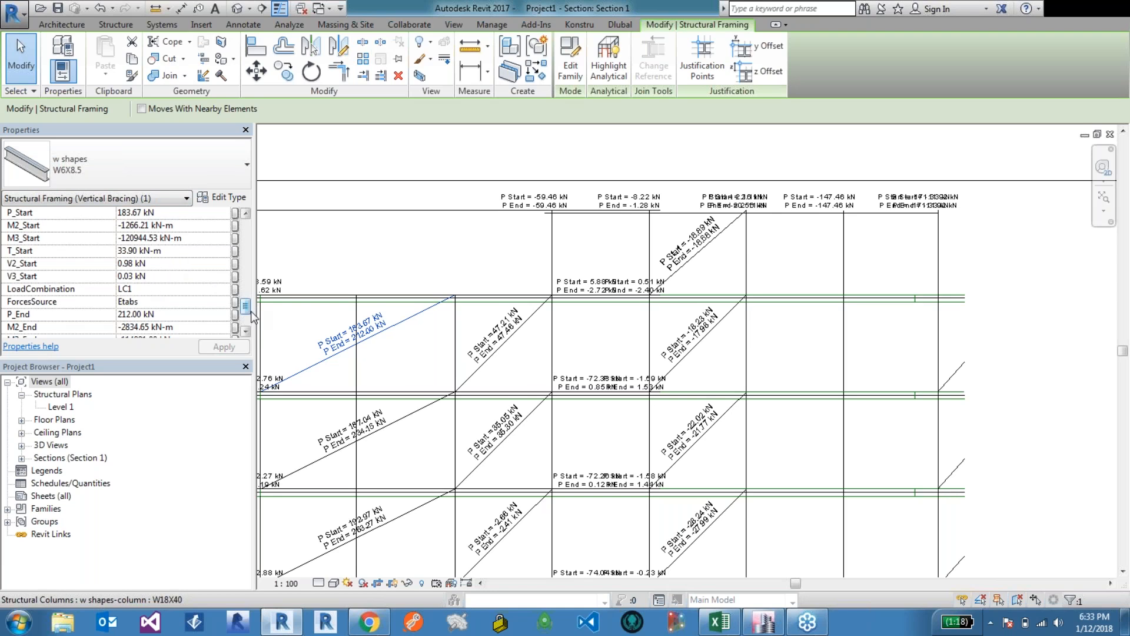
scroll(252, 309, "down", 2)
scroll(253, 305, "up", 3)
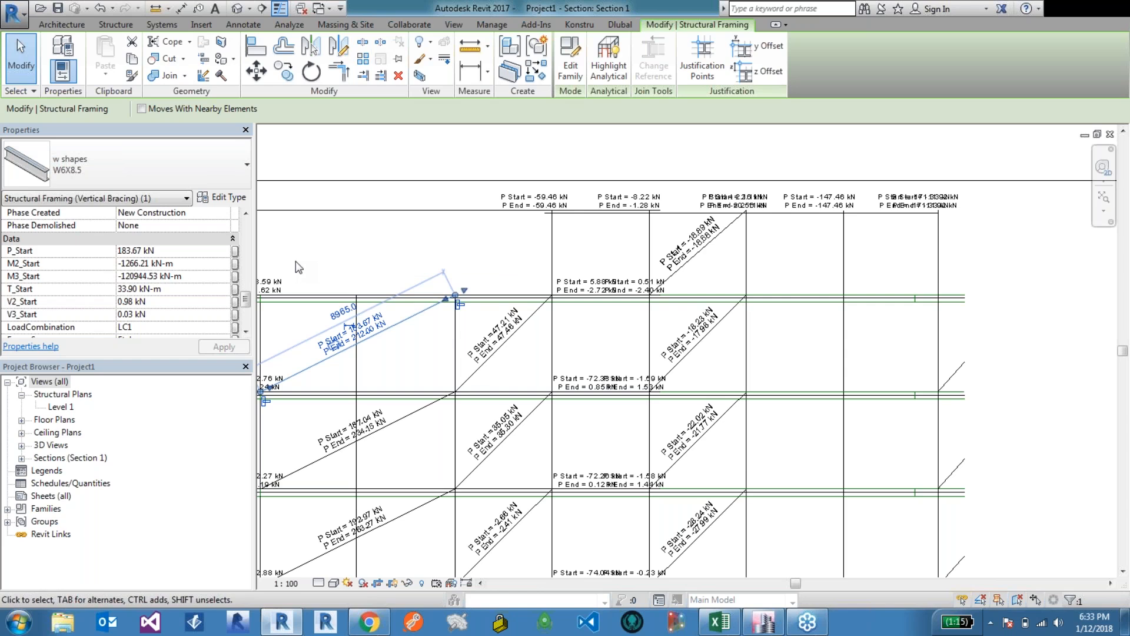
left_click(334, 267)
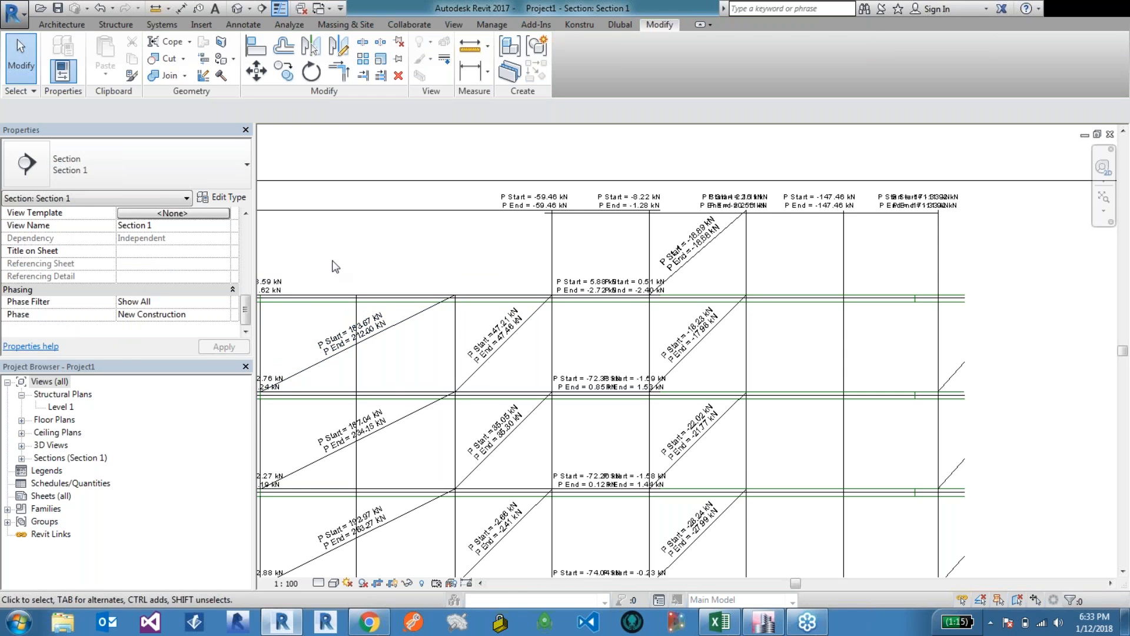
left_click(327, 365)
left_click(313, 364)
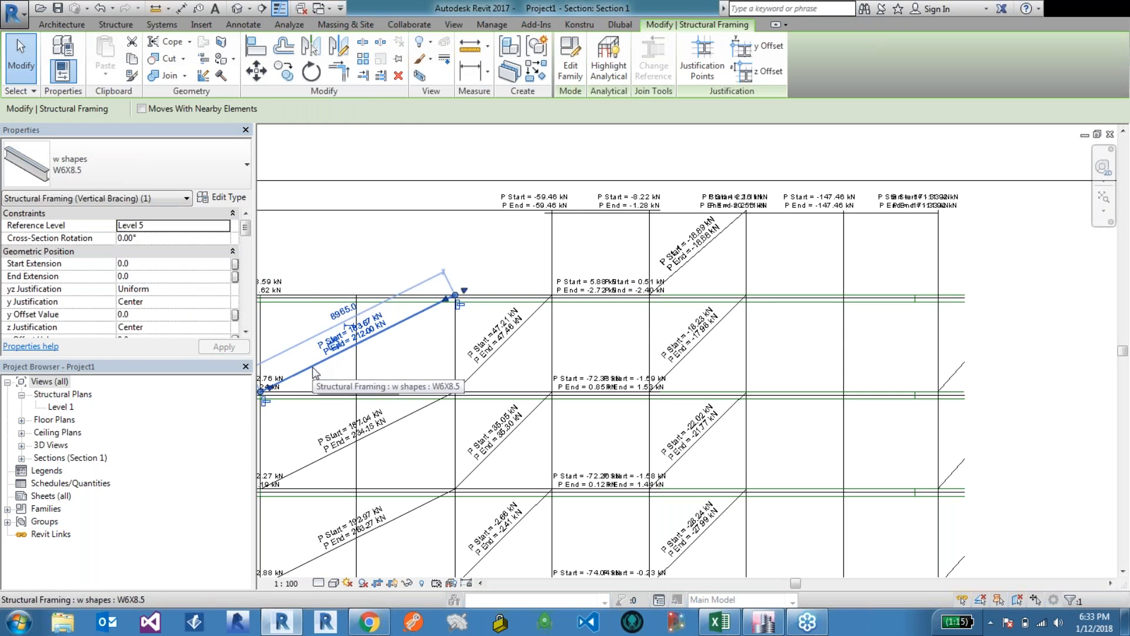
left_click_drag(246, 233, 249, 307)
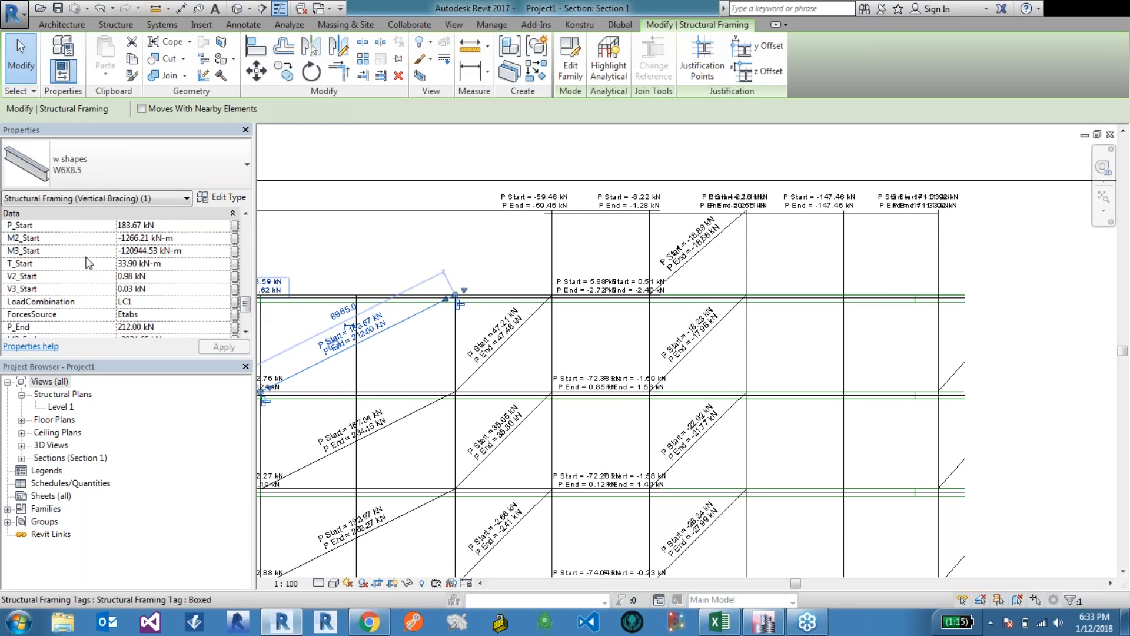
scroll(51, 247, "up", 1)
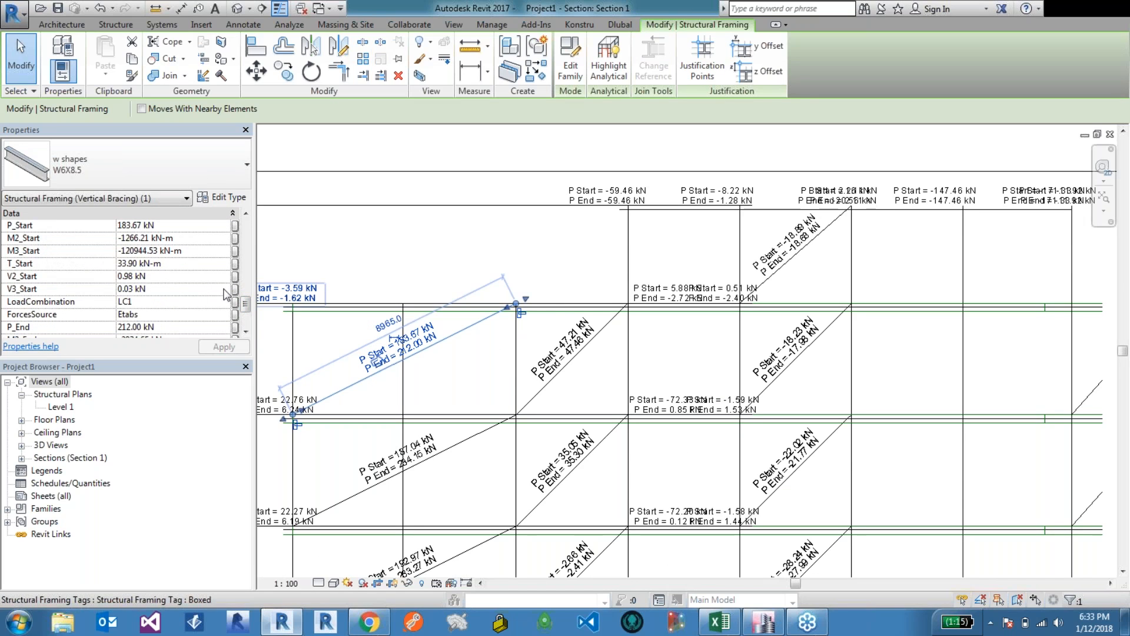
scroll(116, 237, "up", 1)
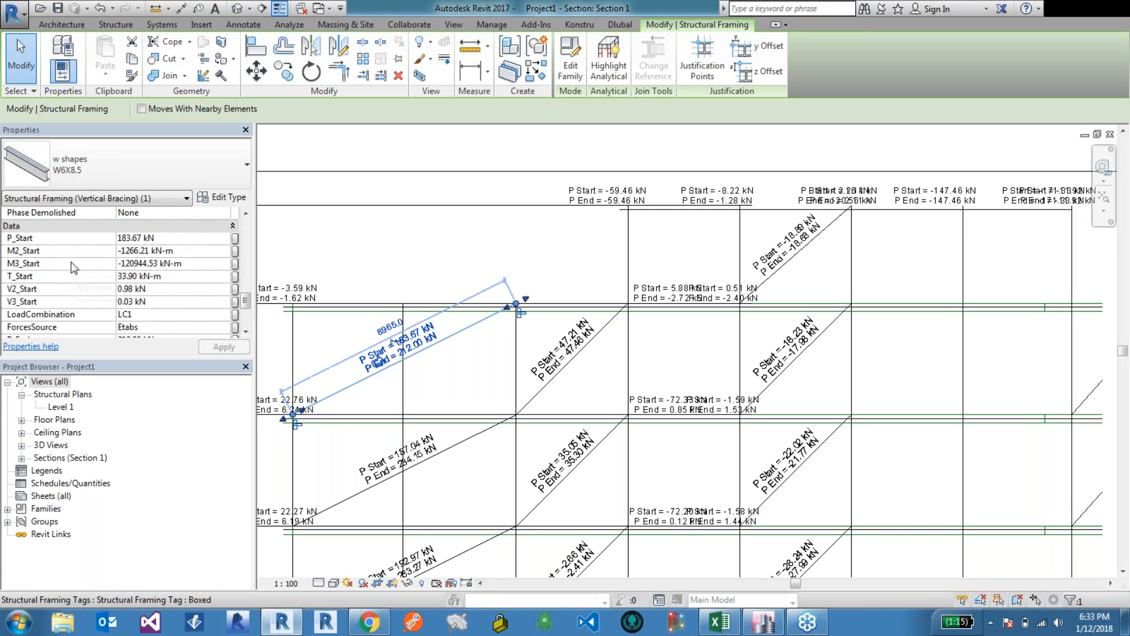
Step: Open the Edit Shared Parameters dialog to check the shared parameter file and close it
left_click(492, 26)
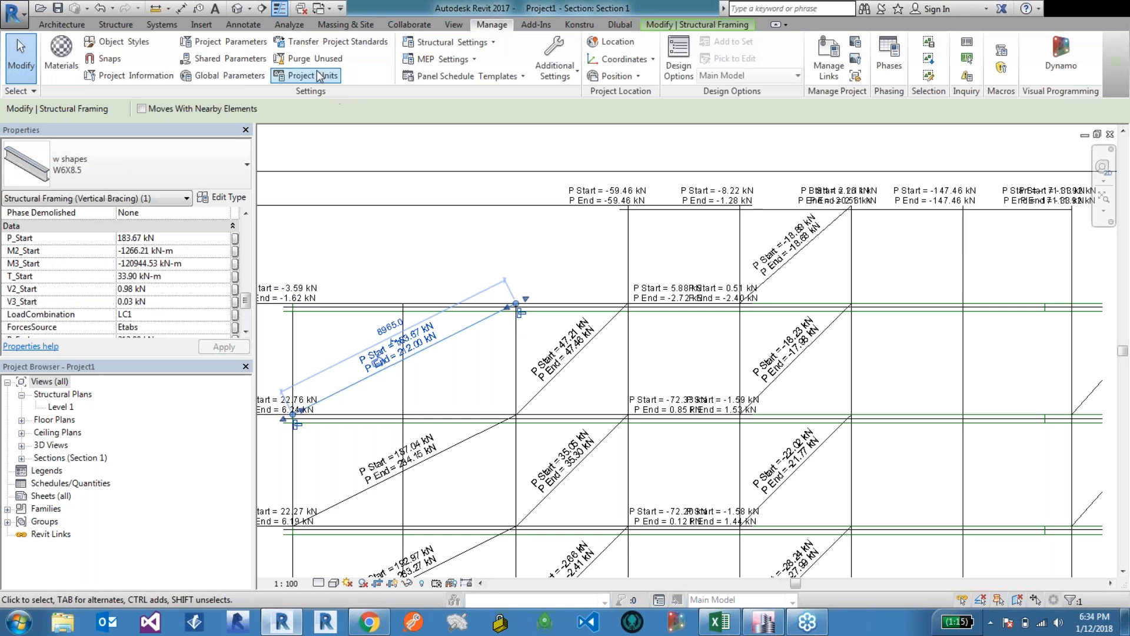
left_click(253, 59)
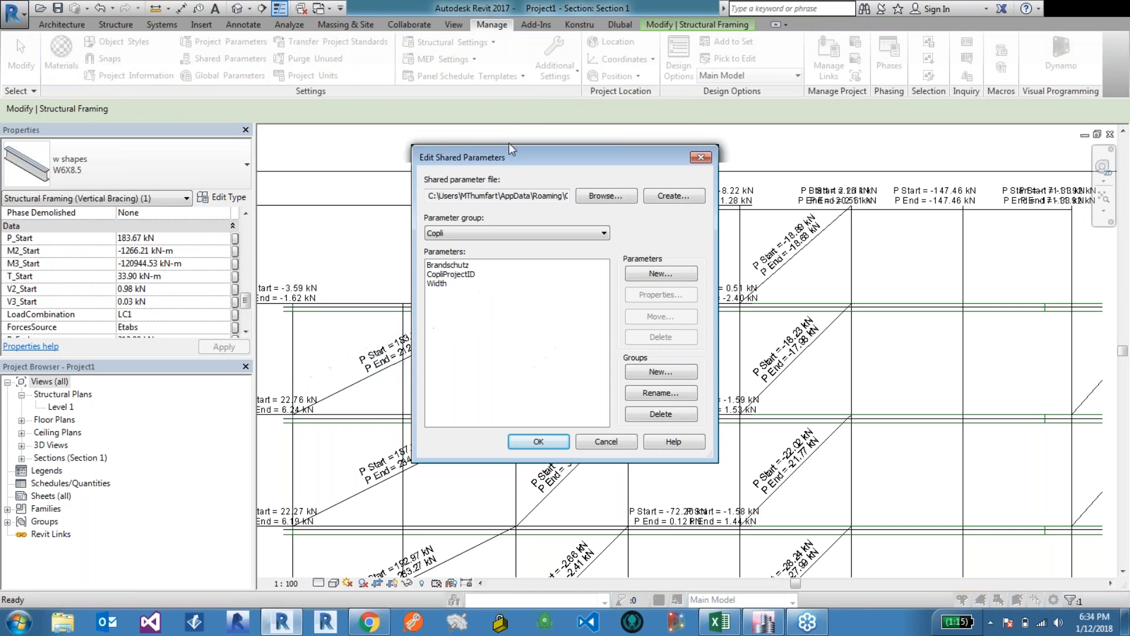
left_click(705, 156)
Step: Review the force parameters listed in the Project Parameters dialog and close it
left_click(235, 42)
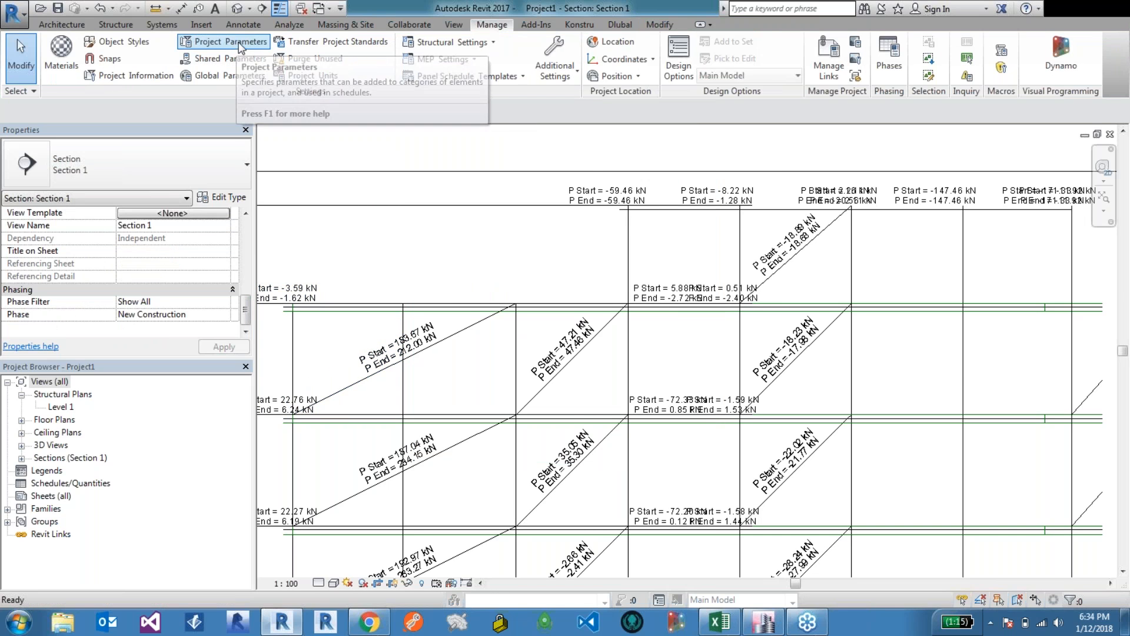
left_click_drag(233, 140, 237, 144)
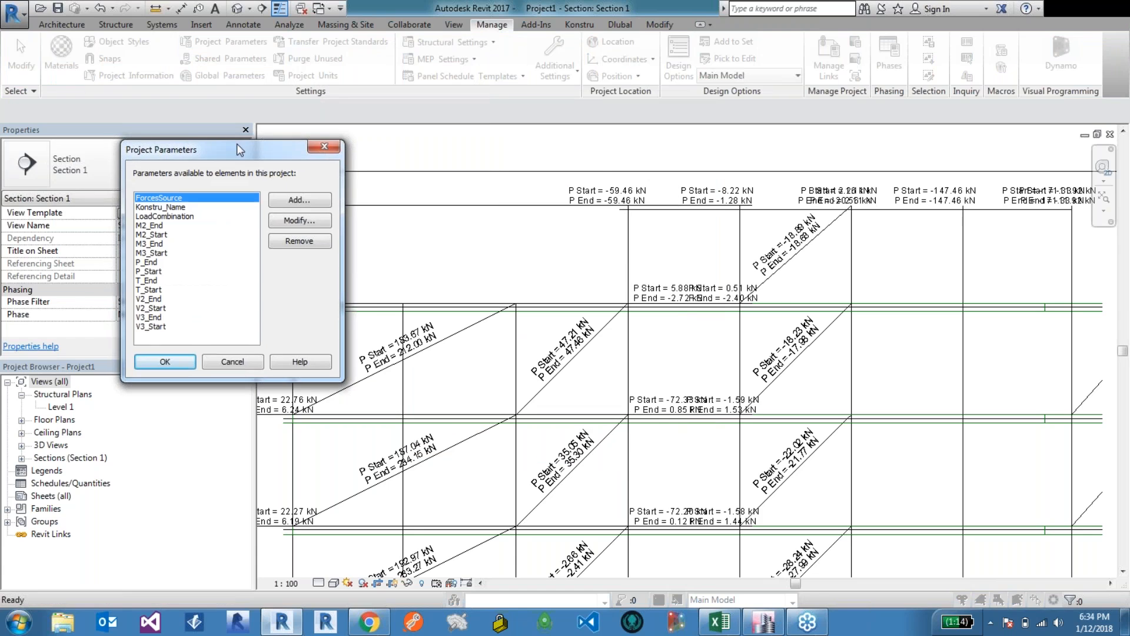
left_click(169, 227)
left_click(165, 245)
left_click(160, 282)
left_click(158, 307)
left_click(159, 262)
left_click(159, 281)
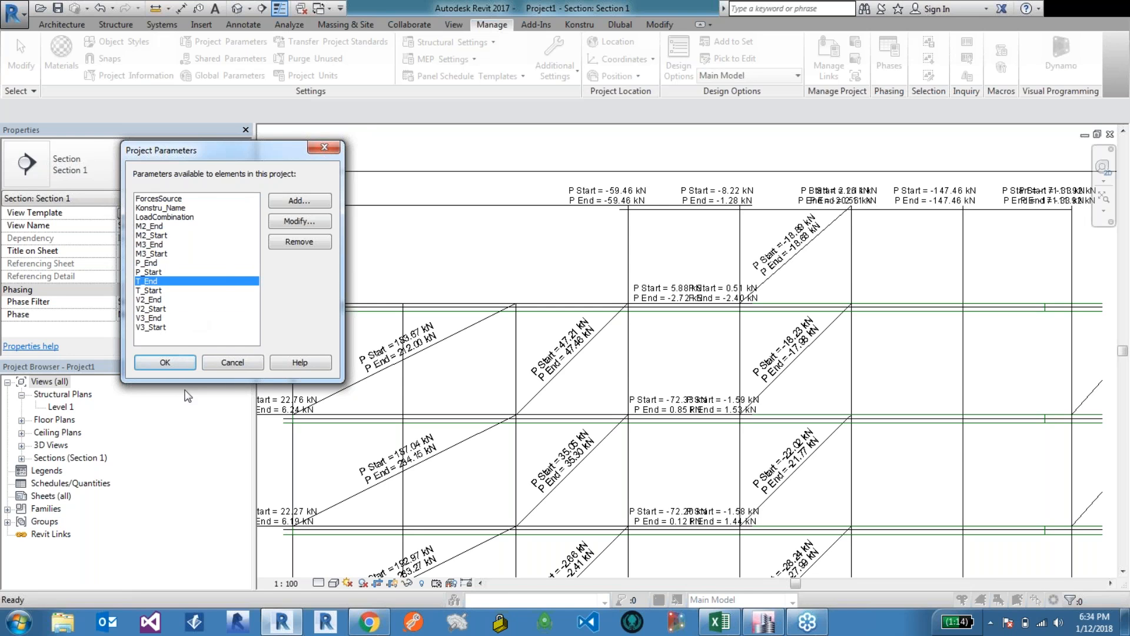
left_click(232, 363)
left_click(356, 391)
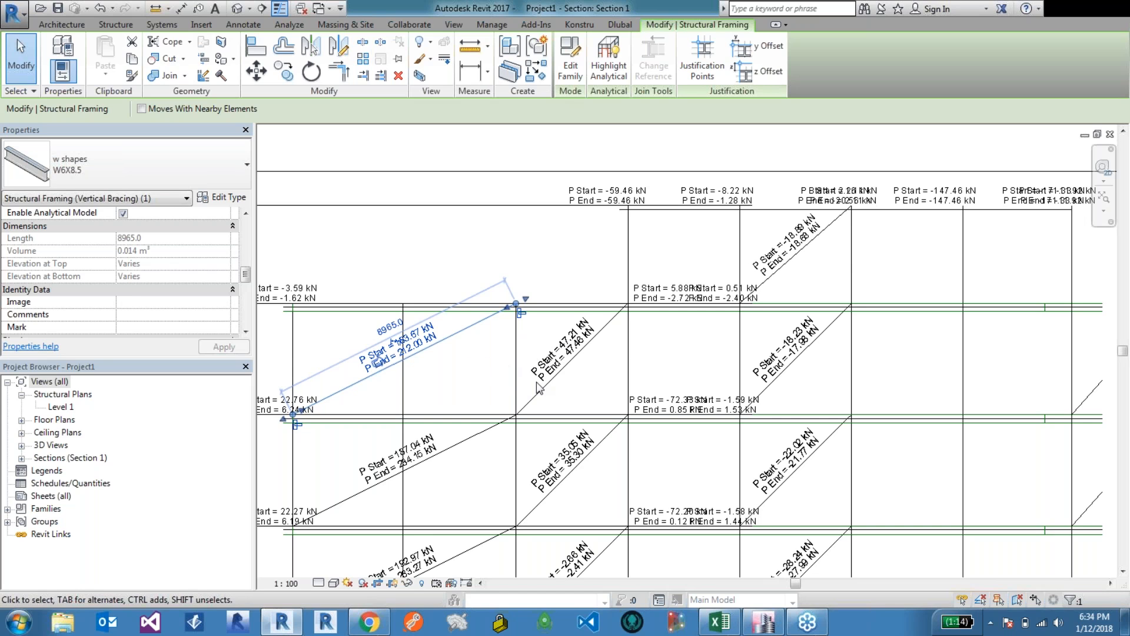
Step: Switch to ETABS, dismiss the plugin completion message and review the Load Combinations list
left_click(764, 622)
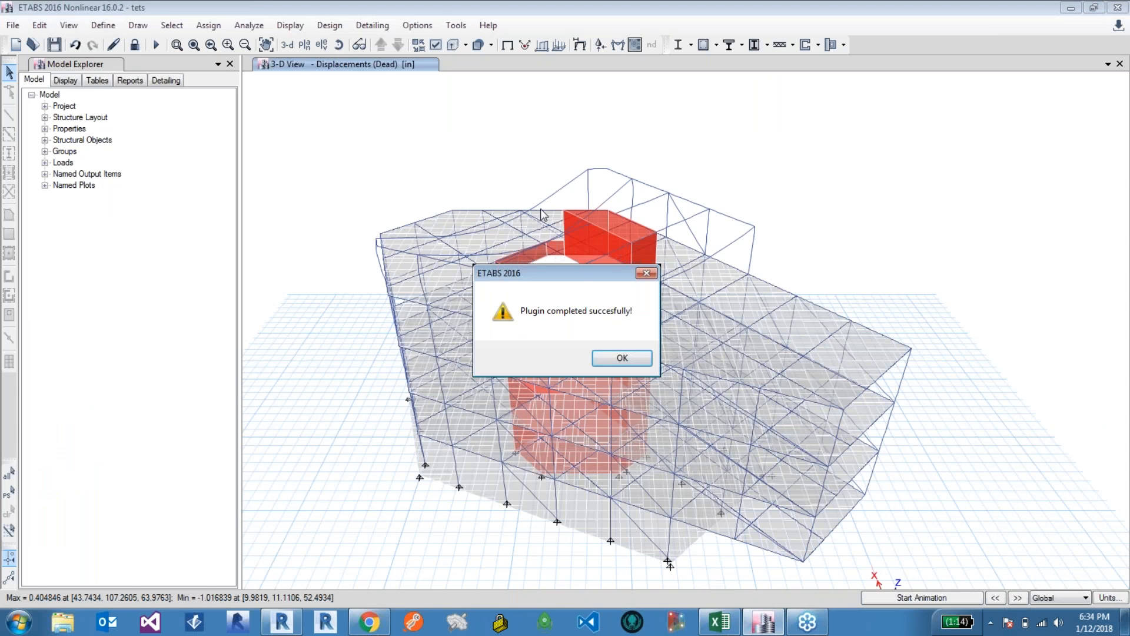
left_click(620, 358)
left_click(112, 27)
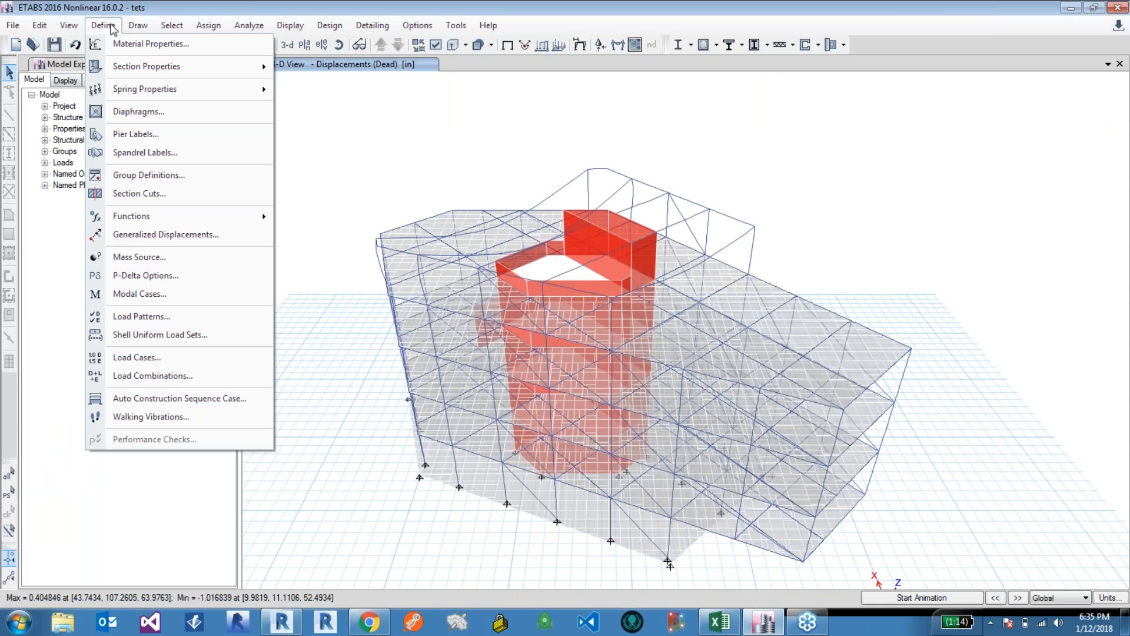
left_click(158, 377)
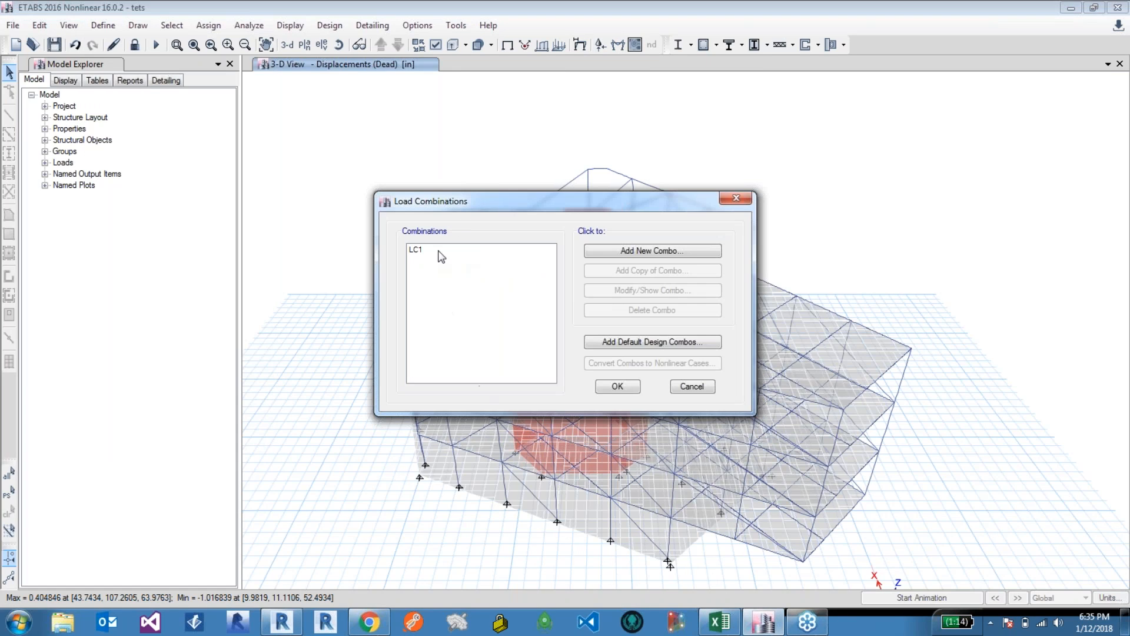
left_click_drag(601, 203, 381, 216)
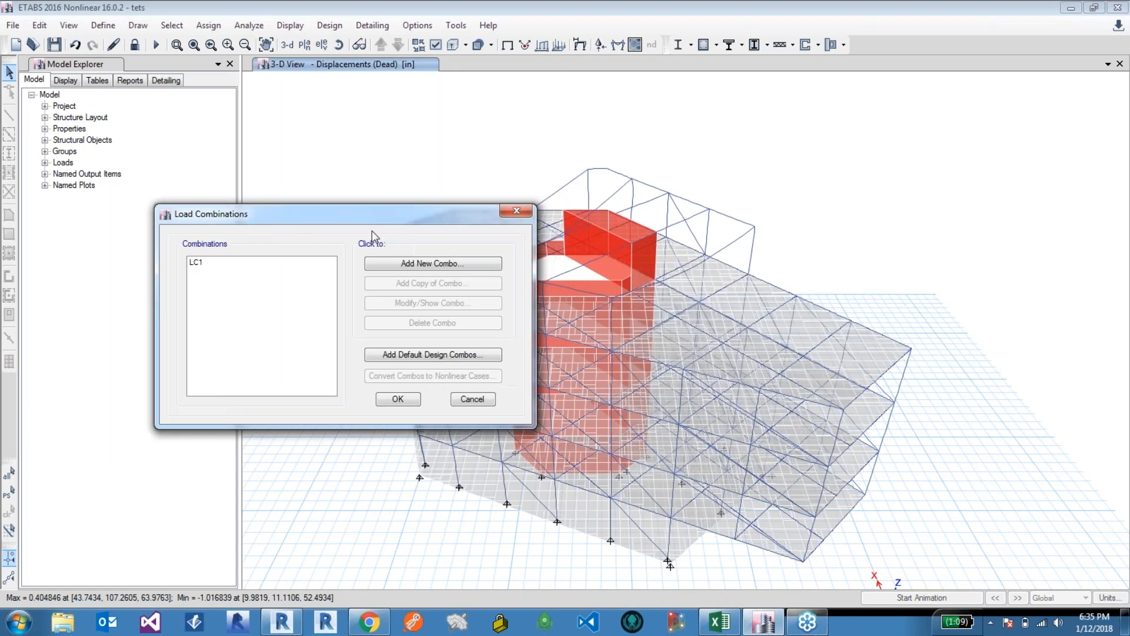
left_click(503, 213)
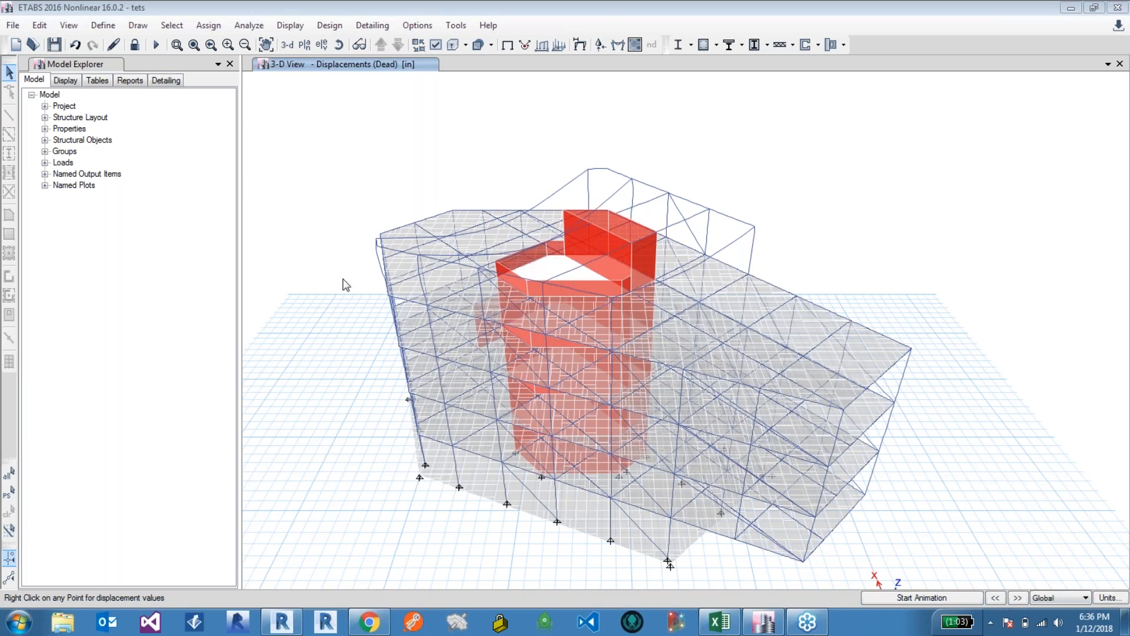
Step: Switch to the Konstru web app and send "Hello!" in the live support chat
left_click(366, 624)
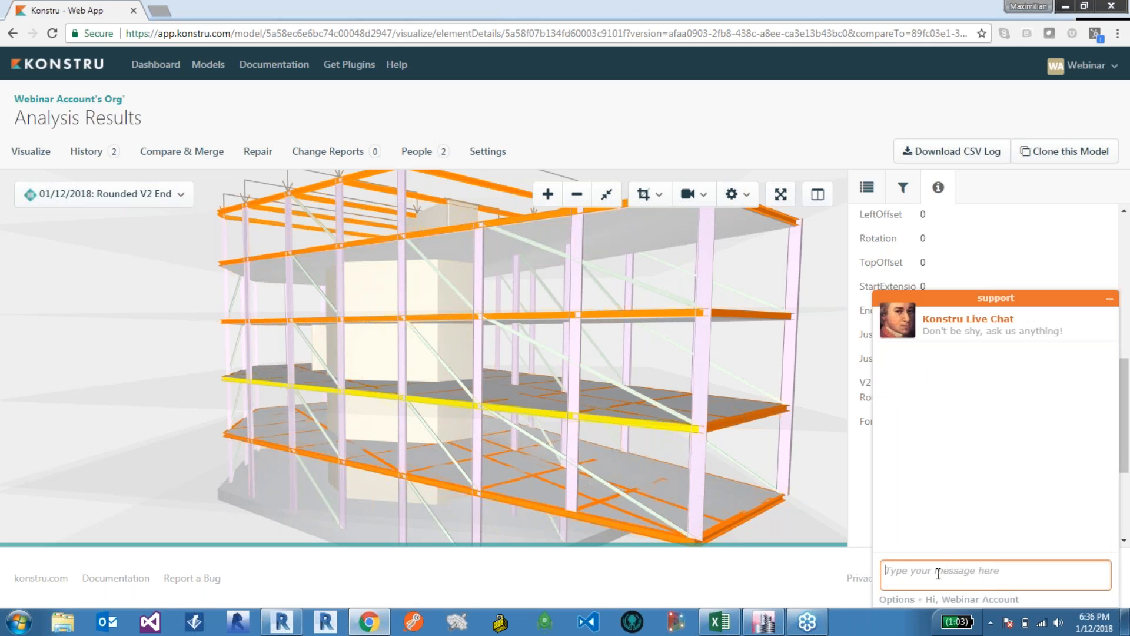
type("Hello!")
key("Return")
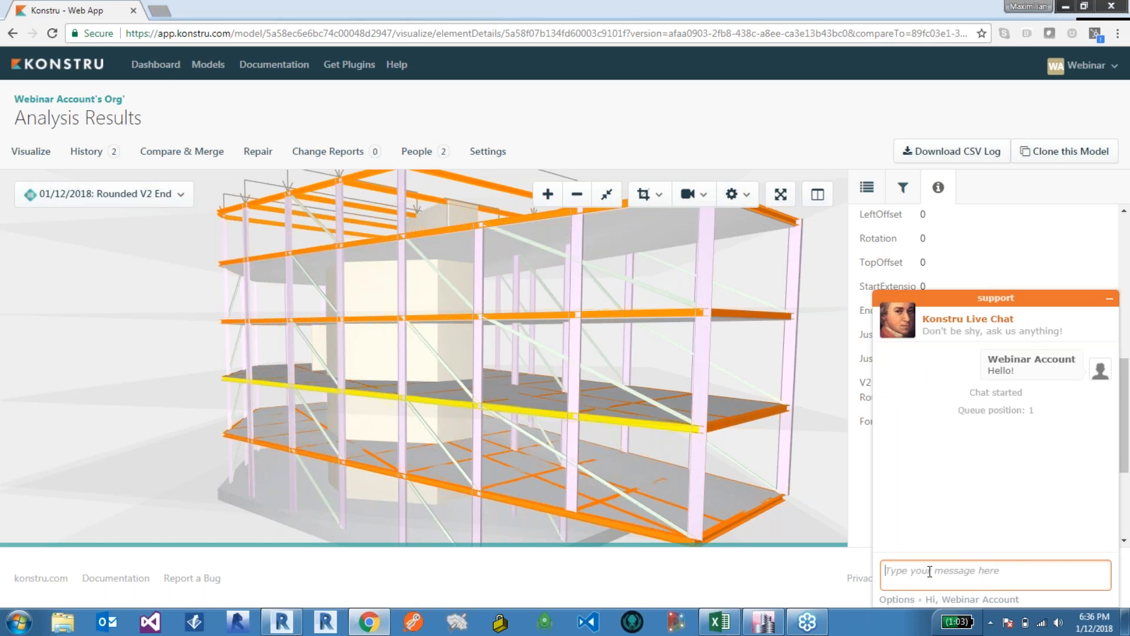
Step: Open the Getting Started documentation in a new tab and open the Report an issue page
left_click(271, 65)
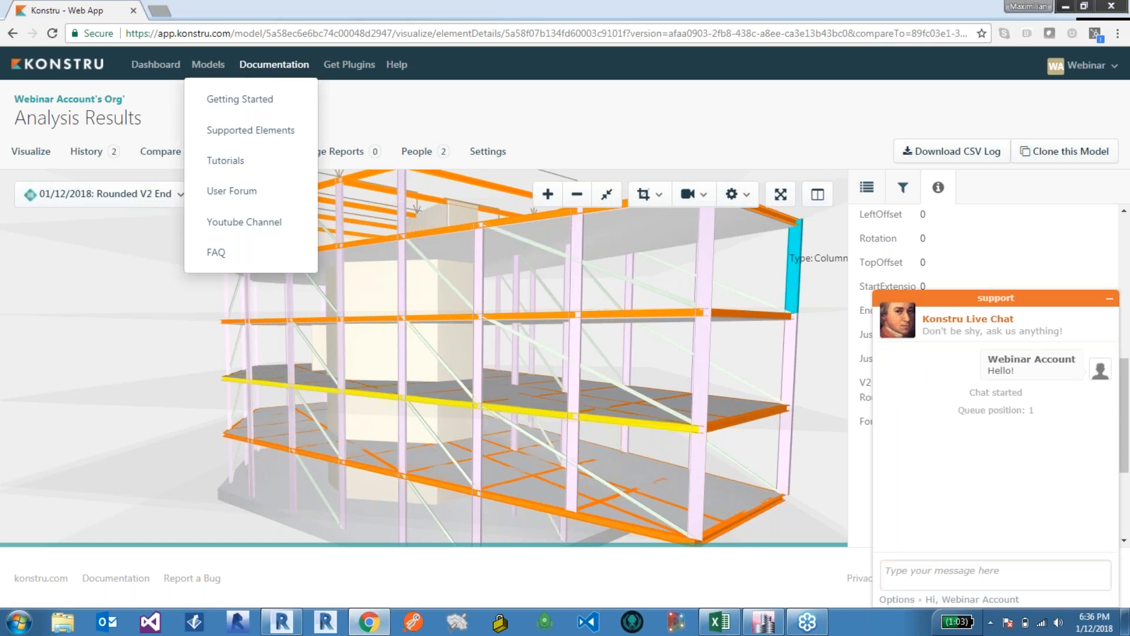
right_click(245, 104)
left_click(259, 111)
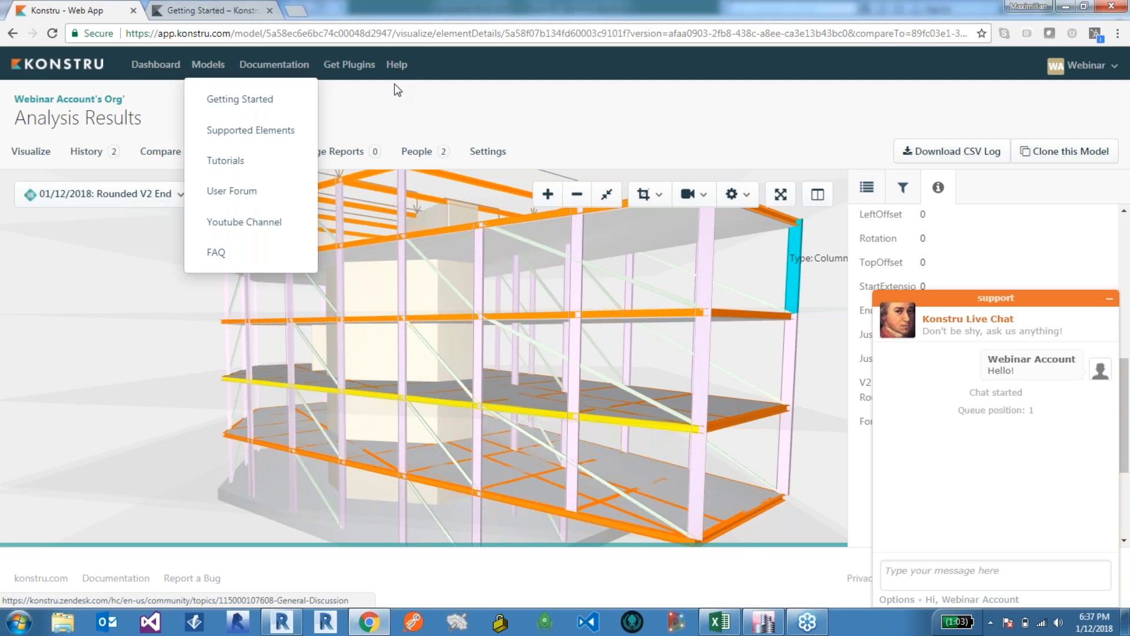
left_click(395, 66)
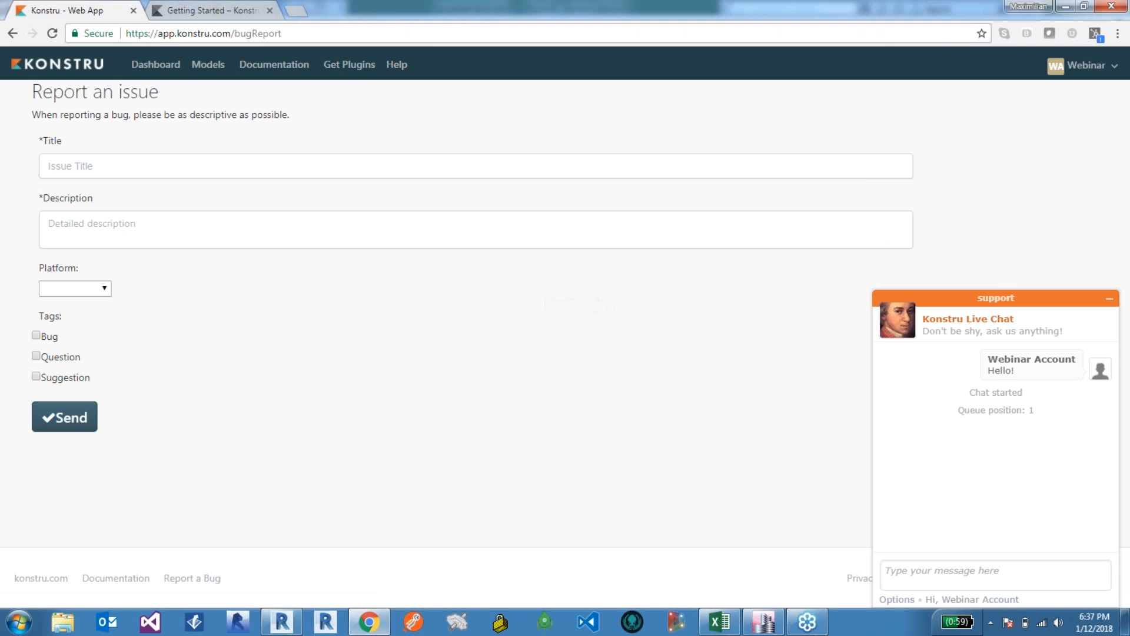
Step: Browse the Getting Started help page and return to the Konstru models dashboard
left_click(232, 10)
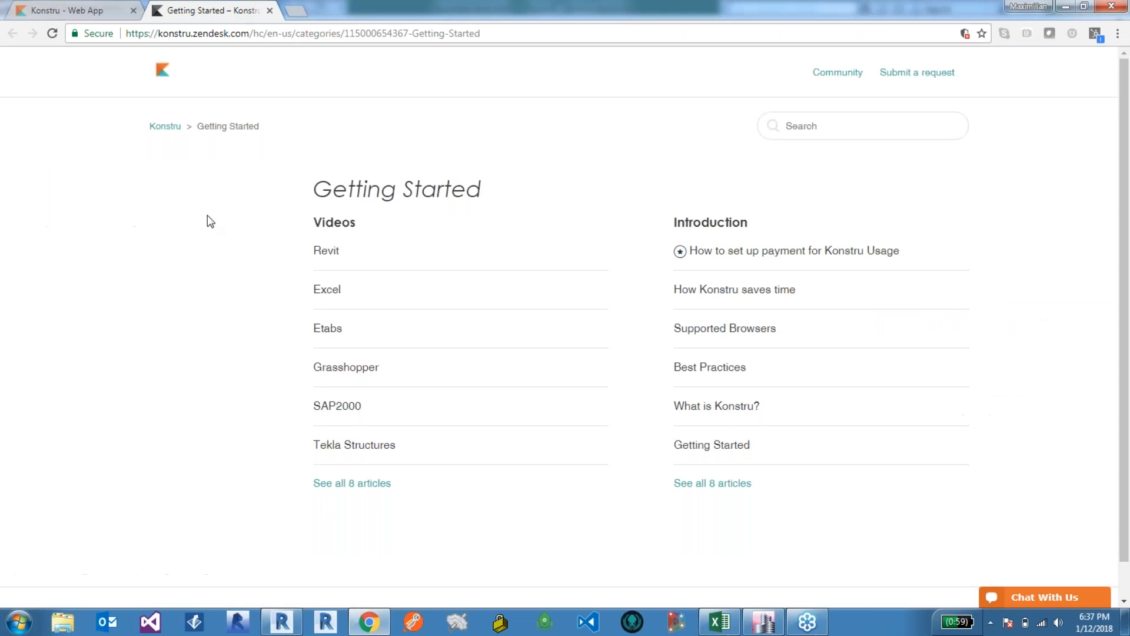
scroll(206, 222, "down", 1)
scroll(209, 222, "up", 1)
left_click(56, 8)
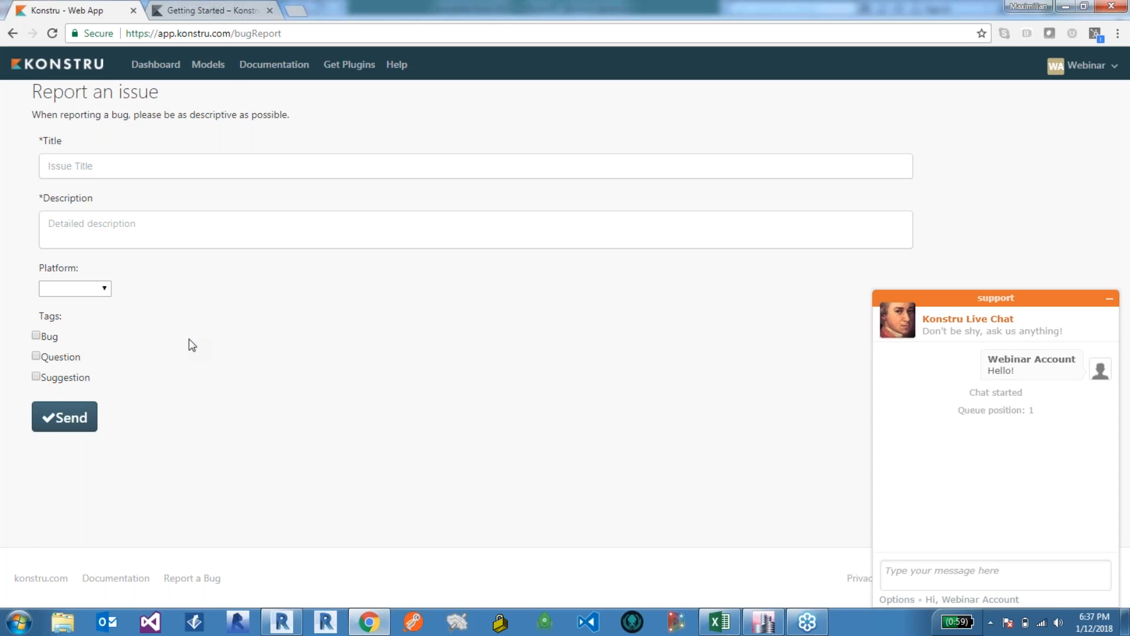
left_click(209, 65)
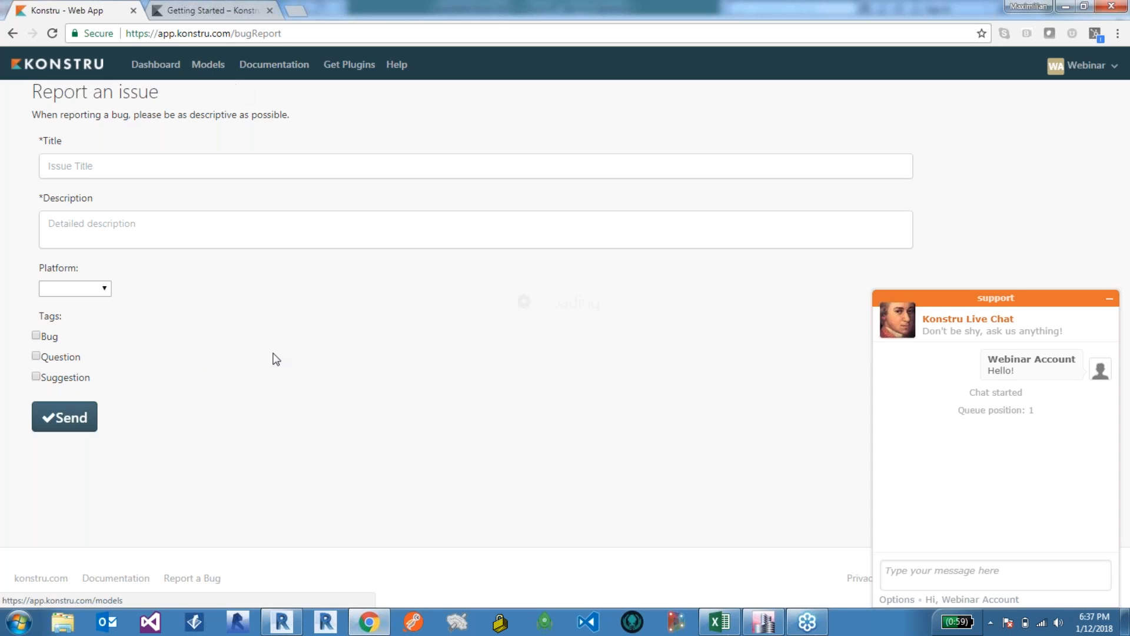
left_click(157, 66)
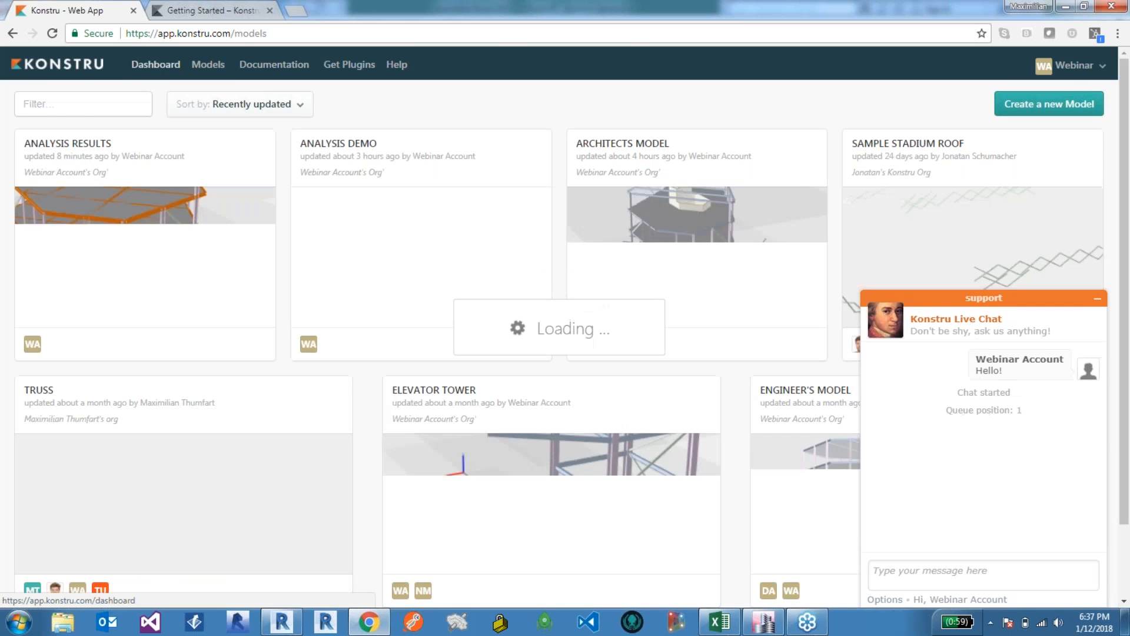